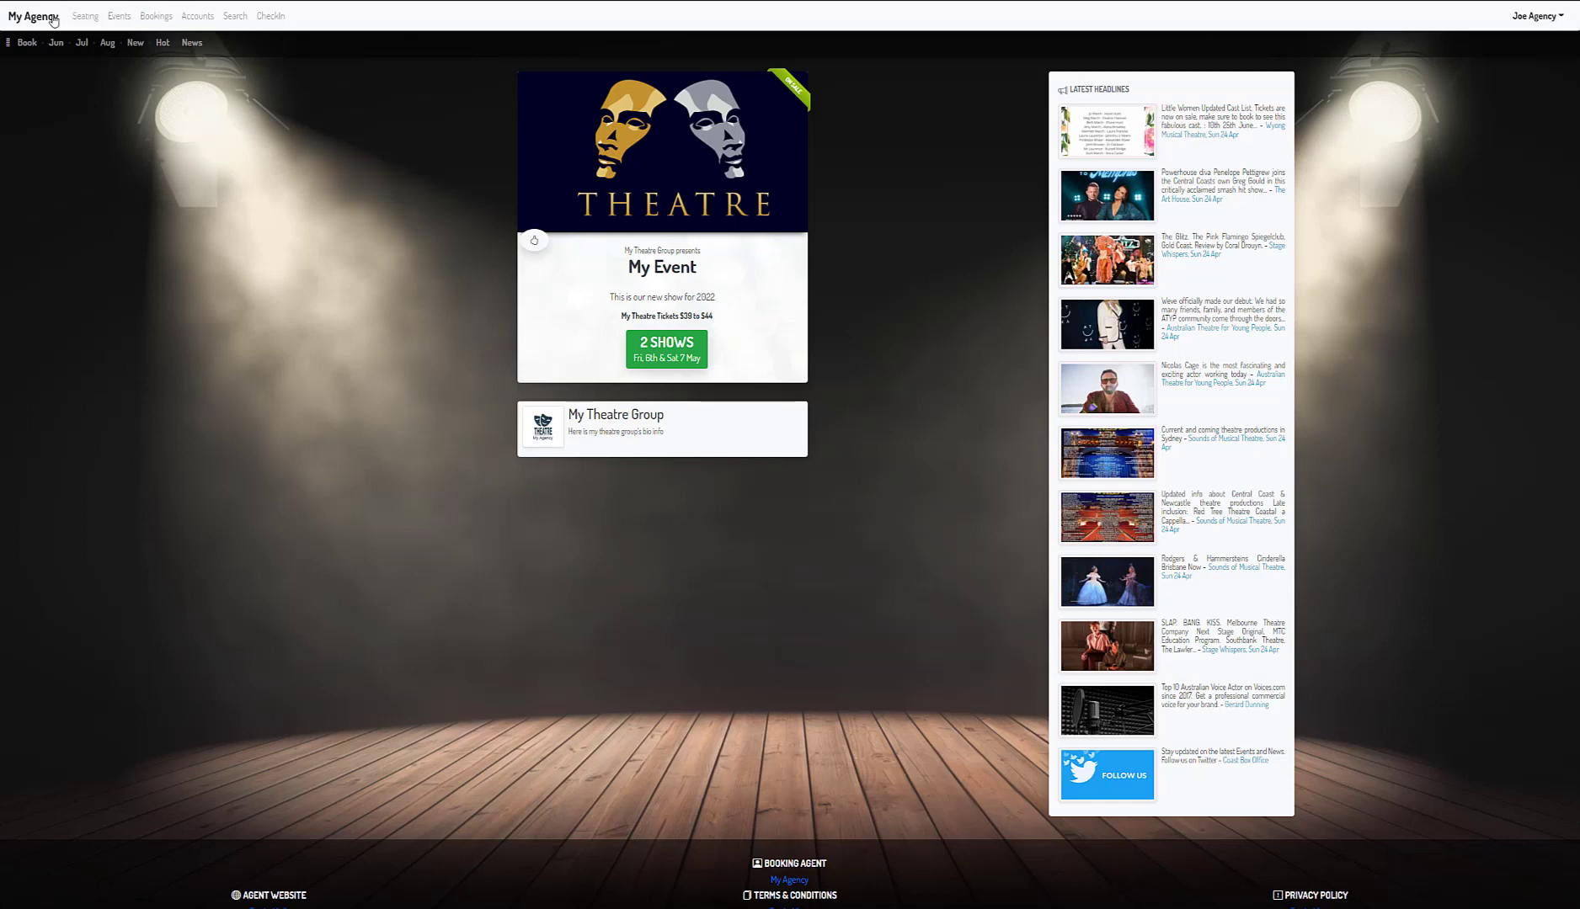
- Go to the Seating Plans & Sections page that lists the My Theatre venue
click(85, 16)
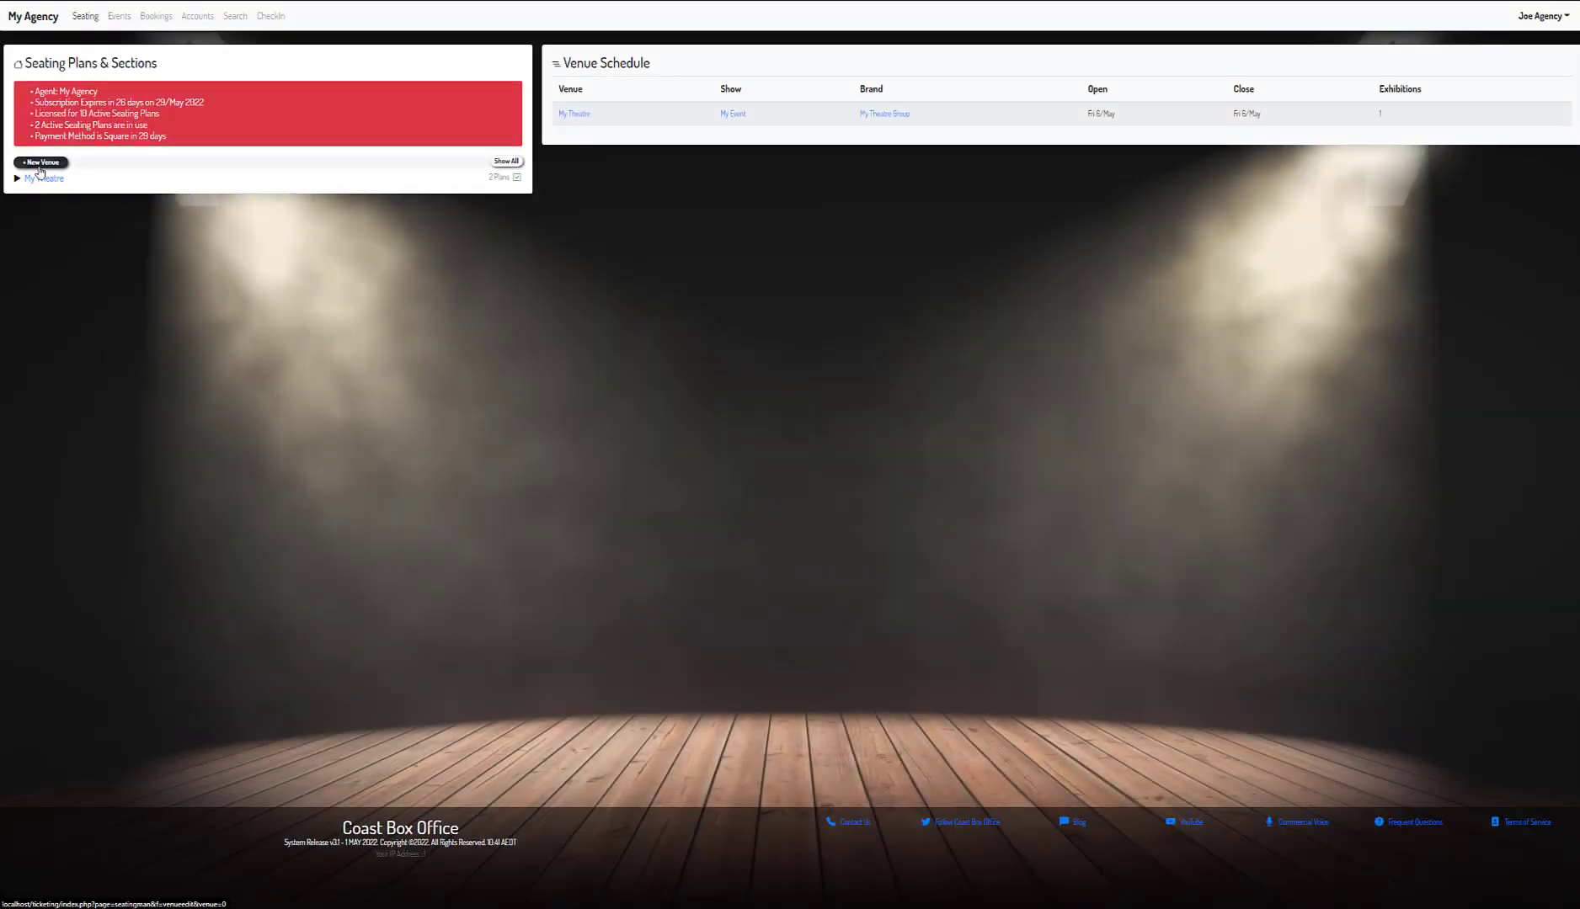
- Create a venue named Joan Sutherland Theatre with capacity 1500, Theatre style and Available status
click(39, 164)
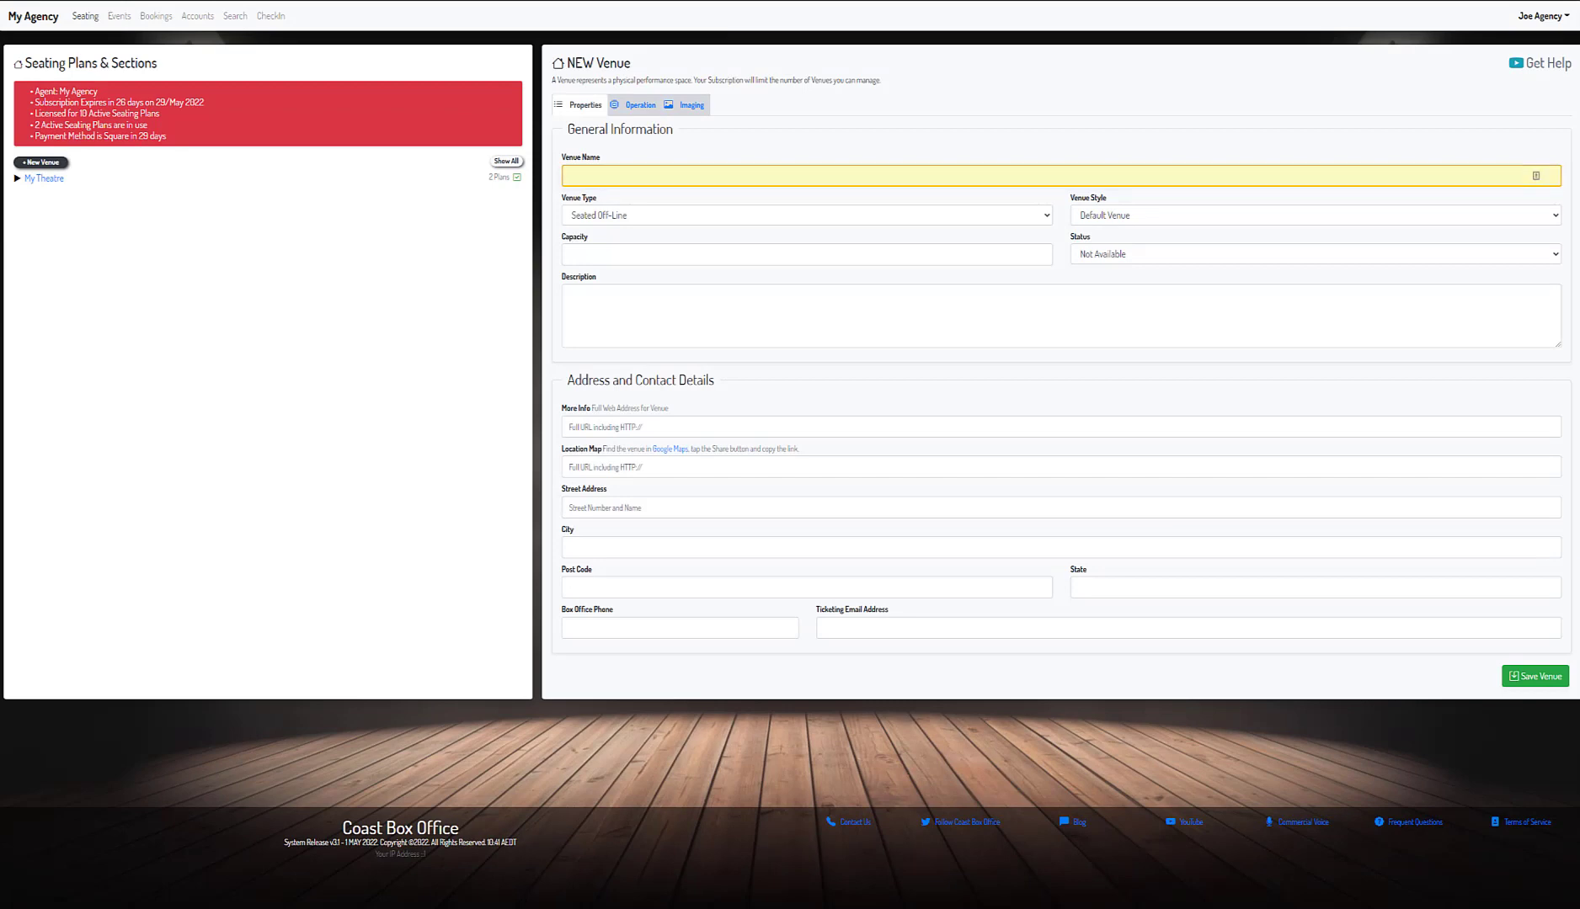
click(739, 176)
text(Joan Sutherland Theatre)
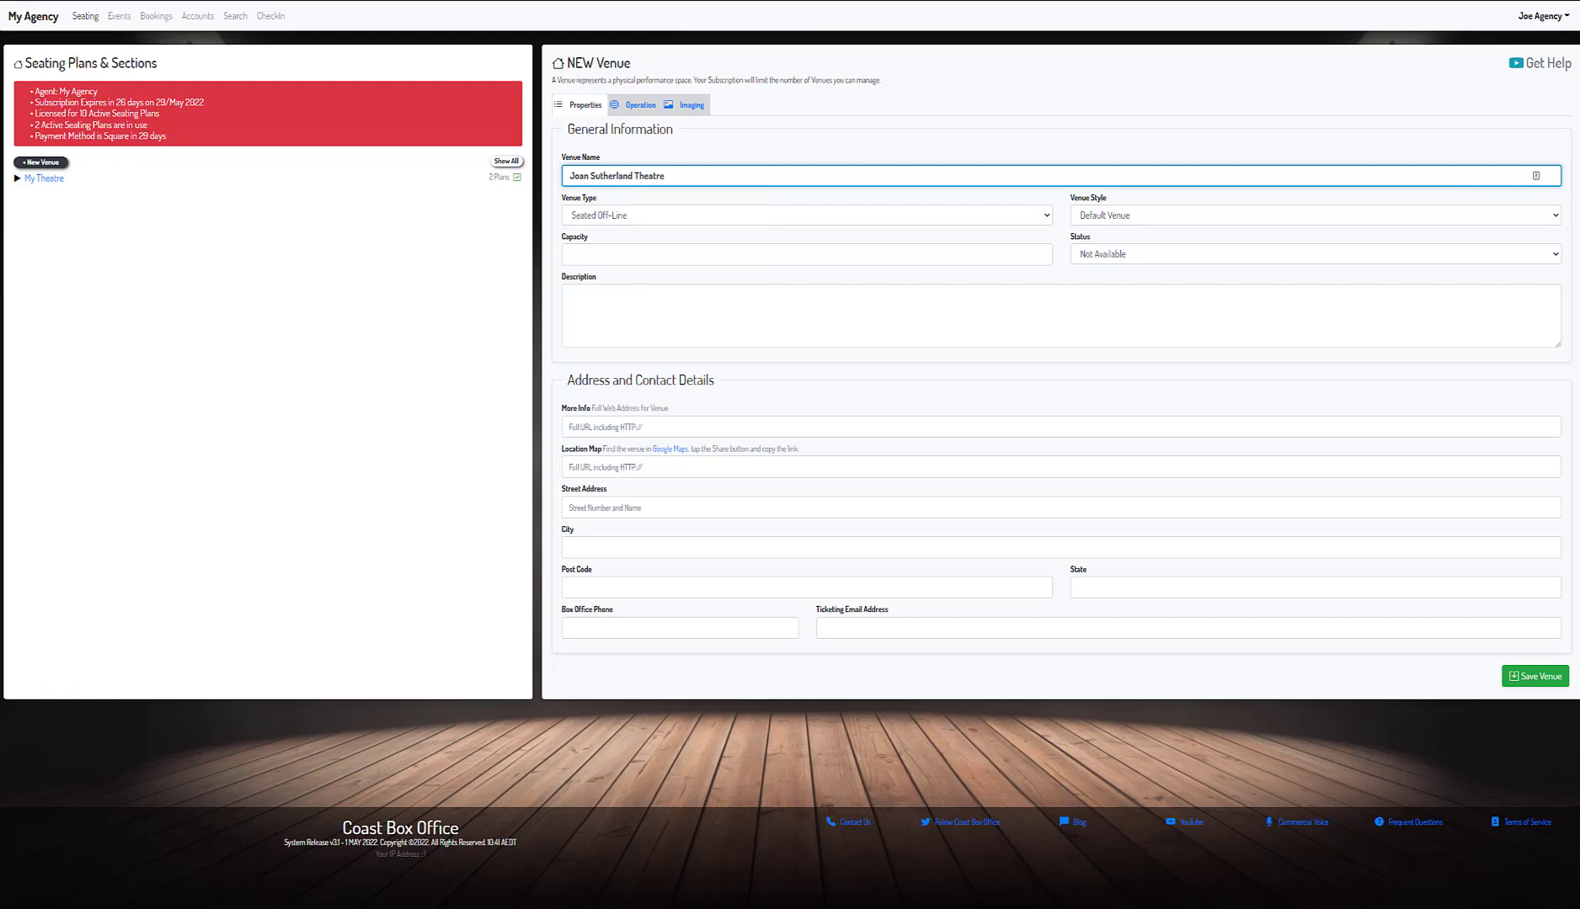
click(715, 245)
text(1)
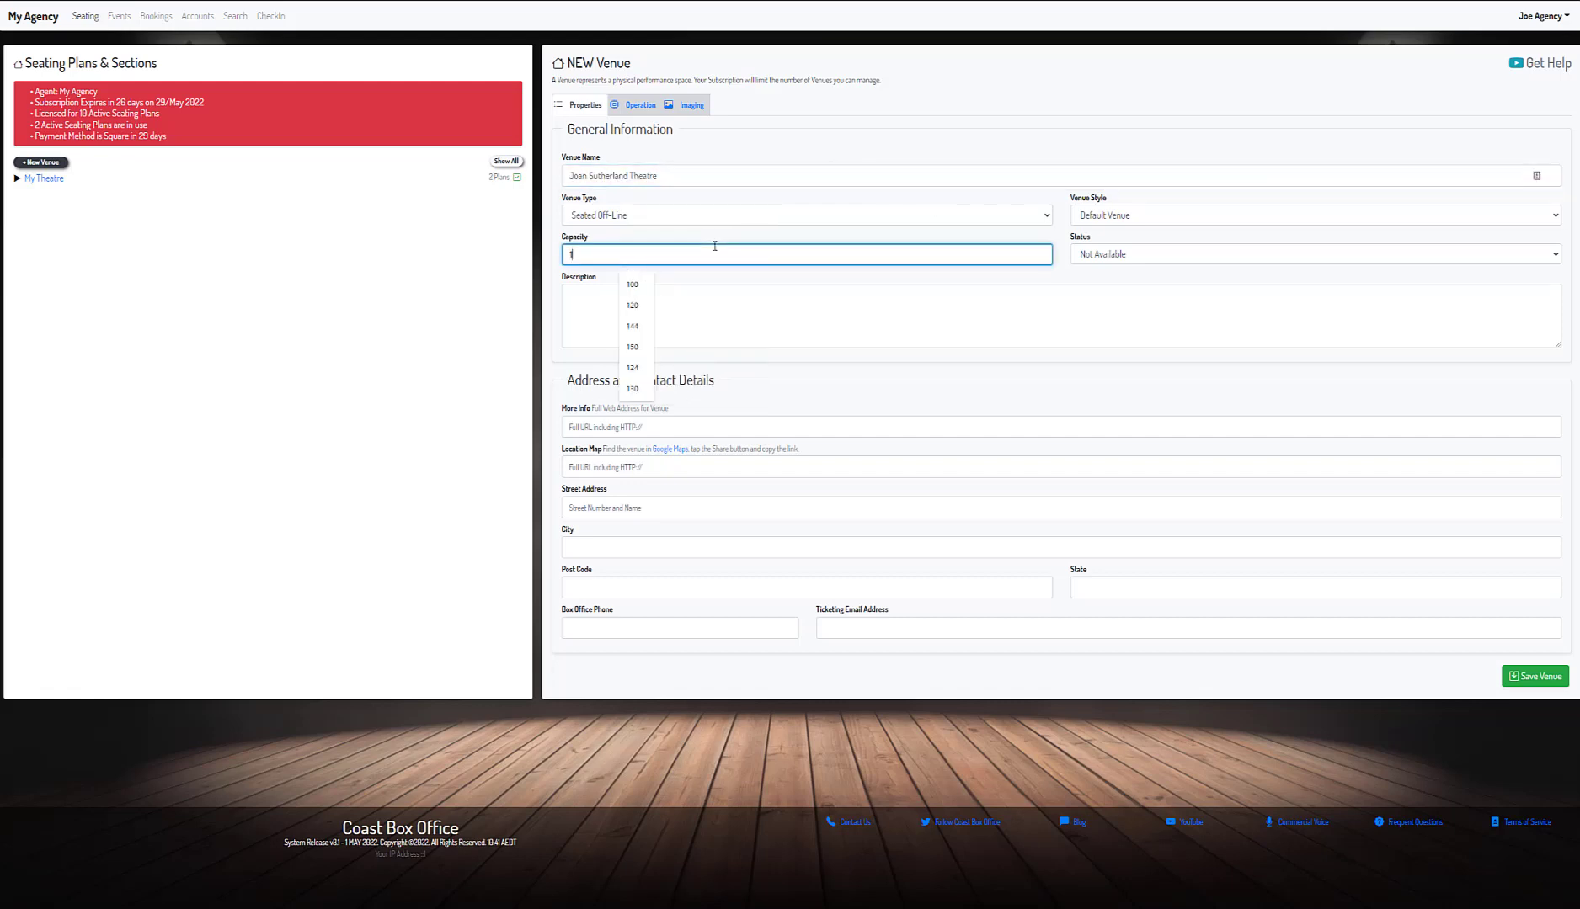
text(500)
click(1307, 220)
click(1211, 245)
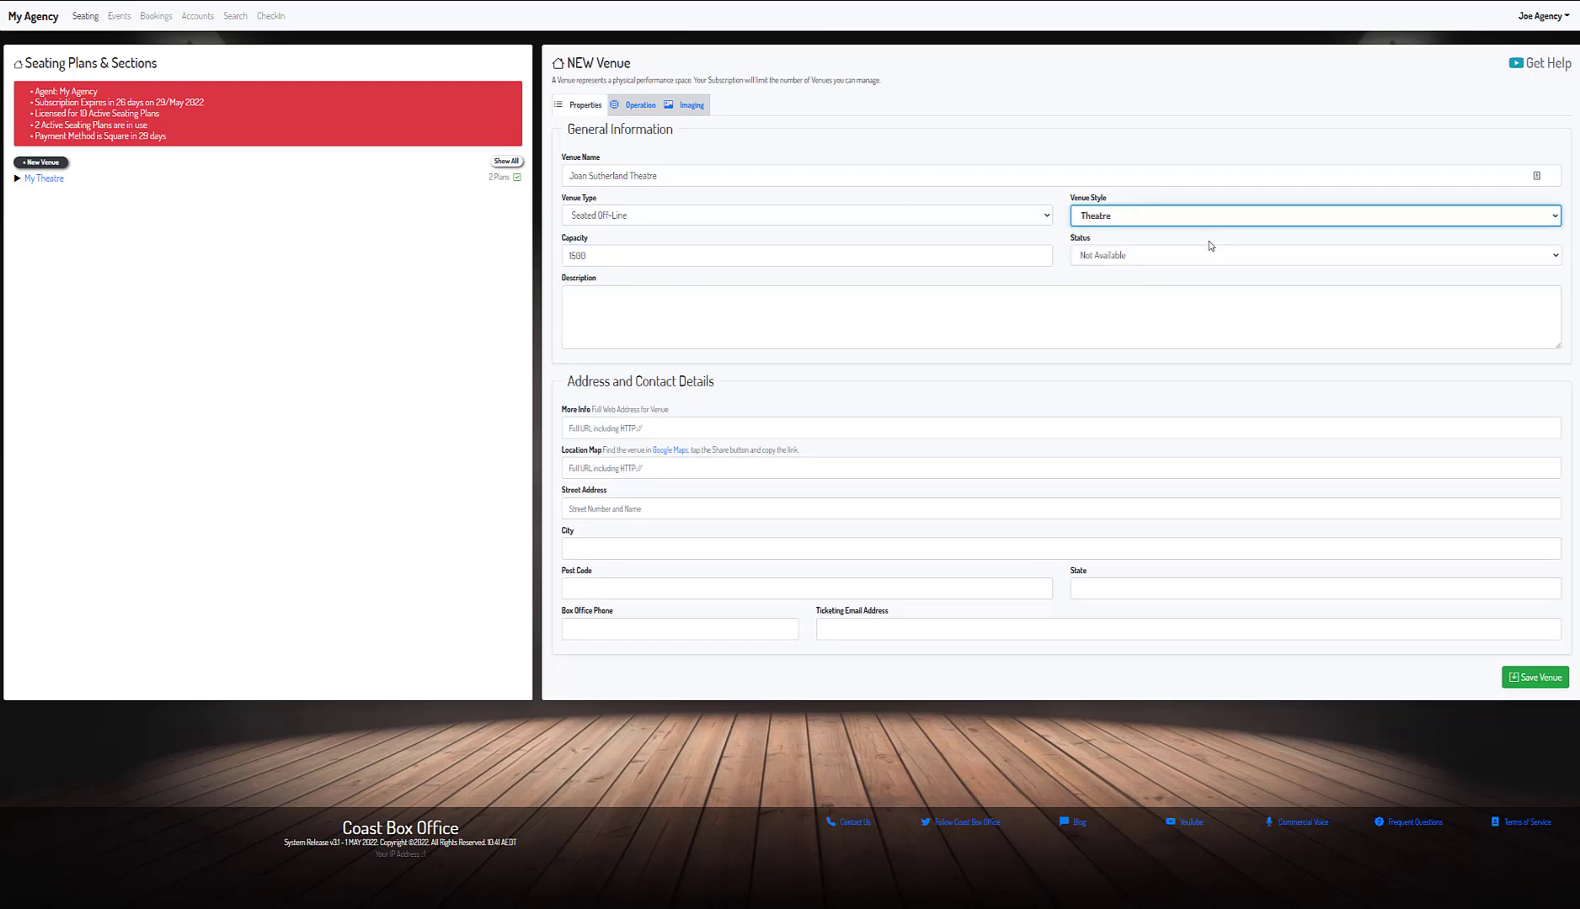
click(1190, 257)
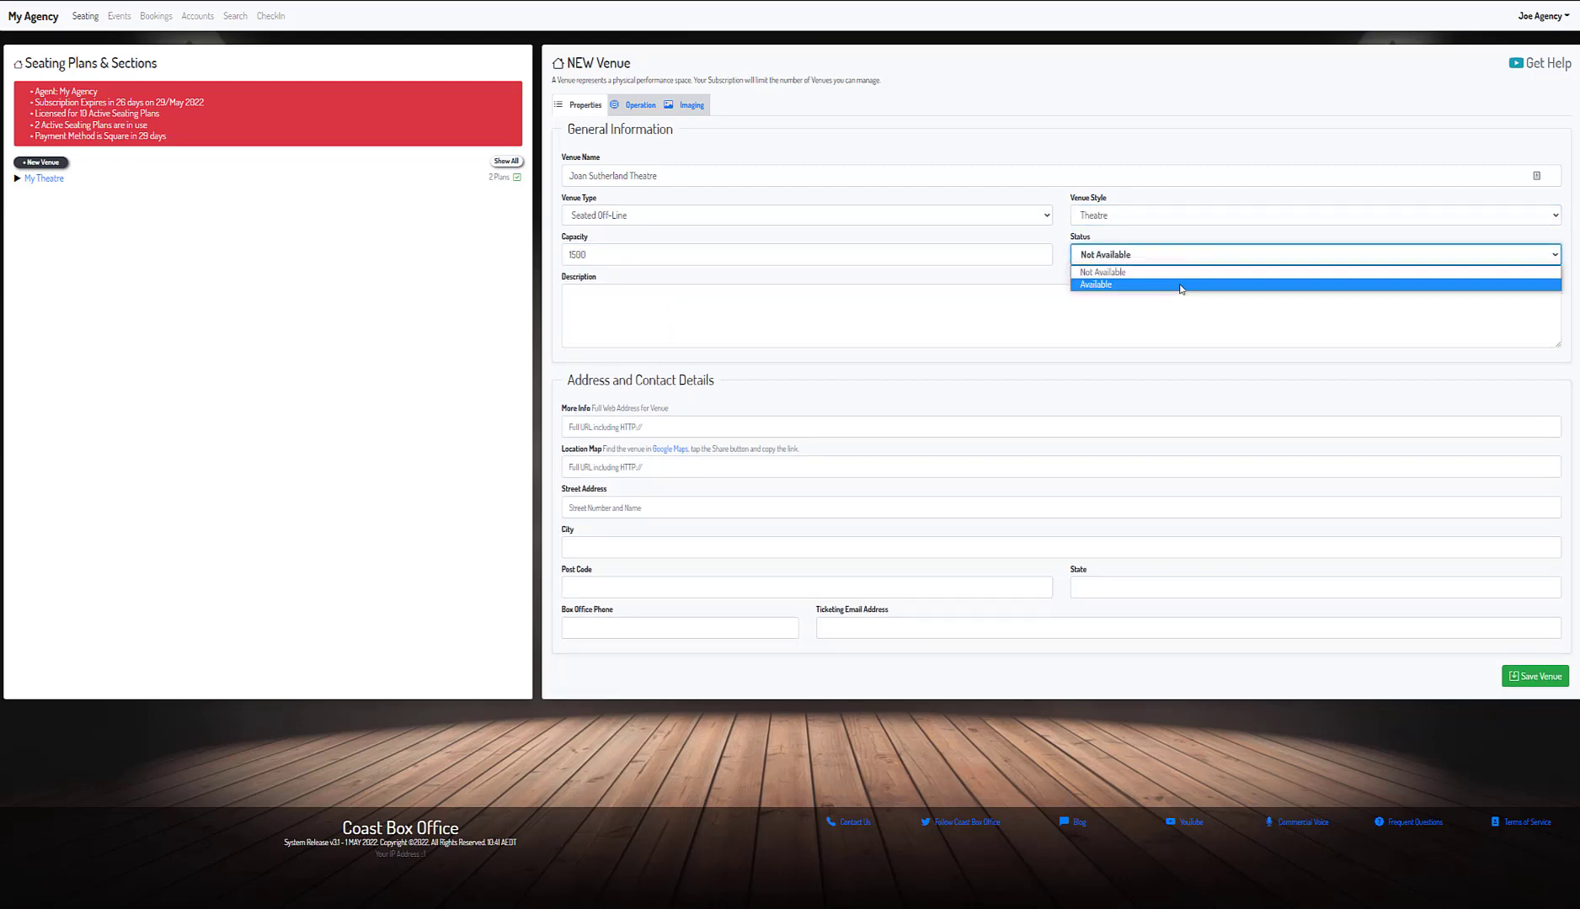
click(1180, 285)
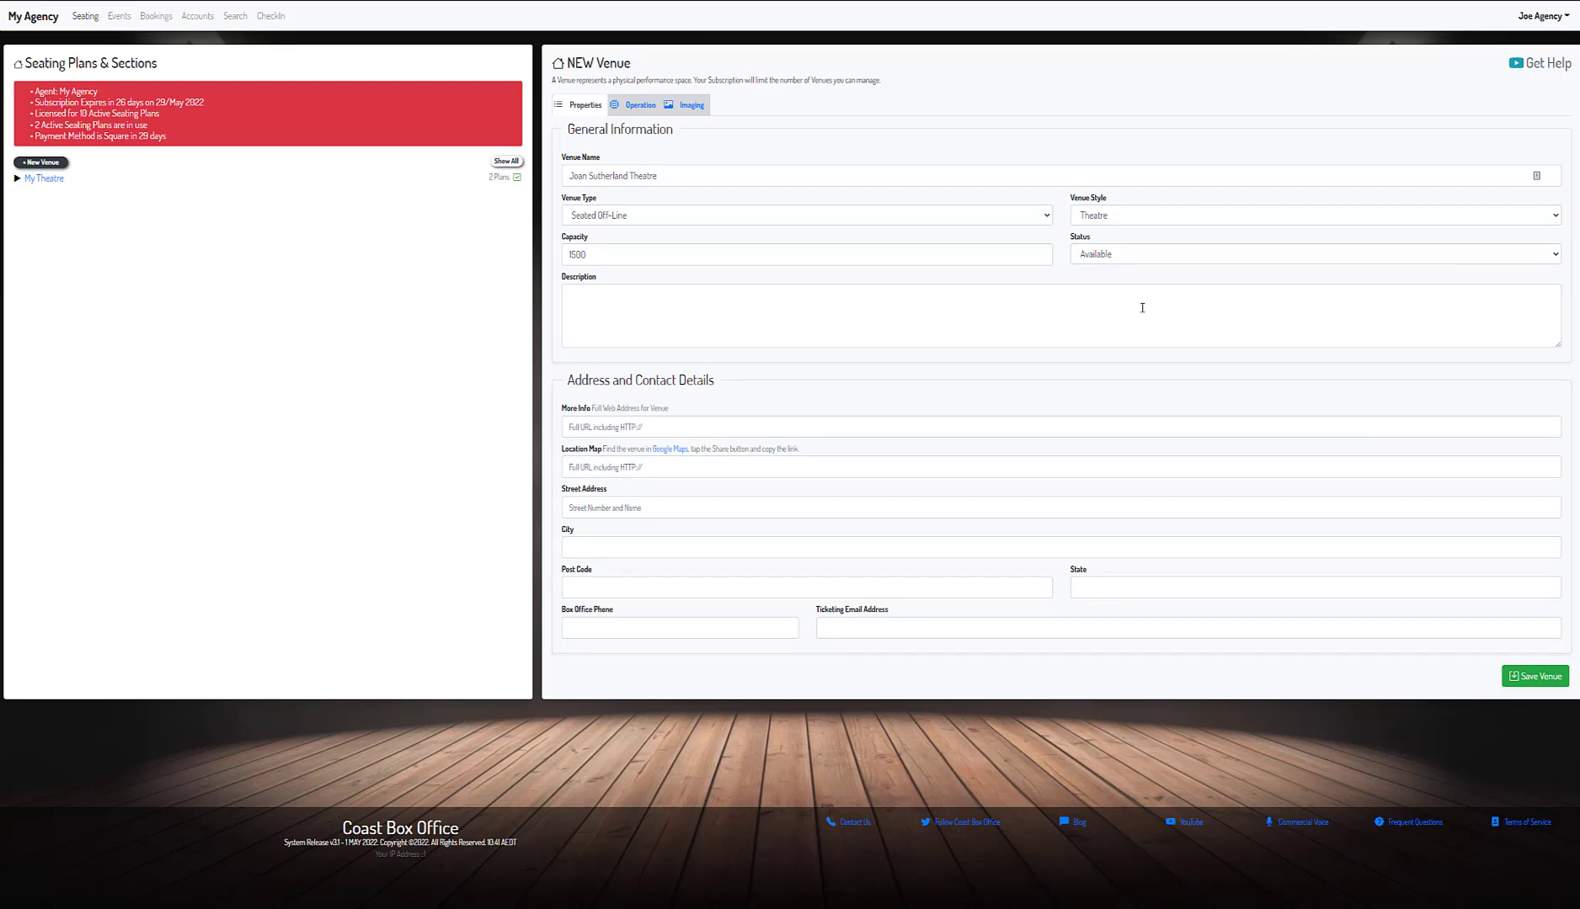
- Paste the Joan Sutherland Theatre description and the Sydney Opera House info URL
click(845, 302)
text(The home of Opera Australia and the Australian Ballet, the Joan Sutherland Theatre is the second largest indoor venue in the Opera House with a seated capacity for up to 1507. It features an extensive fly system and flexible staging and is suitable for all genres. Up to 70 musicians can be accommodated in the orchestra pit.)
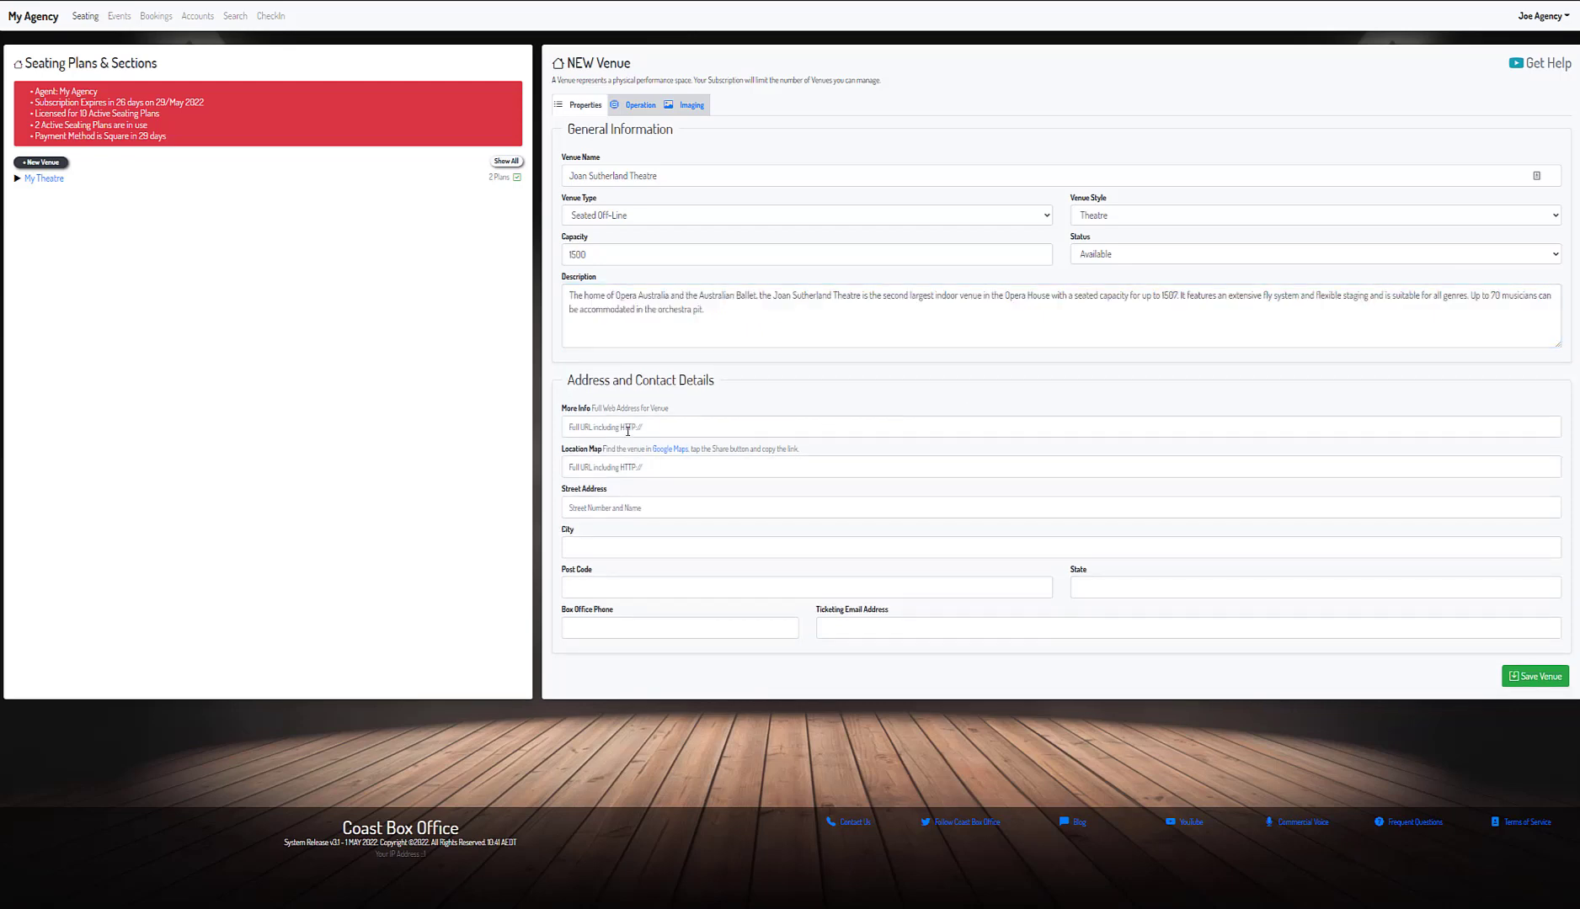
click(628, 431)
text(https://www.sydneyoperahouse.com/general/venue-hire/joan-sutherland-theatre.html)
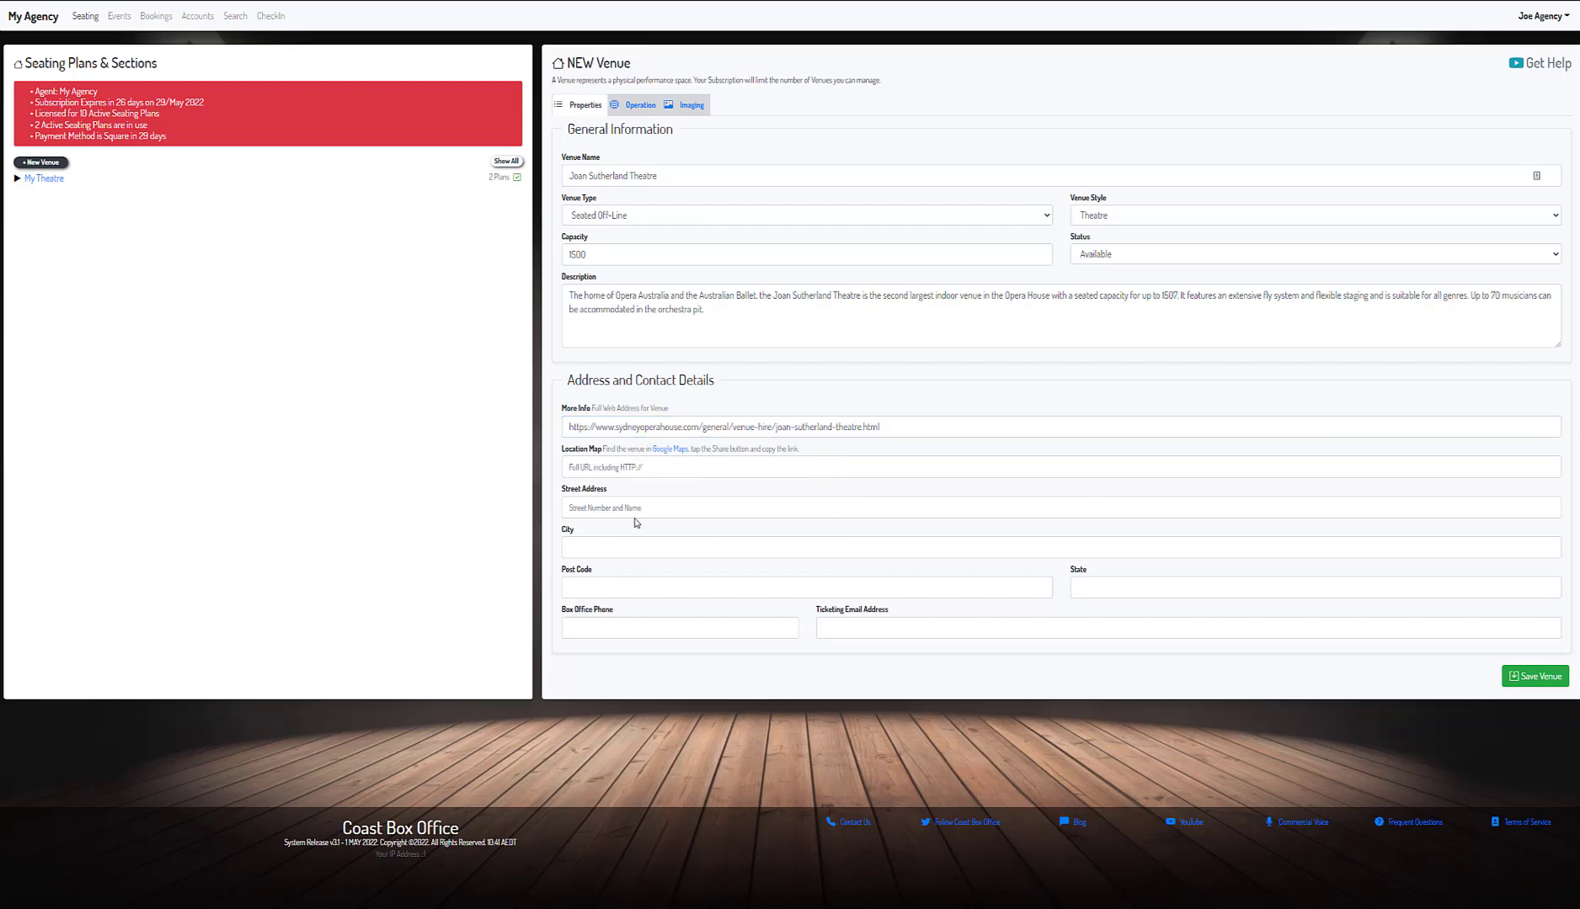
- Enter the venue's street, Sydney, 2000, NSW address and box office phone, then show Imaging
click(634, 511)
text(Macquarie St)
click(744, 542)
text(Sydney)
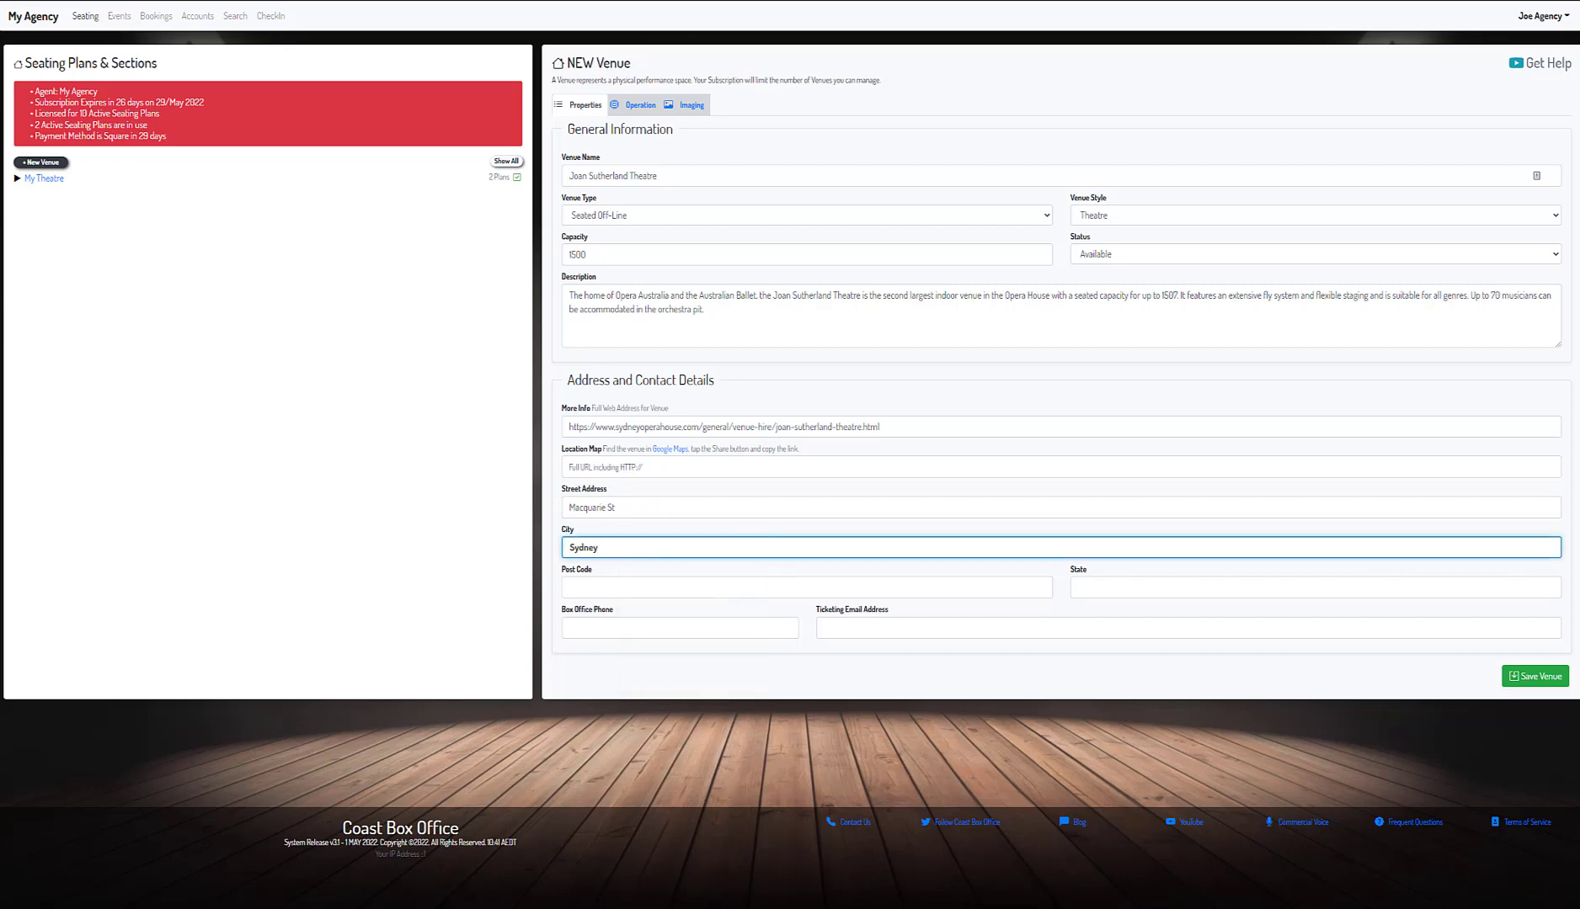
click(680, 586)
text(2000)
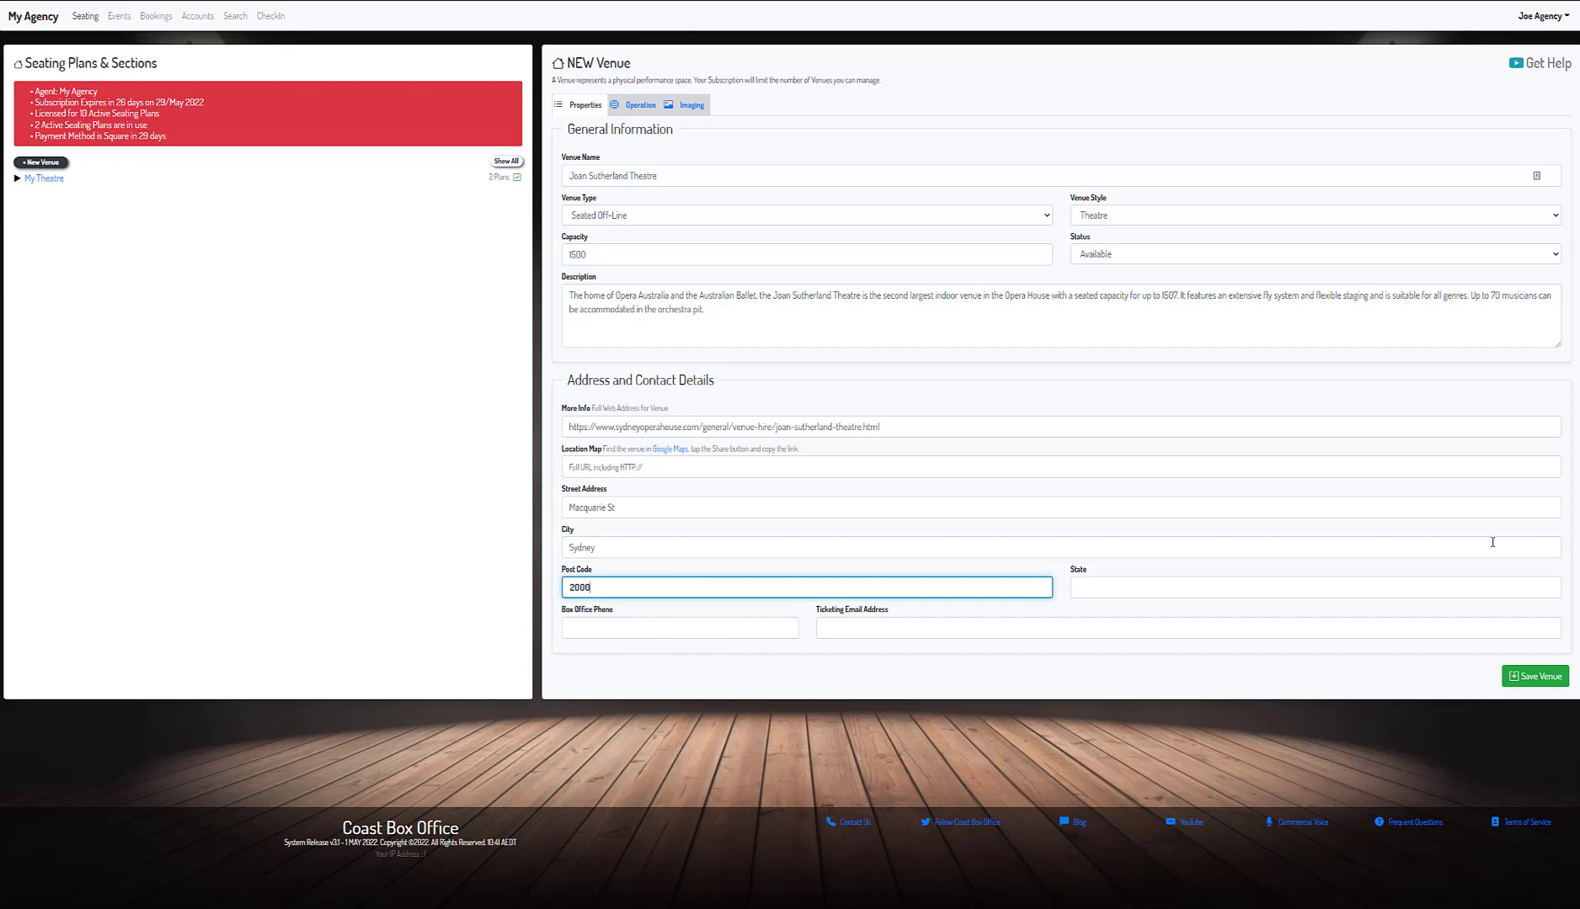
click(1329, 585)
text(NSW)
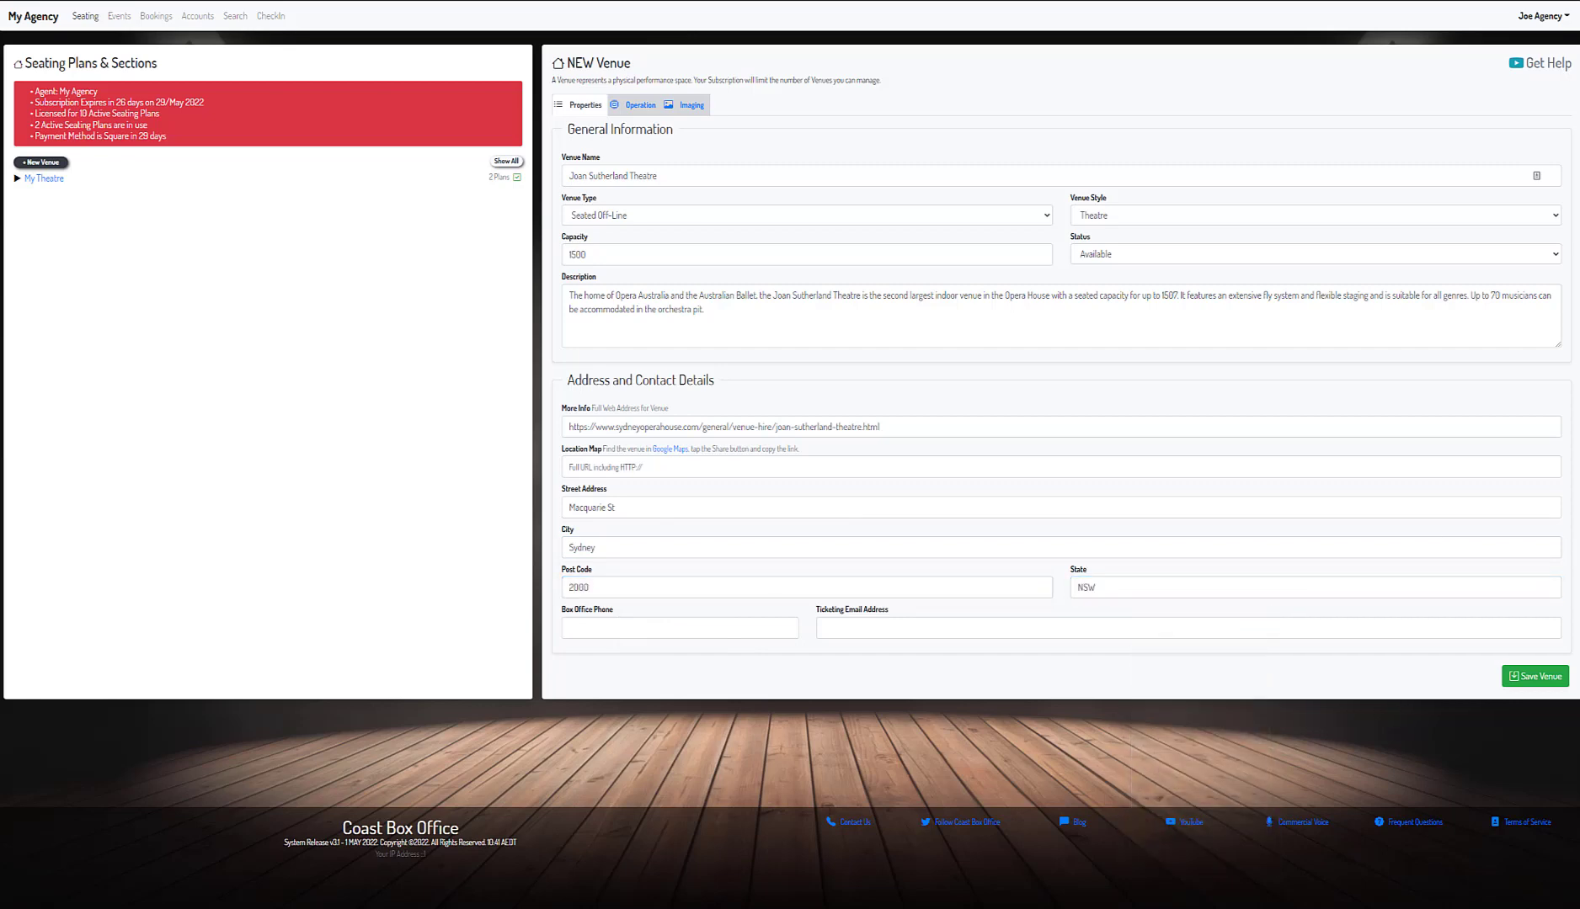
click(702, 635)
key(Escape)
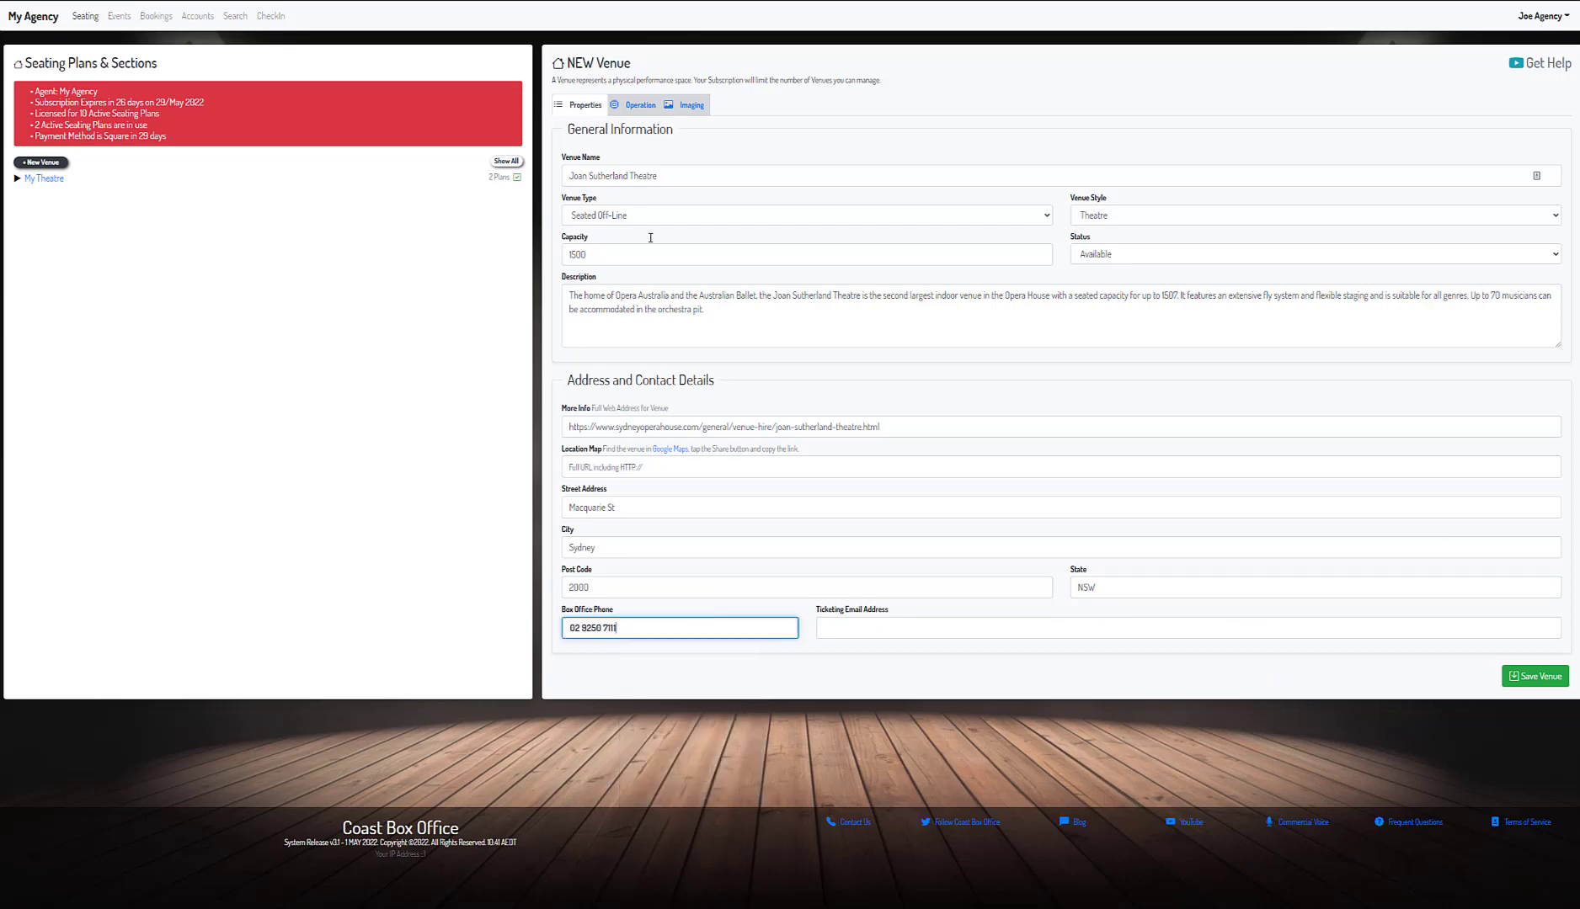
click(638, 105)
click(692, 106)
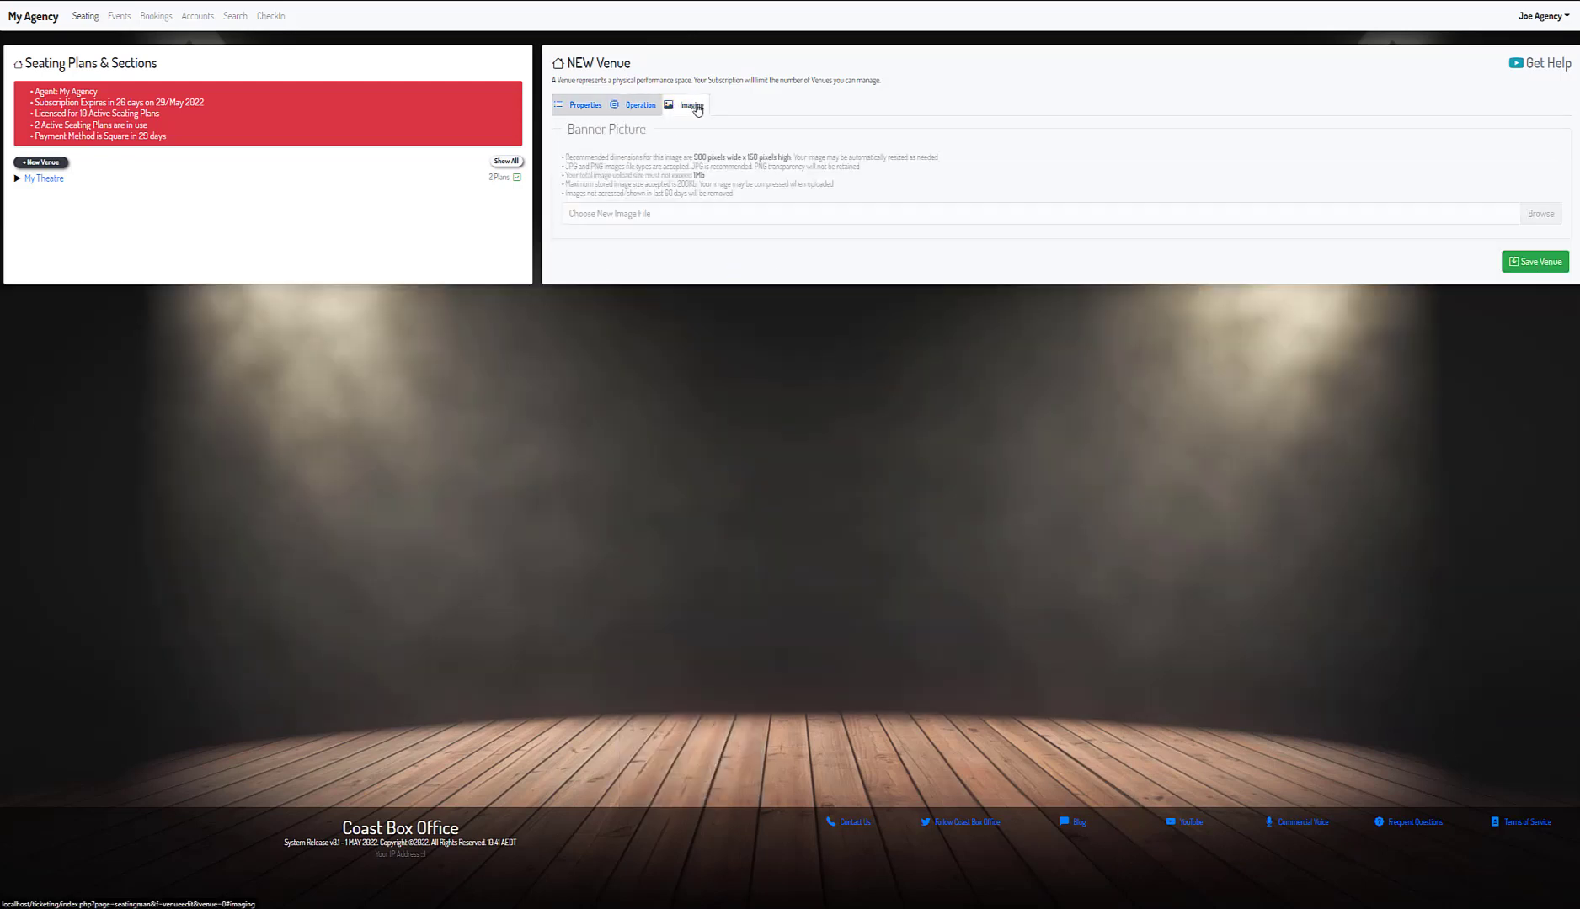
- Attach capitol1.jpg as the venue banner and save the venue
click(1557, 216)
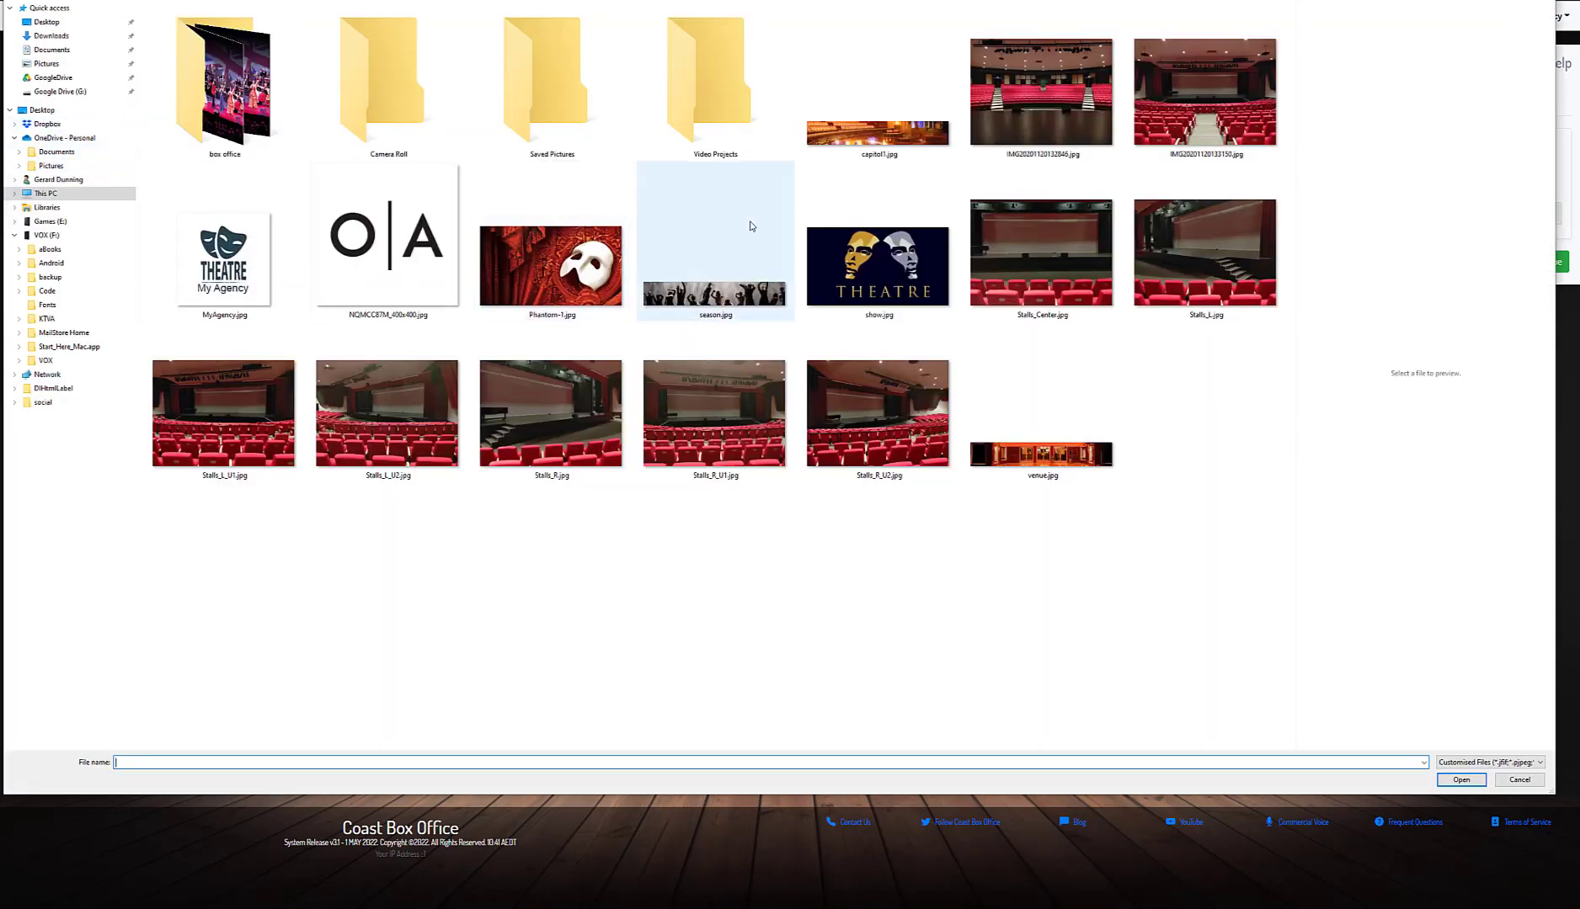
click(863, 135)
click(1467, 785)
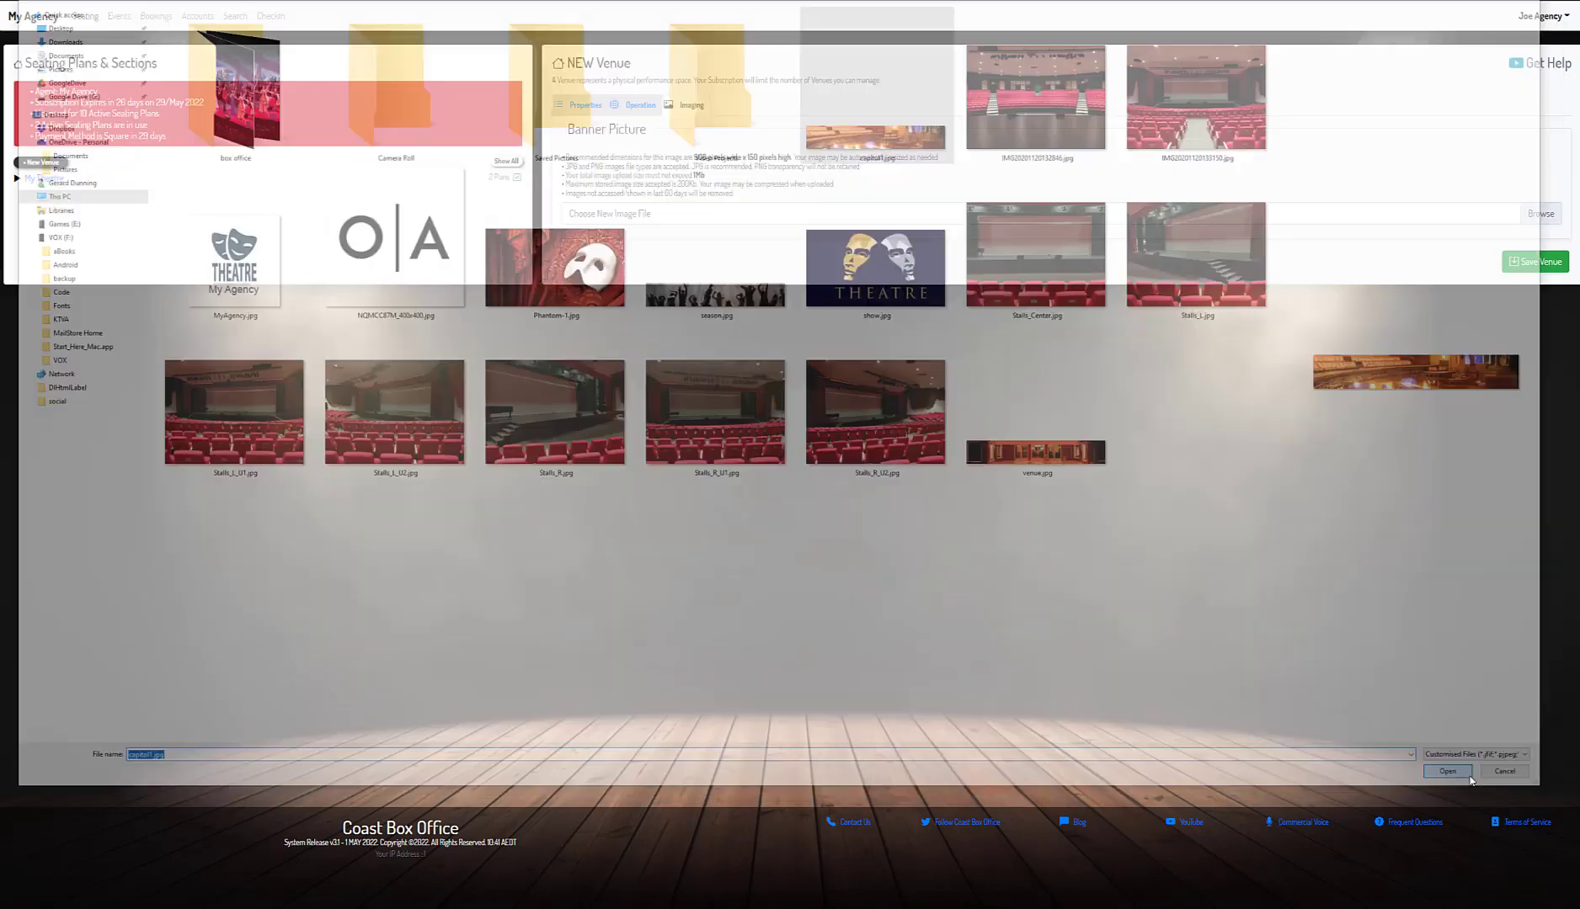
click(1529, 269)
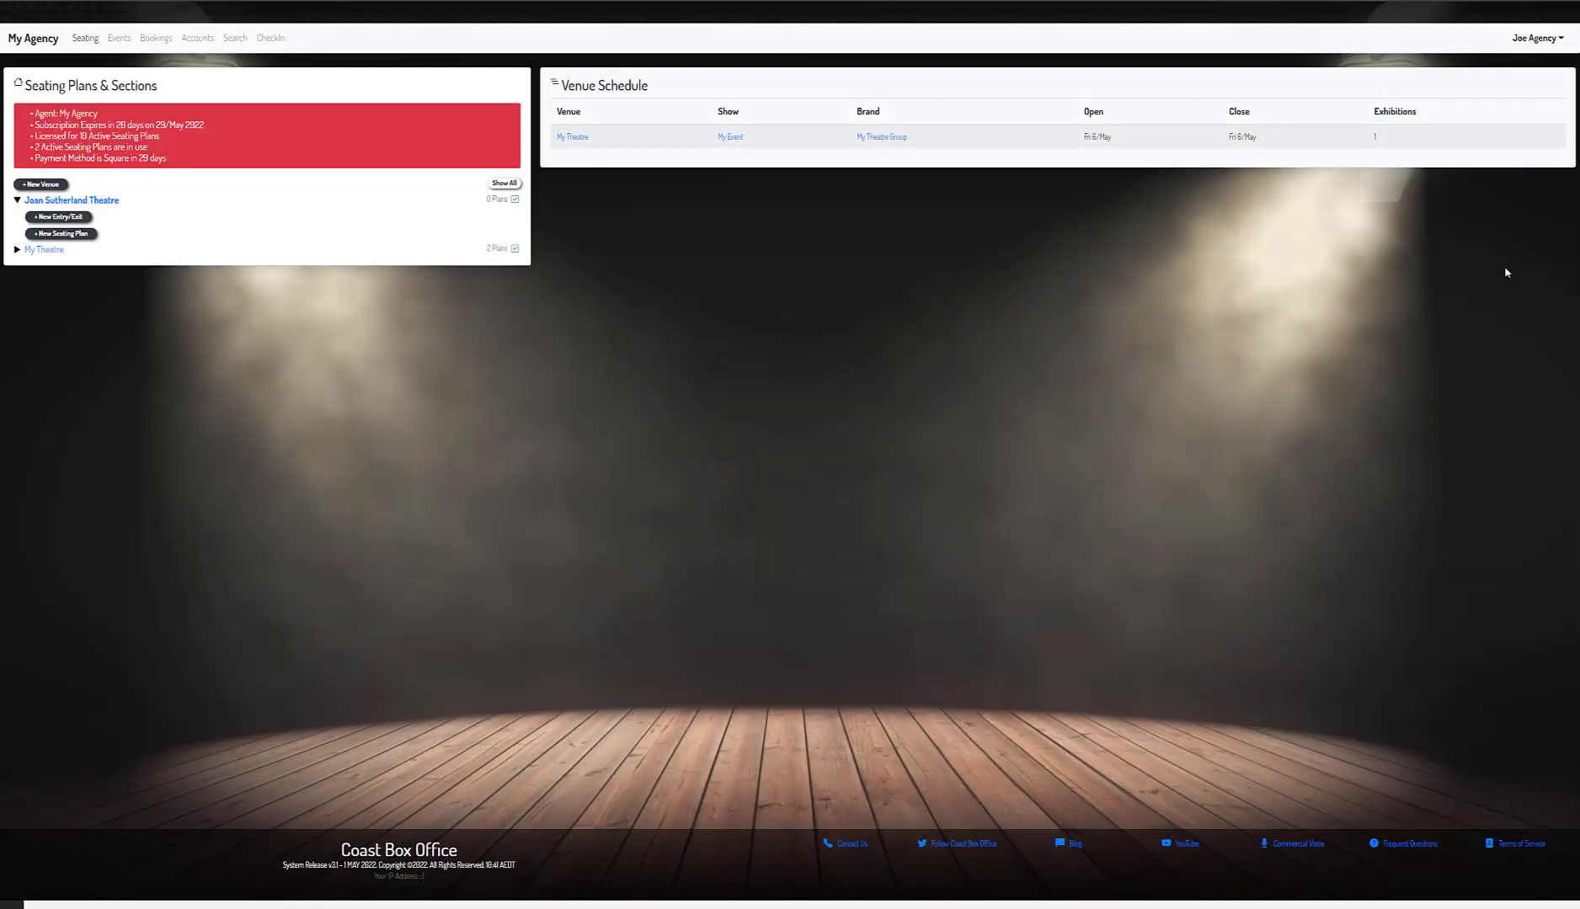
- Reopen the venue to check its saved banner, then start a new brand under Events
click(49, 201)
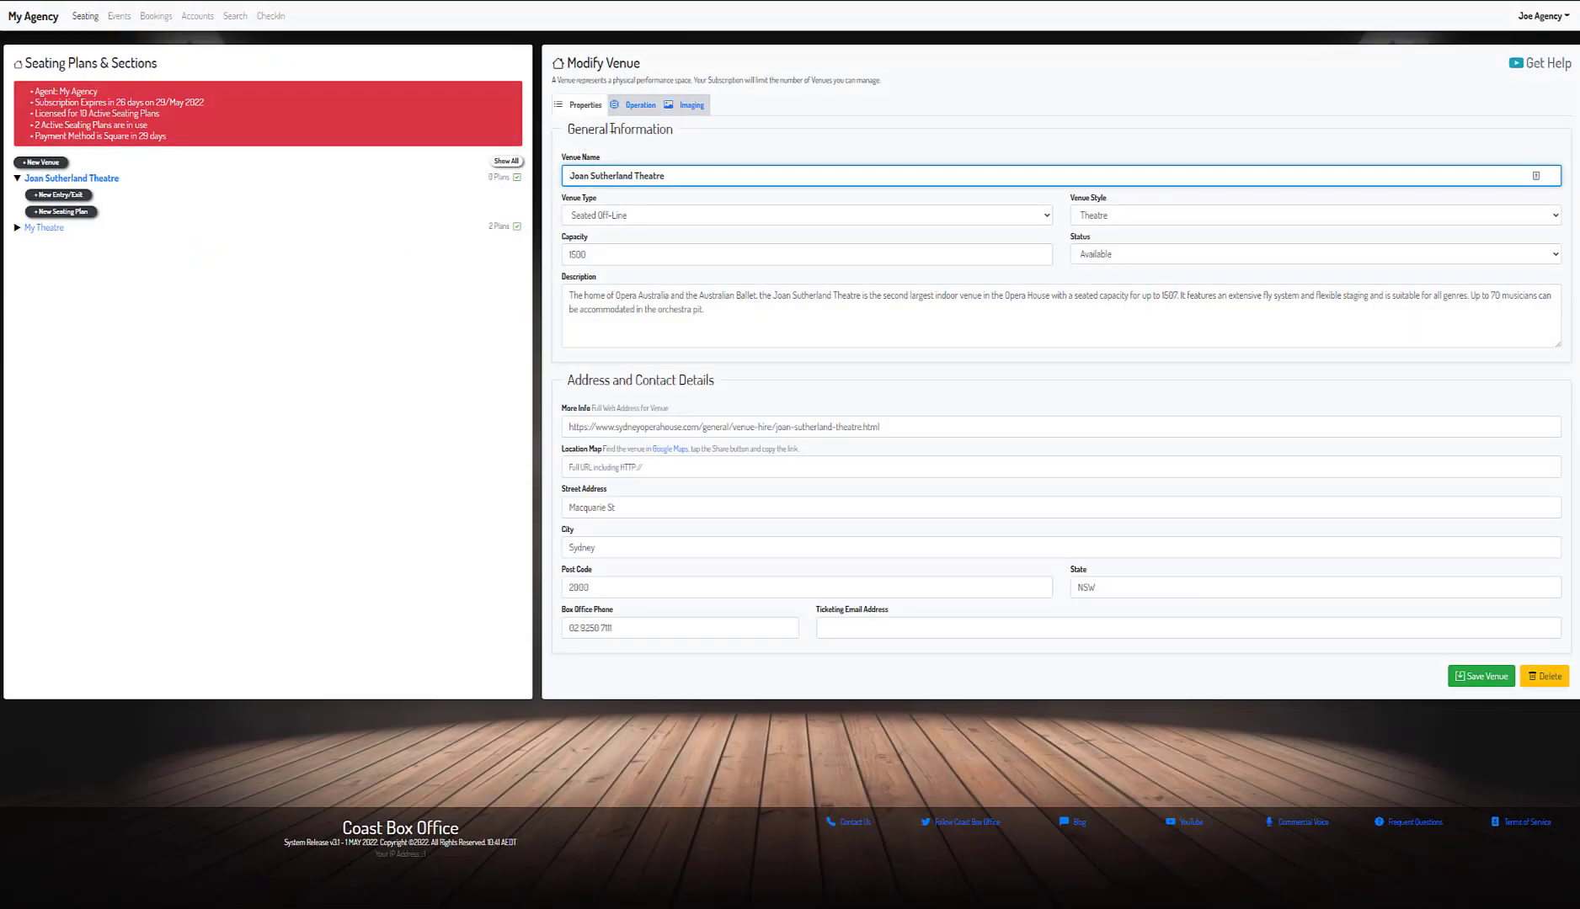
click(689, 107)
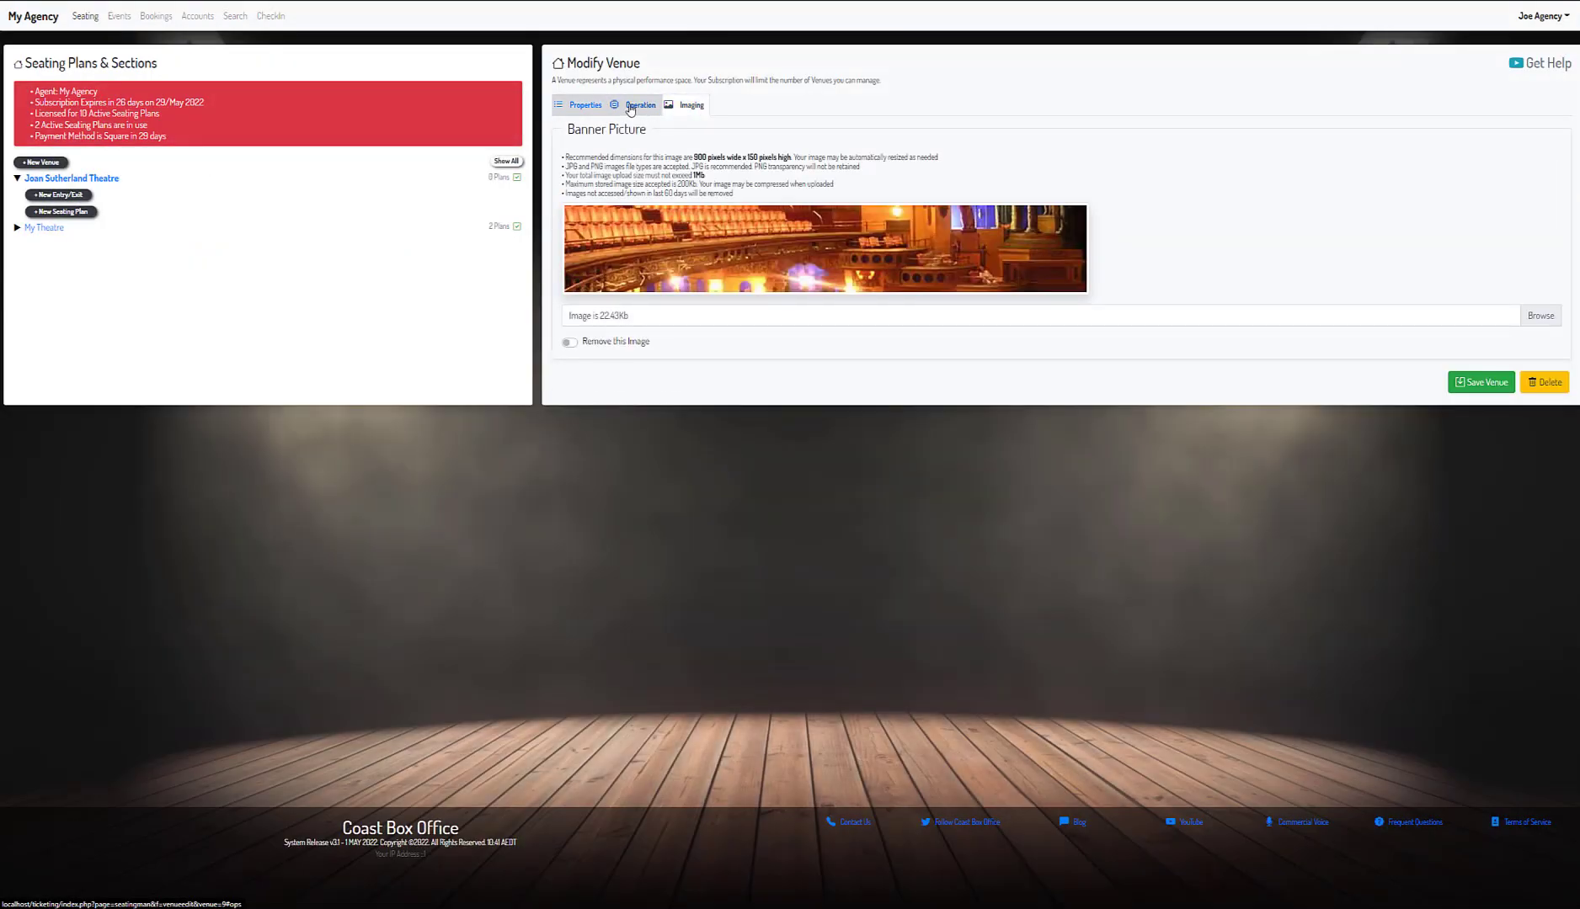
click(585, 106)
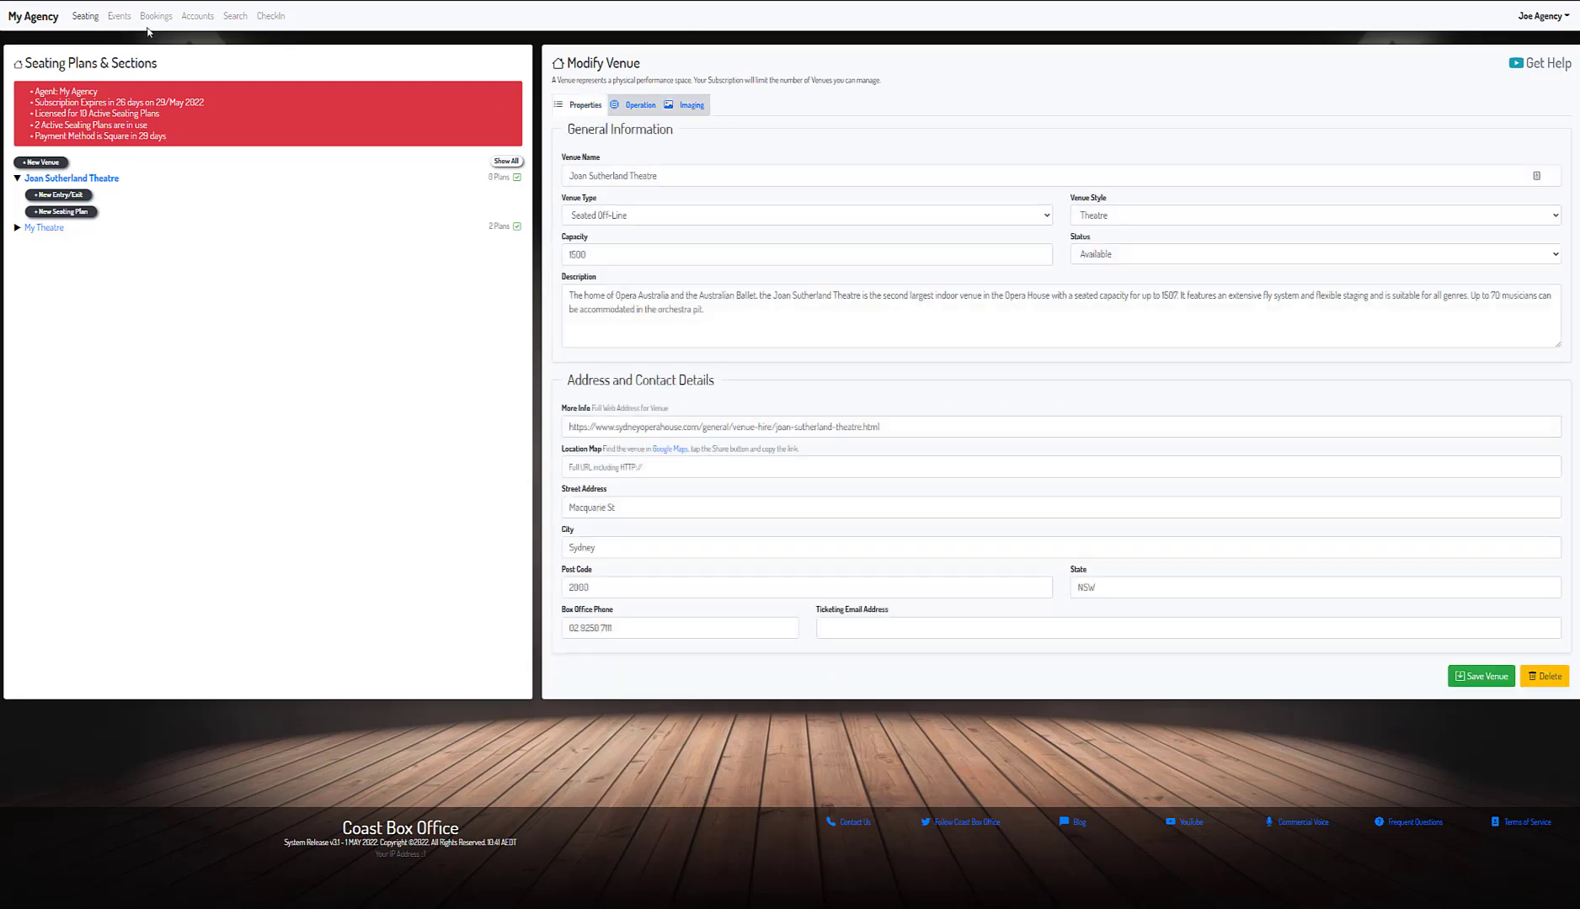
click(119, 16)
click(66, 244)
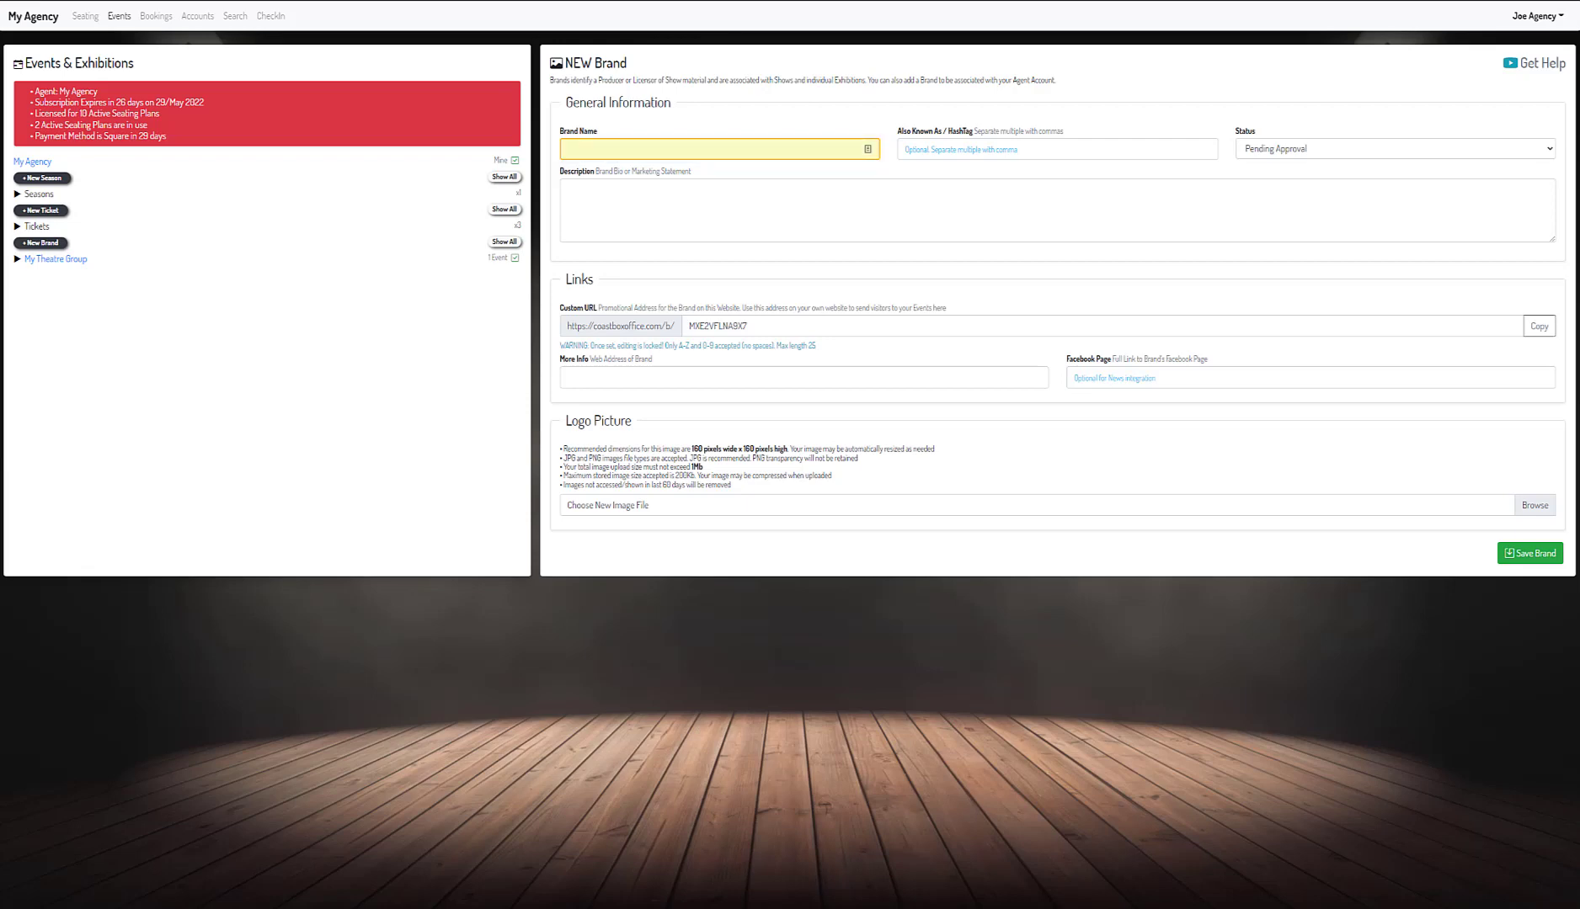
- Name the brand Opera Australia and set its status to Approved
click(631, 149)
text(Opera Australia)
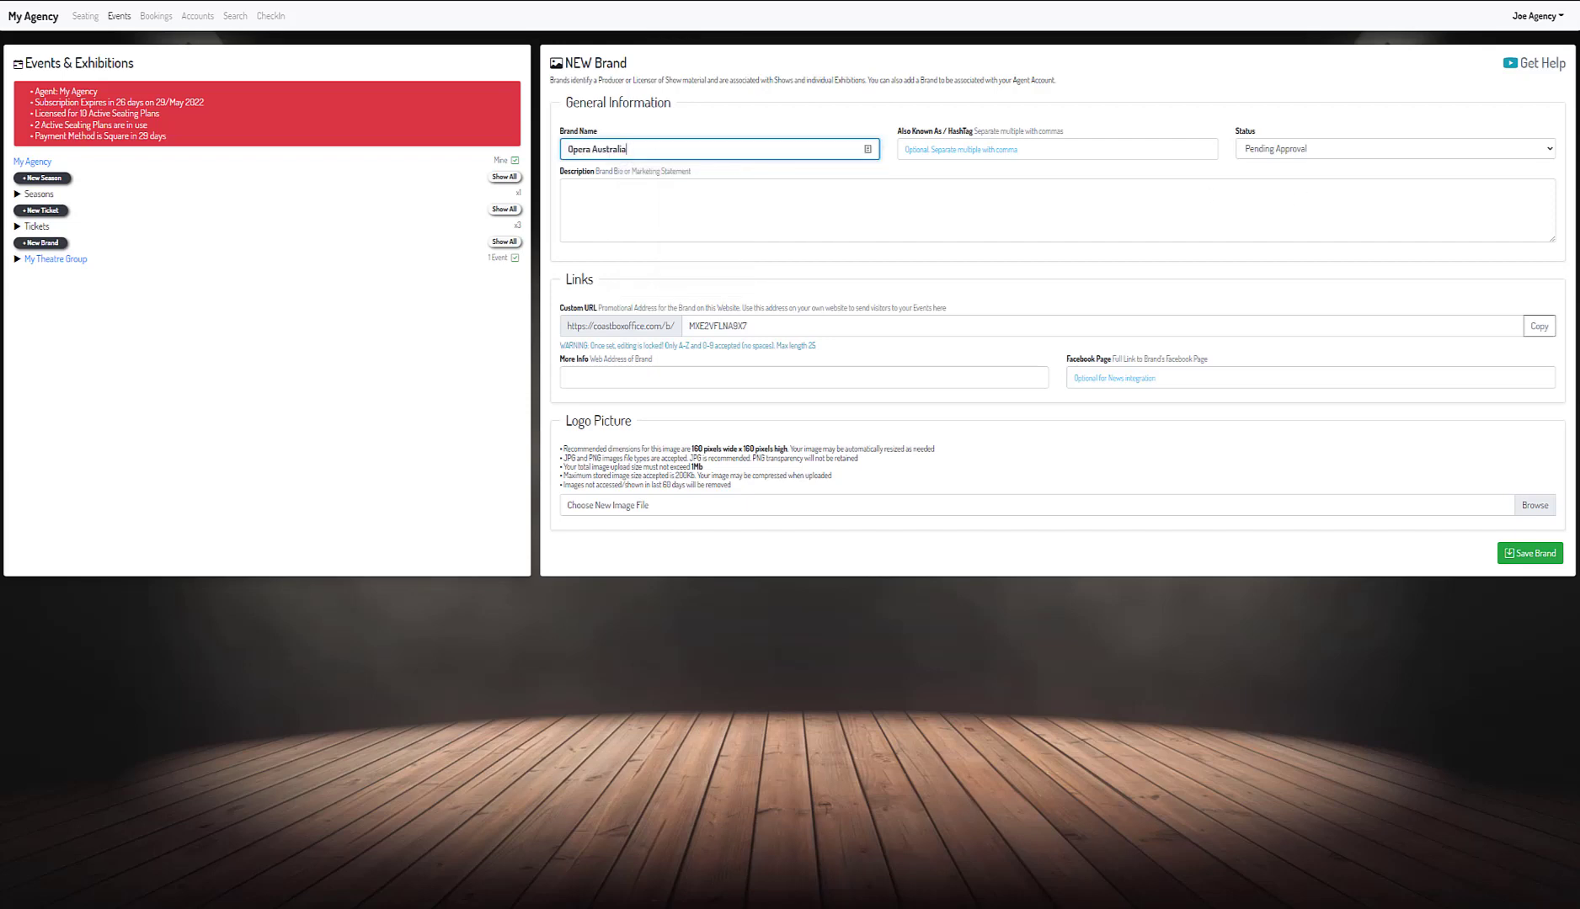
click(1261, 151)
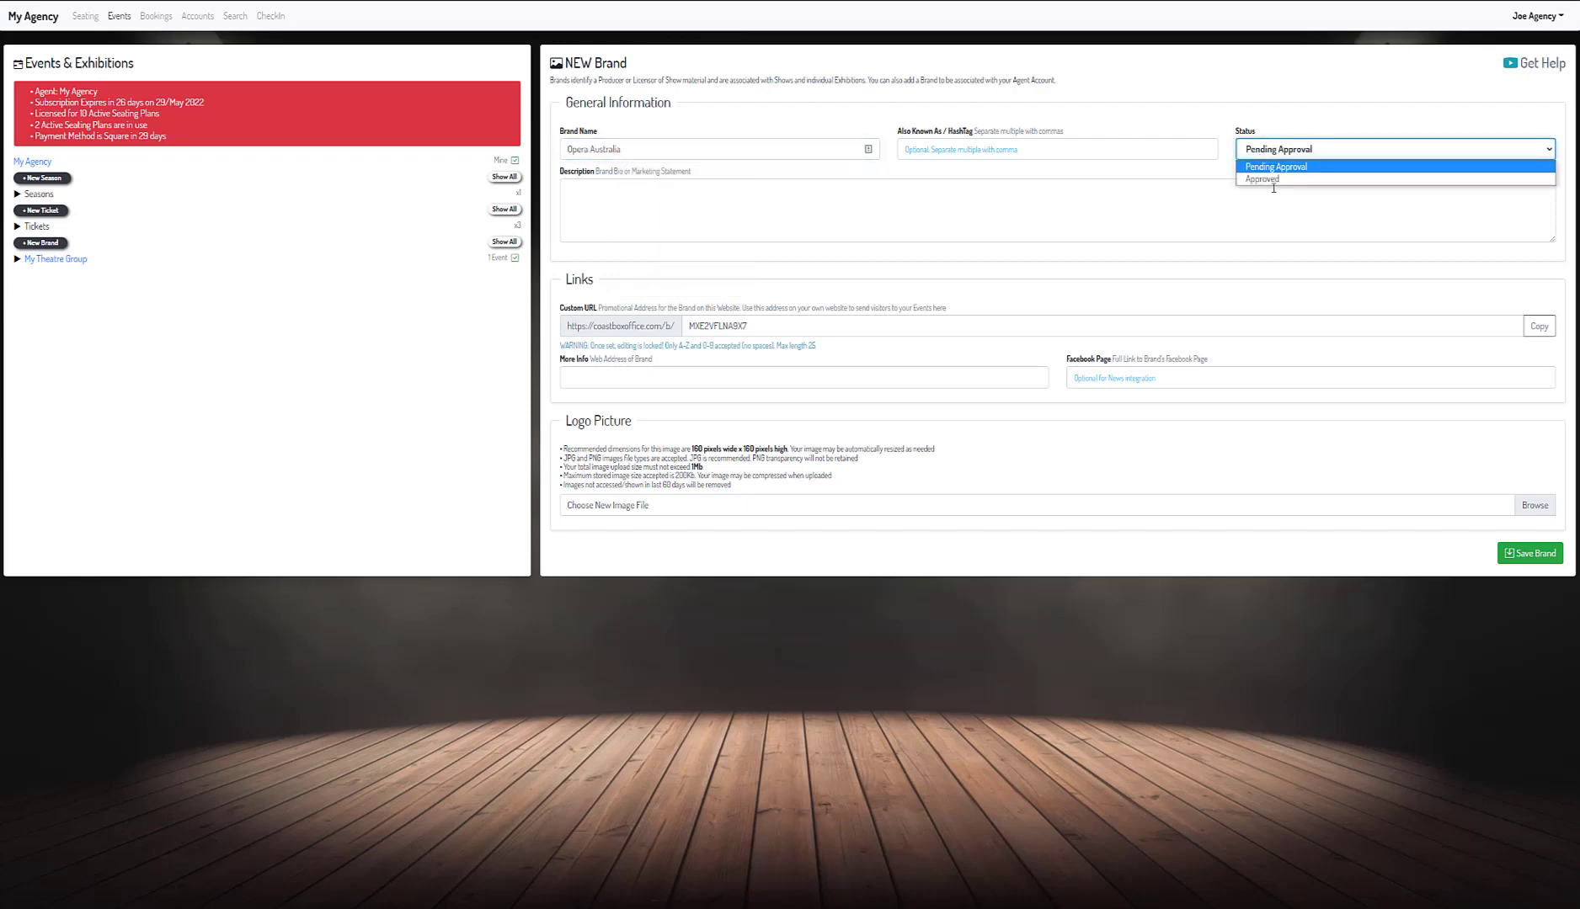
click(1273, 189)
click(1286, 154)
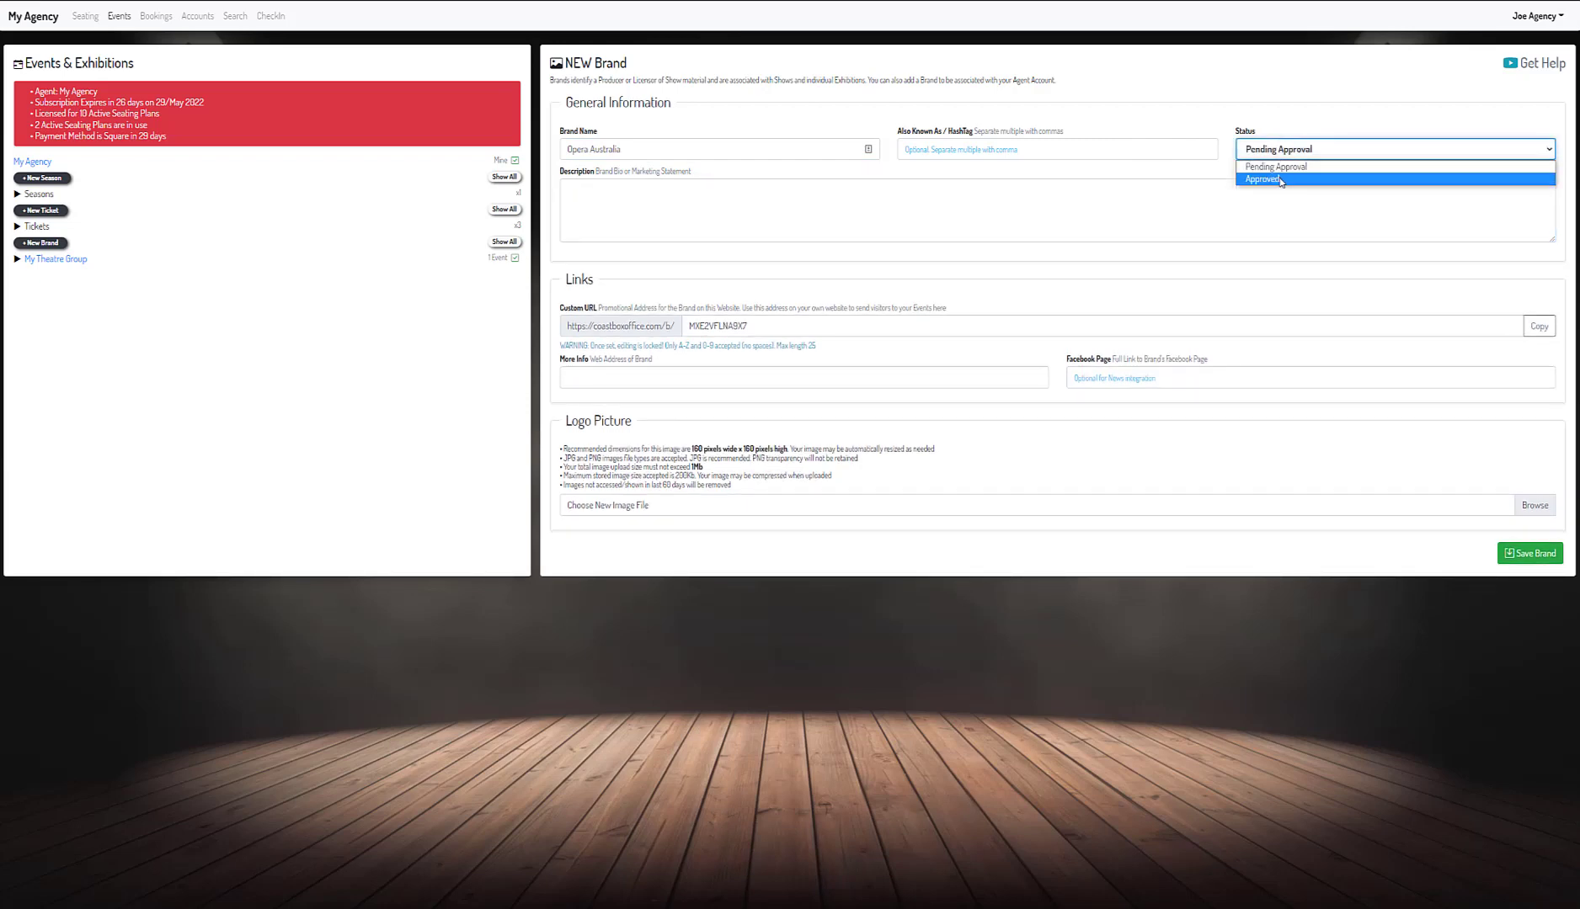
click(1281, 172)
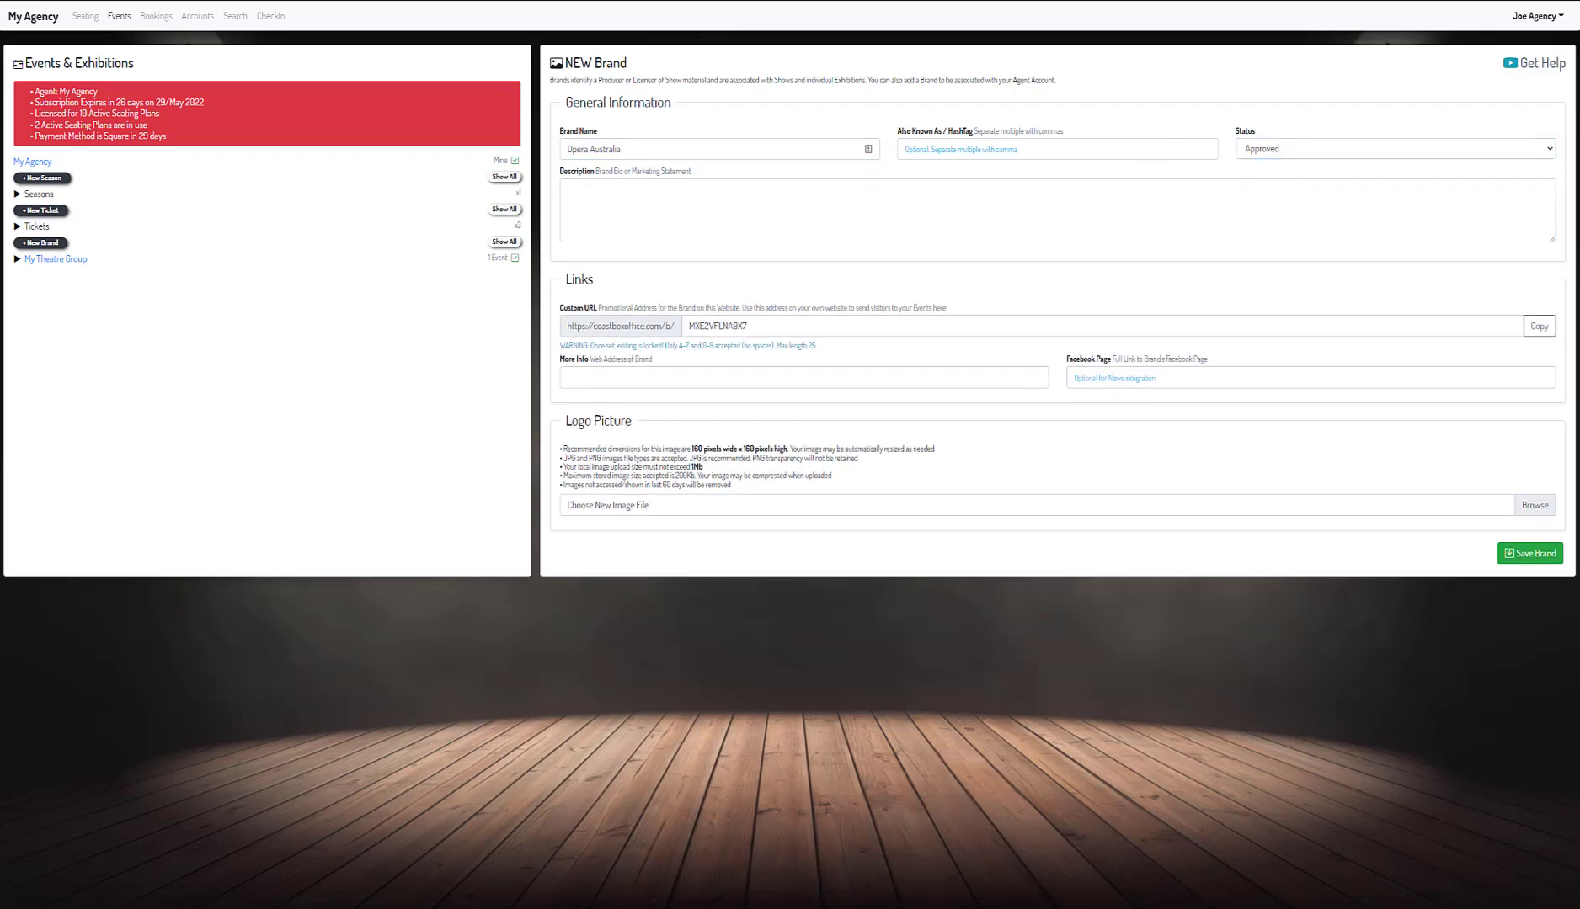
- Paste the Opera Australia description, website address and social page link
click(925, 195)
text(Opera Australia is a performing arts company with a mission to perform some of the greatest music ever written to as many people as possible.)
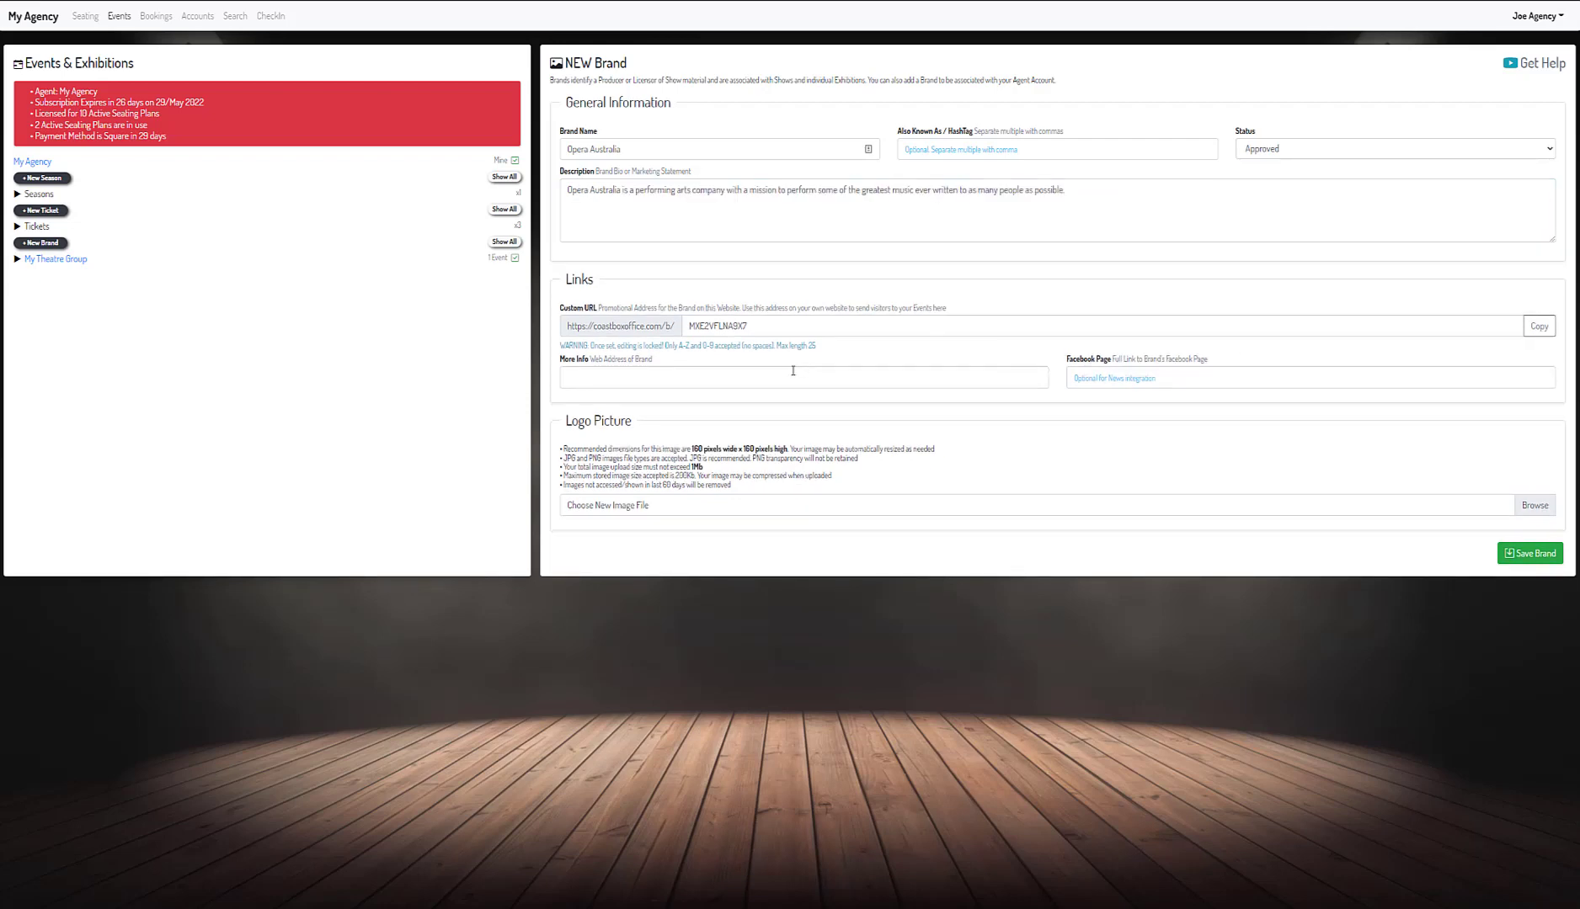
click(792, 371)
text(https://opera.org.au/)
click(1204, 378)
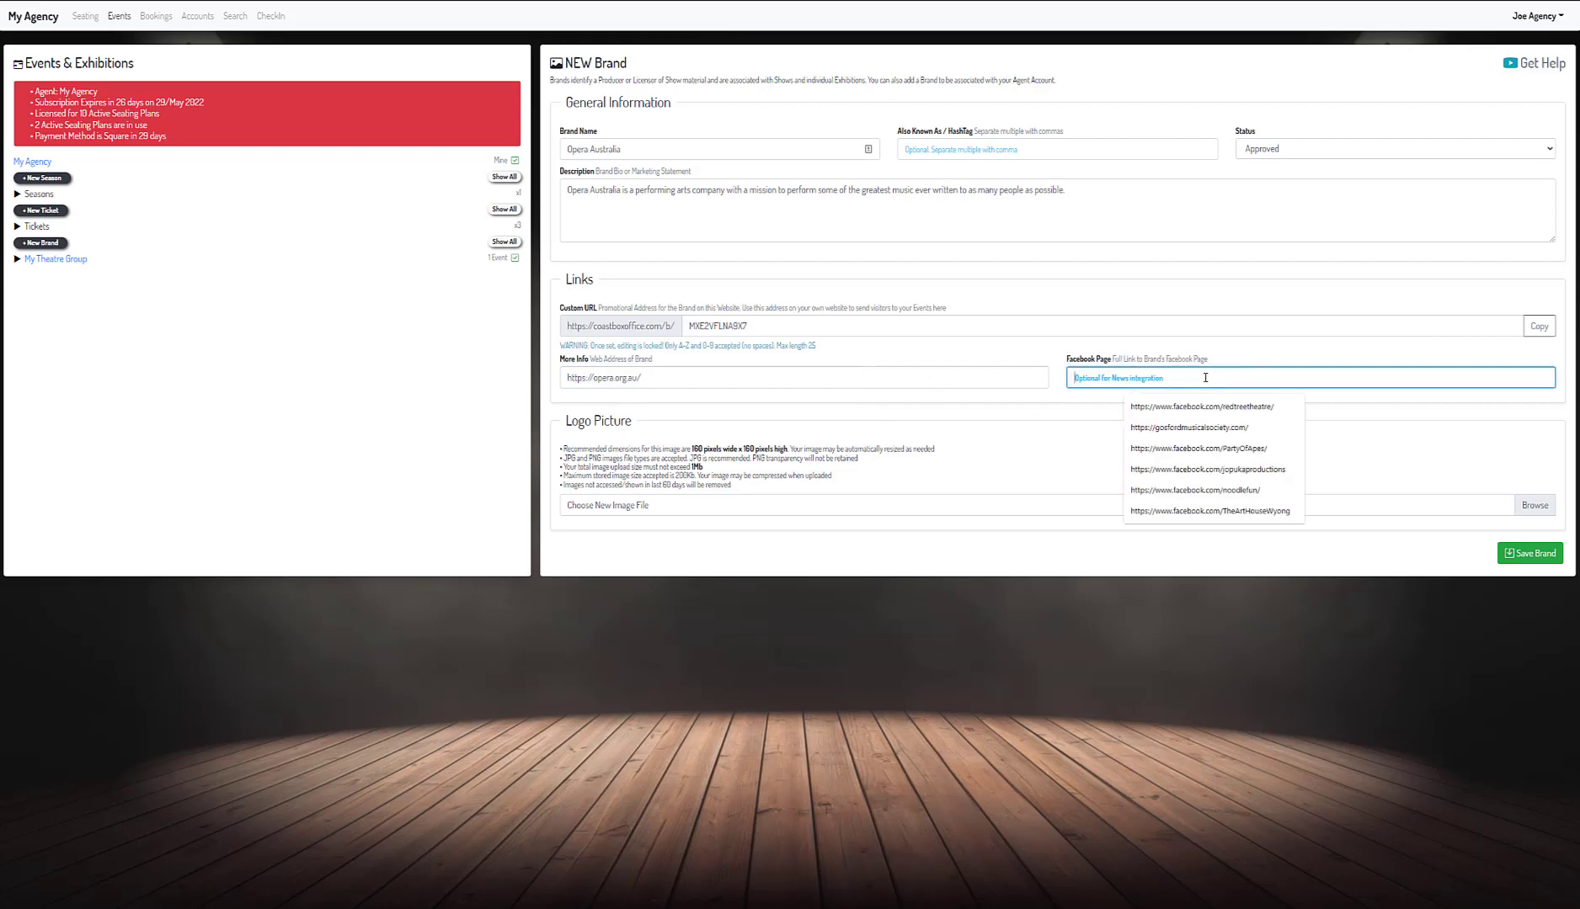
text(https://twitter.com/operaaustralia)
- Attach the O|A logo NQMCC87M_400x400.jpg, save the brand, and start a new event for it
click(1534, 506)
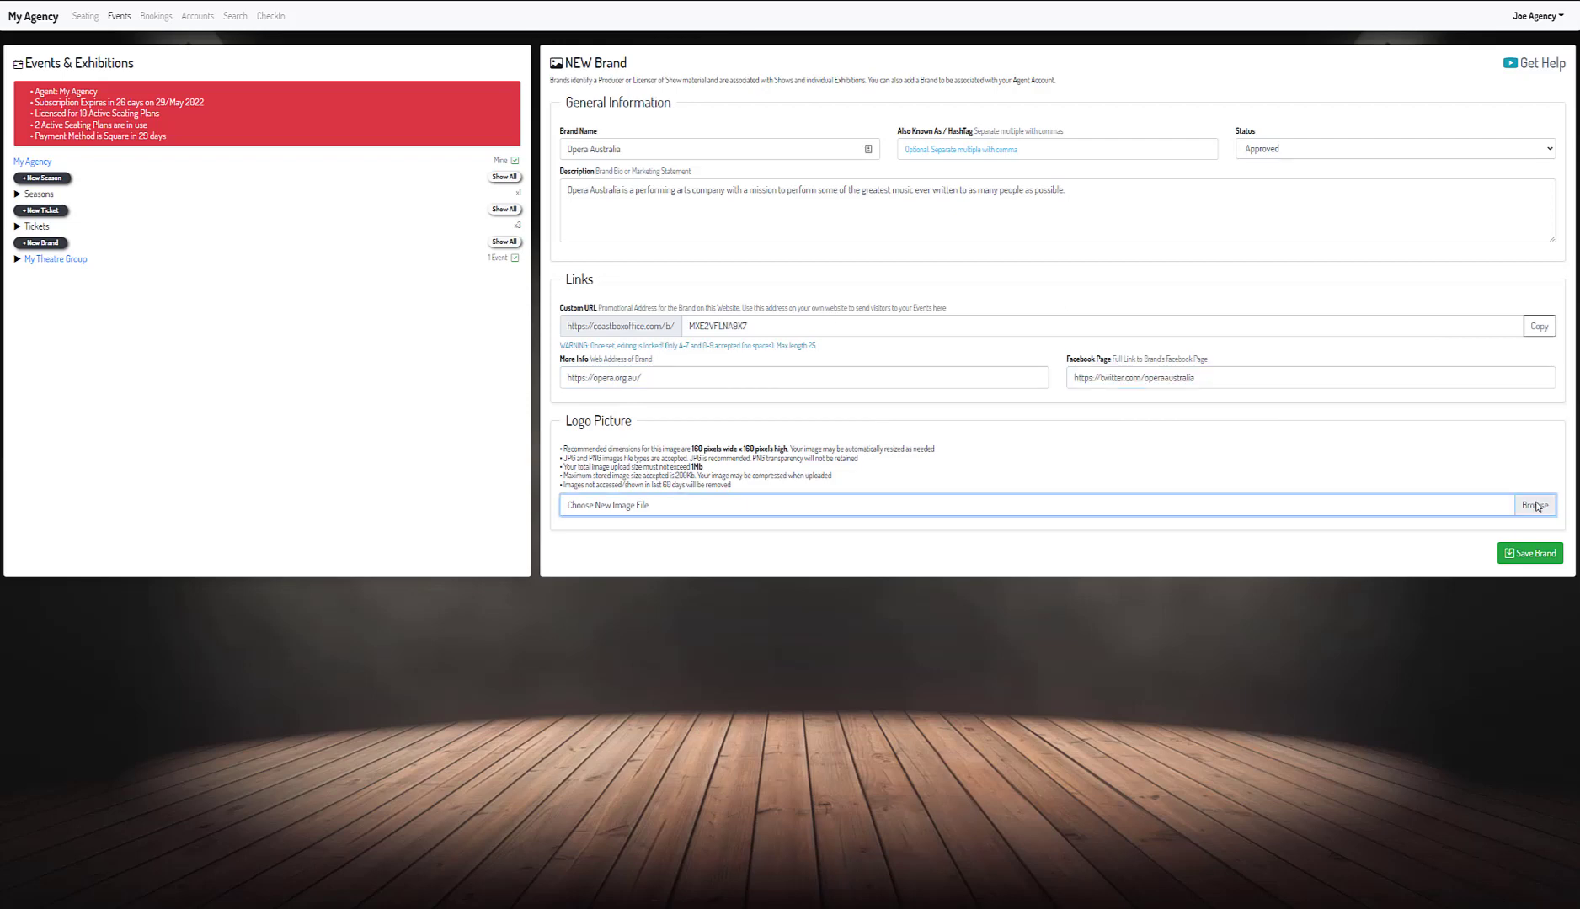
click(431, 261)
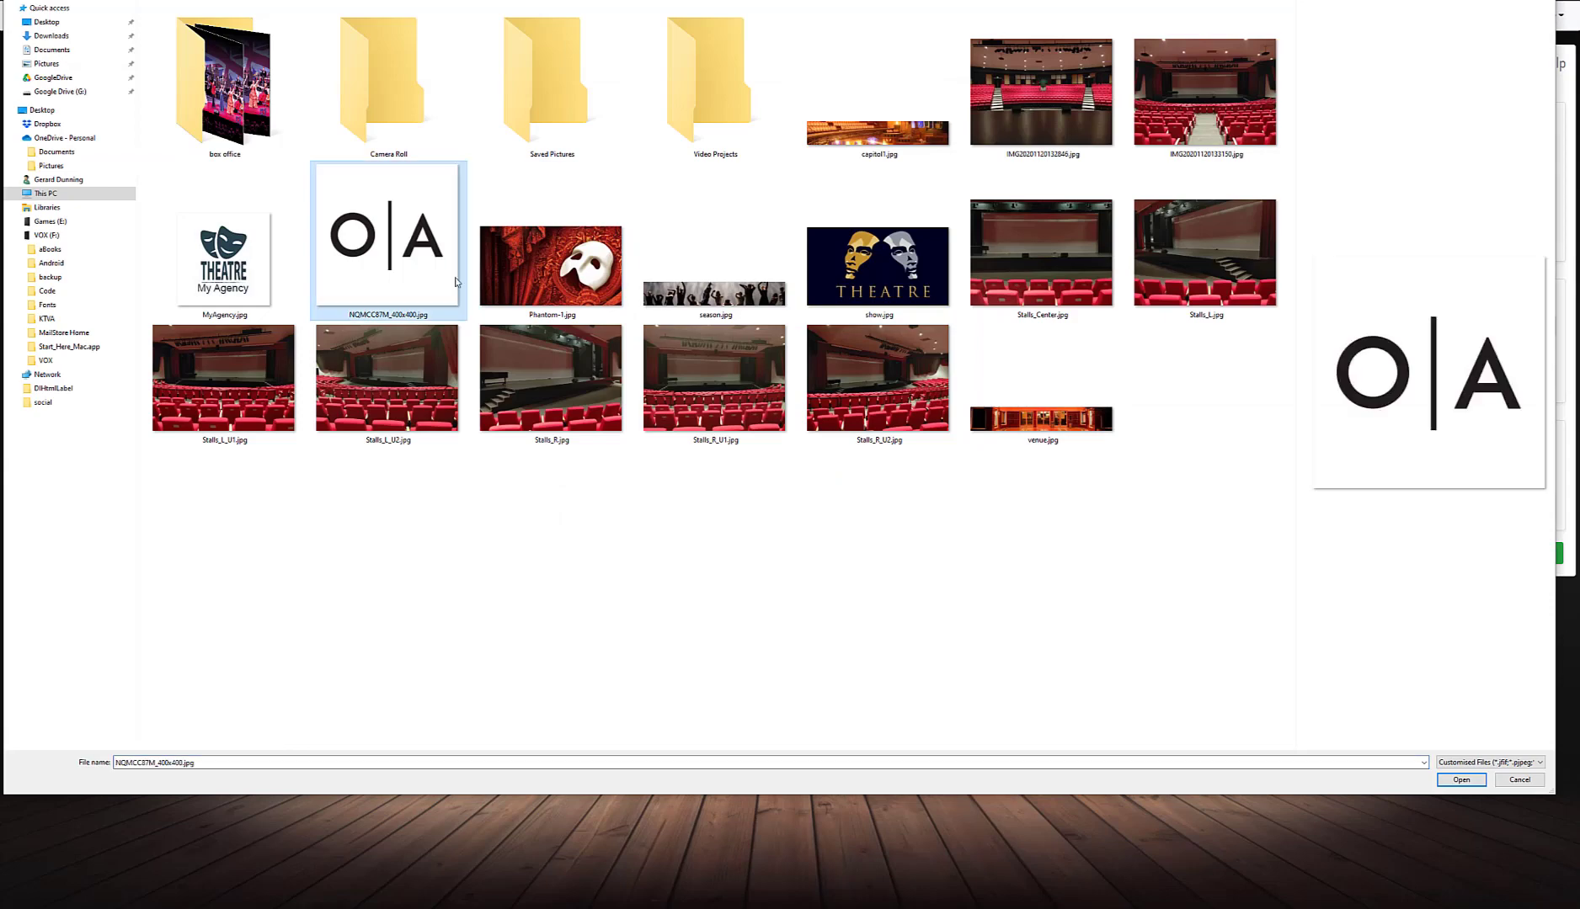
click(1461, 780)
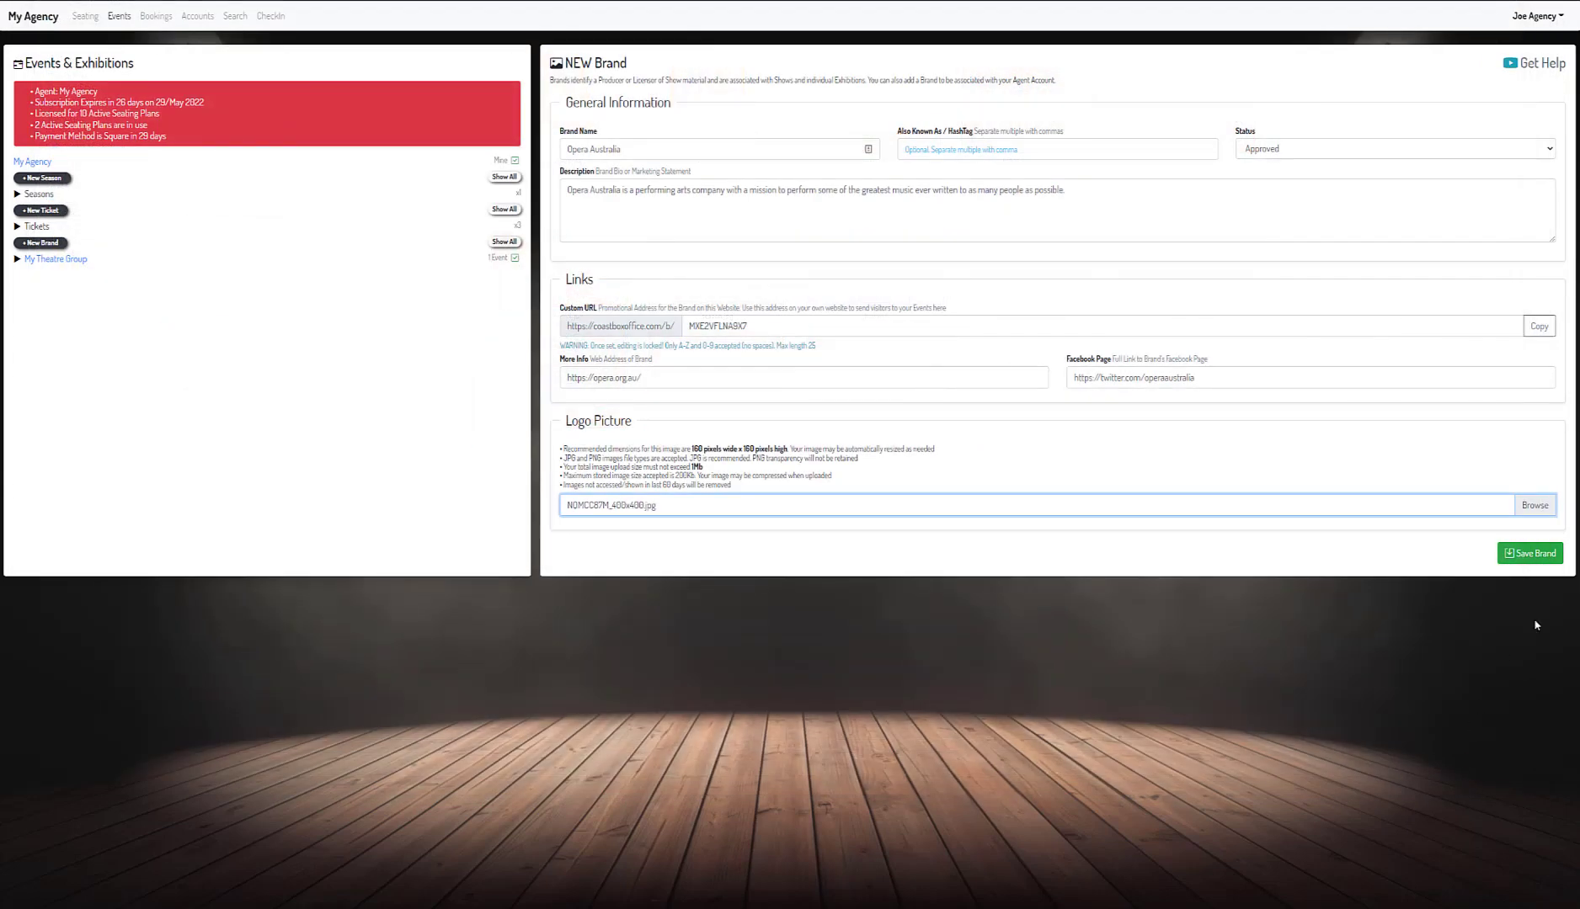
click(1544, 562)
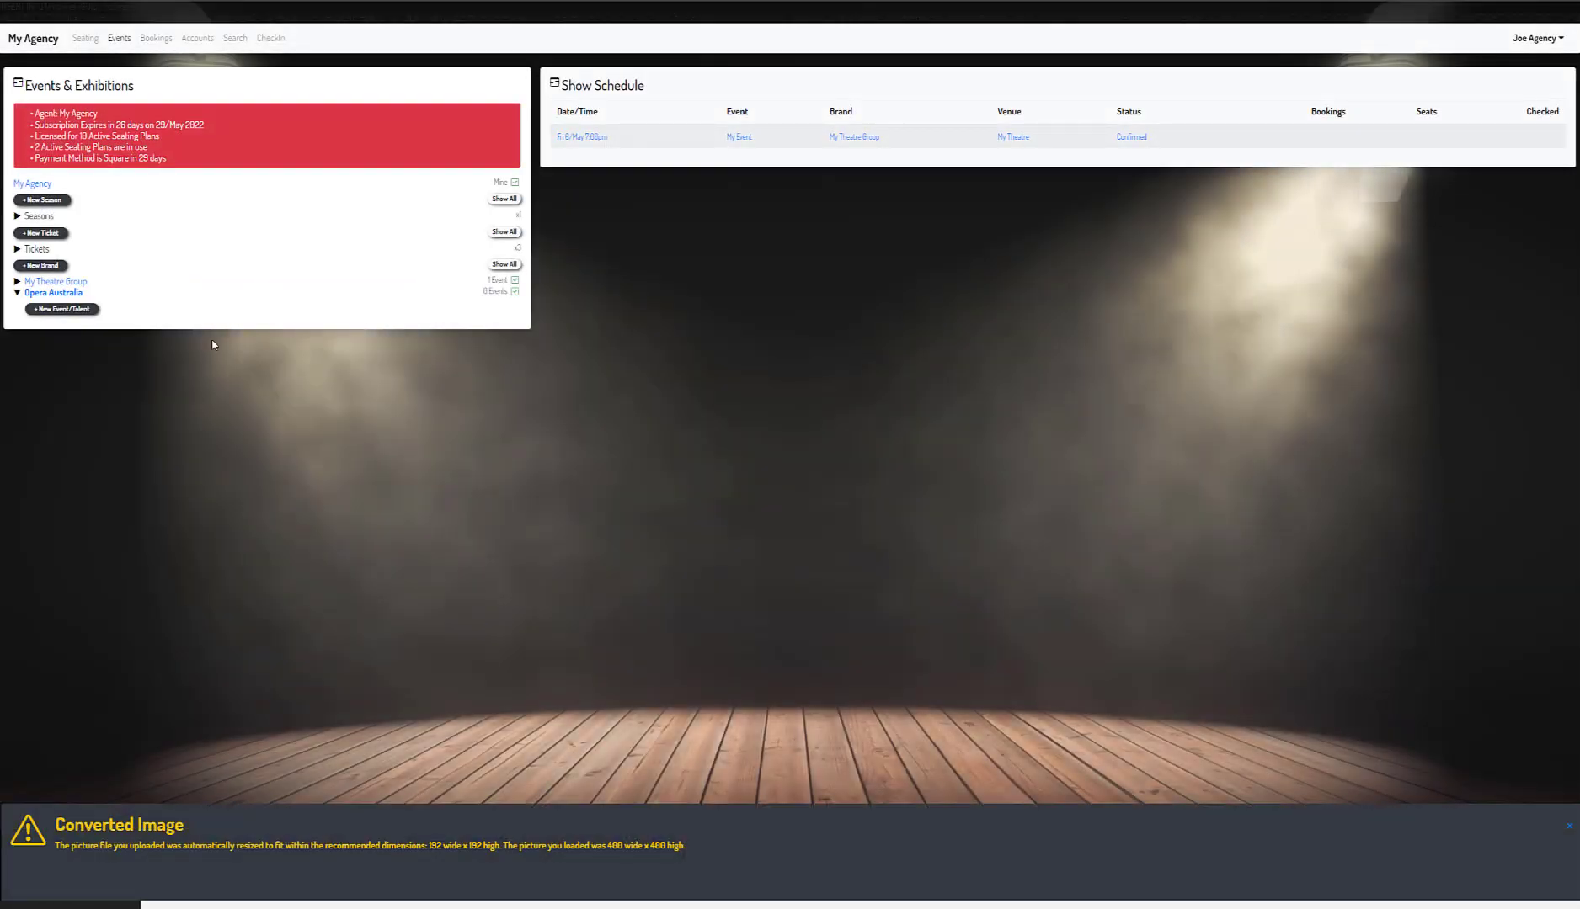
click(53, 293)
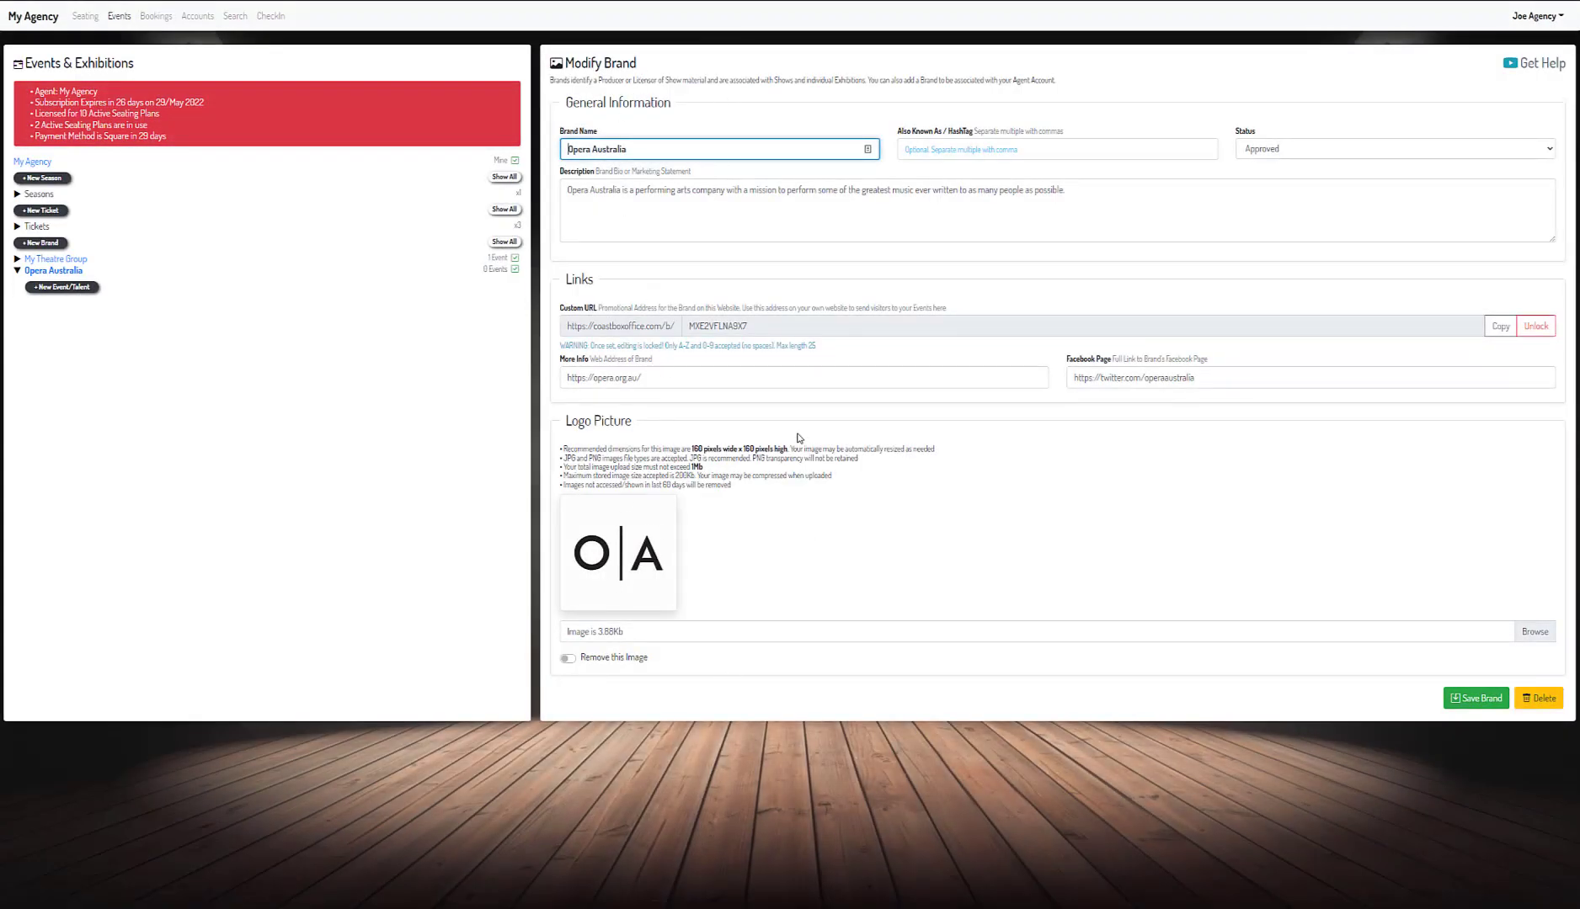
click(62, 288)
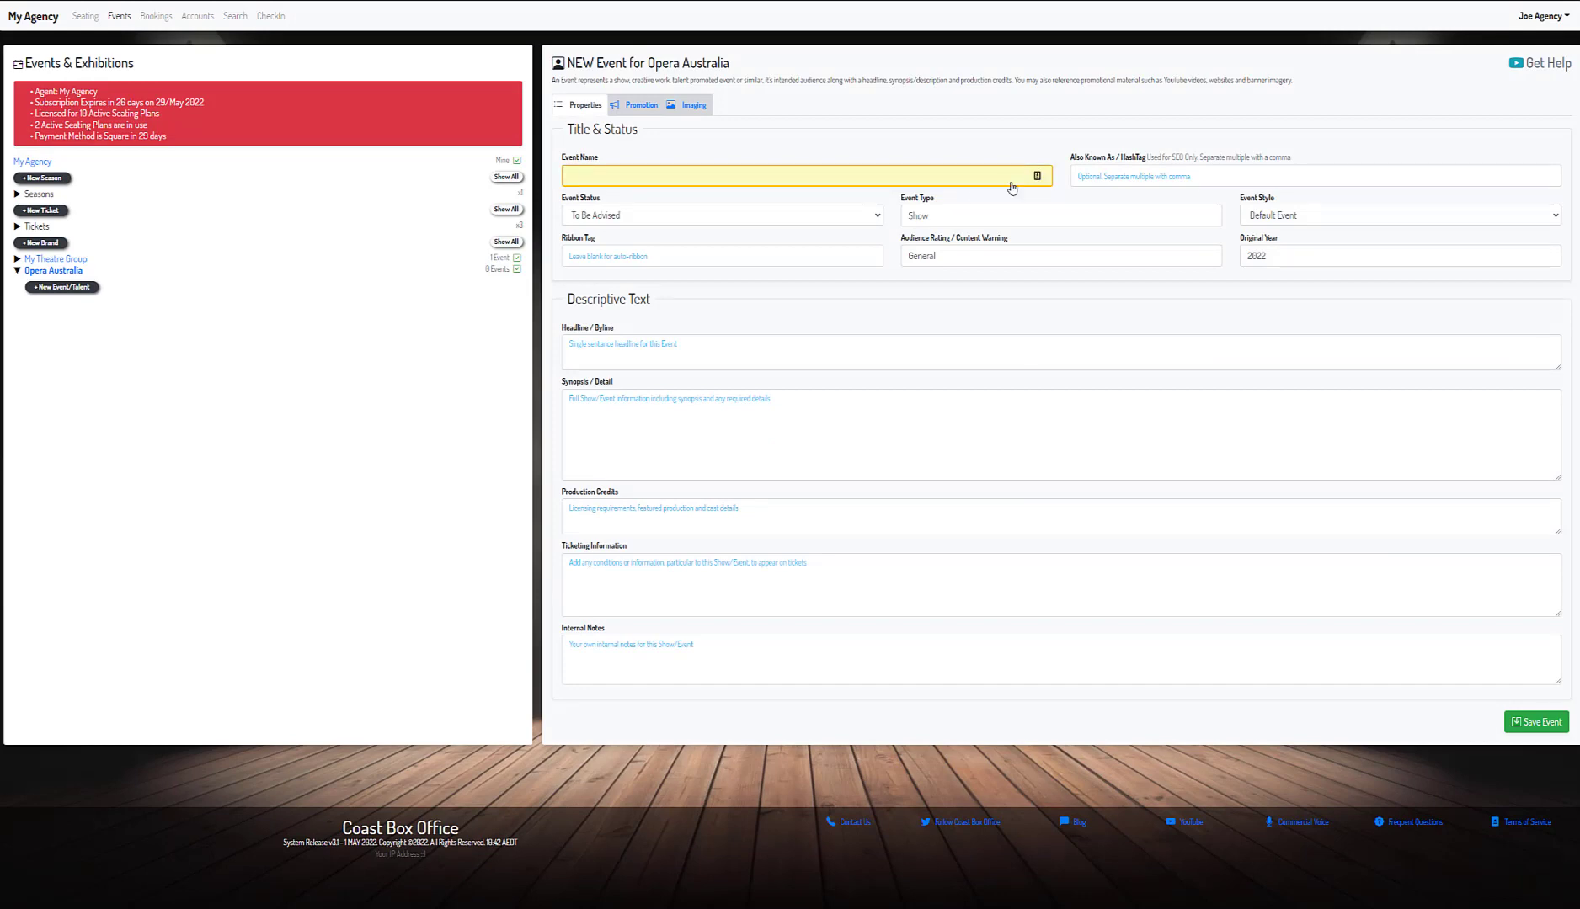
- Enter the event name, alias 'Phantom', Theatre Event style and original year
click(655, 172)
text(THE PHANTOM OF THE OPERA)
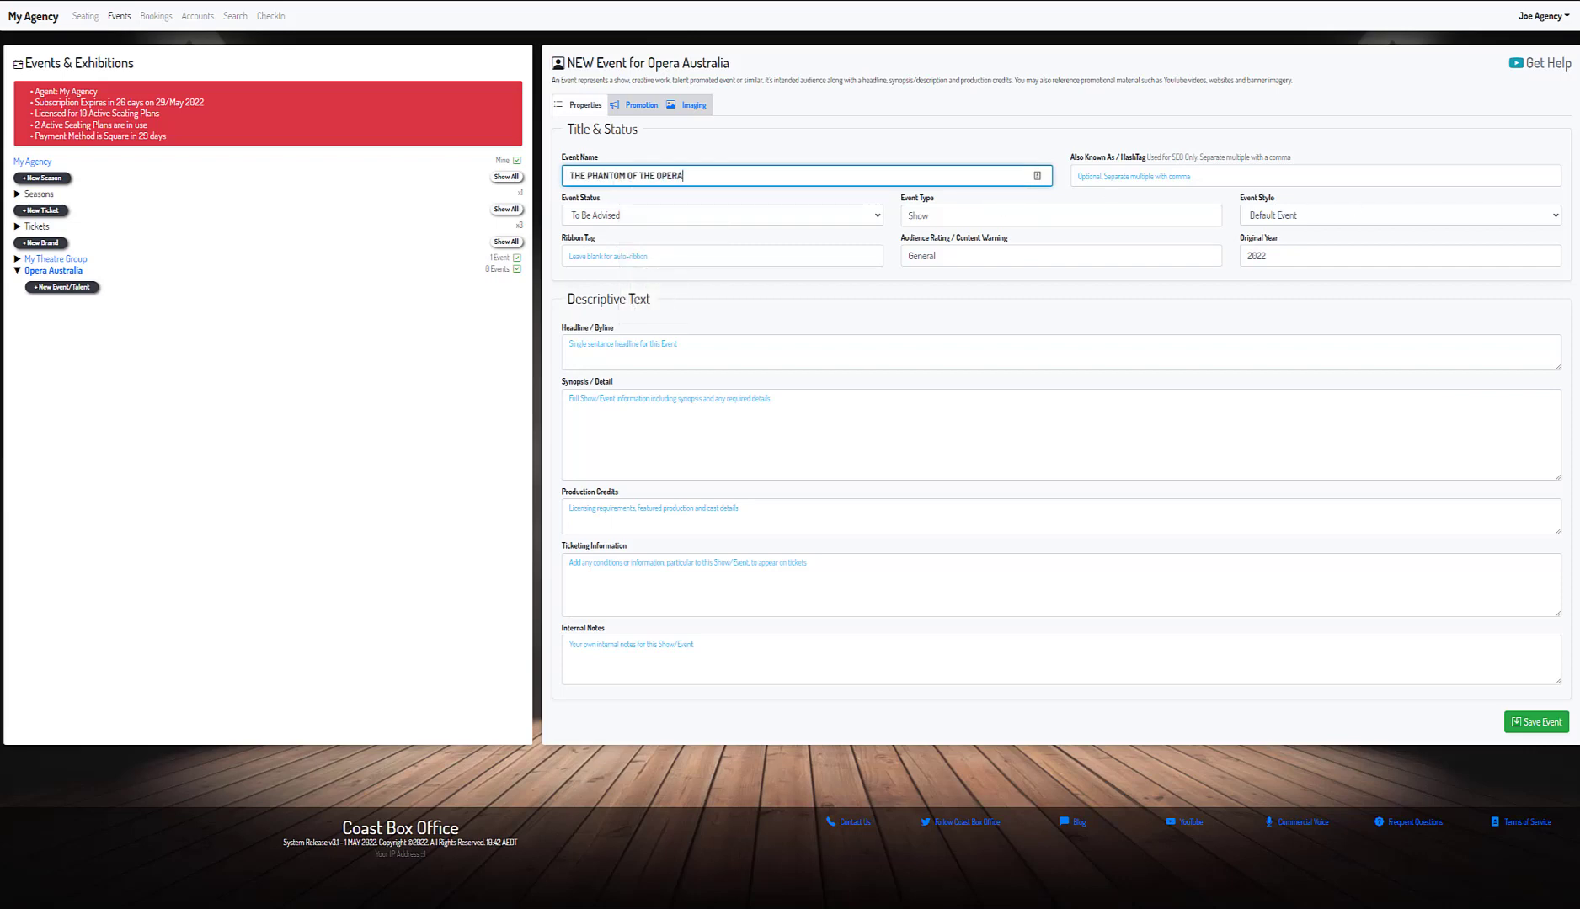
key(alt+Tab)
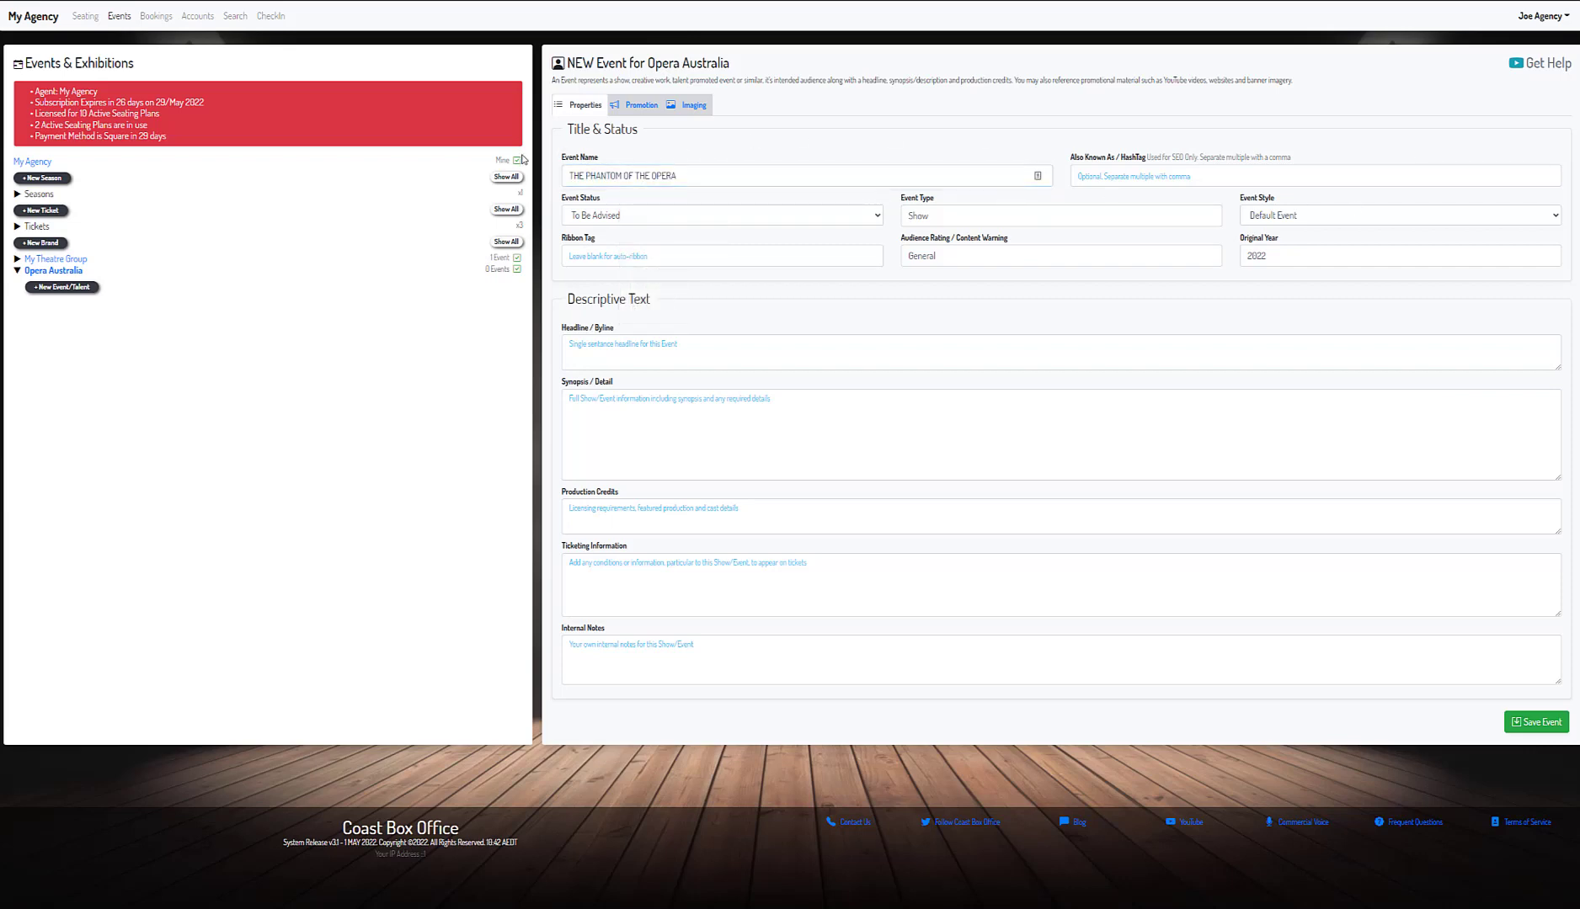
click(1185, 178)
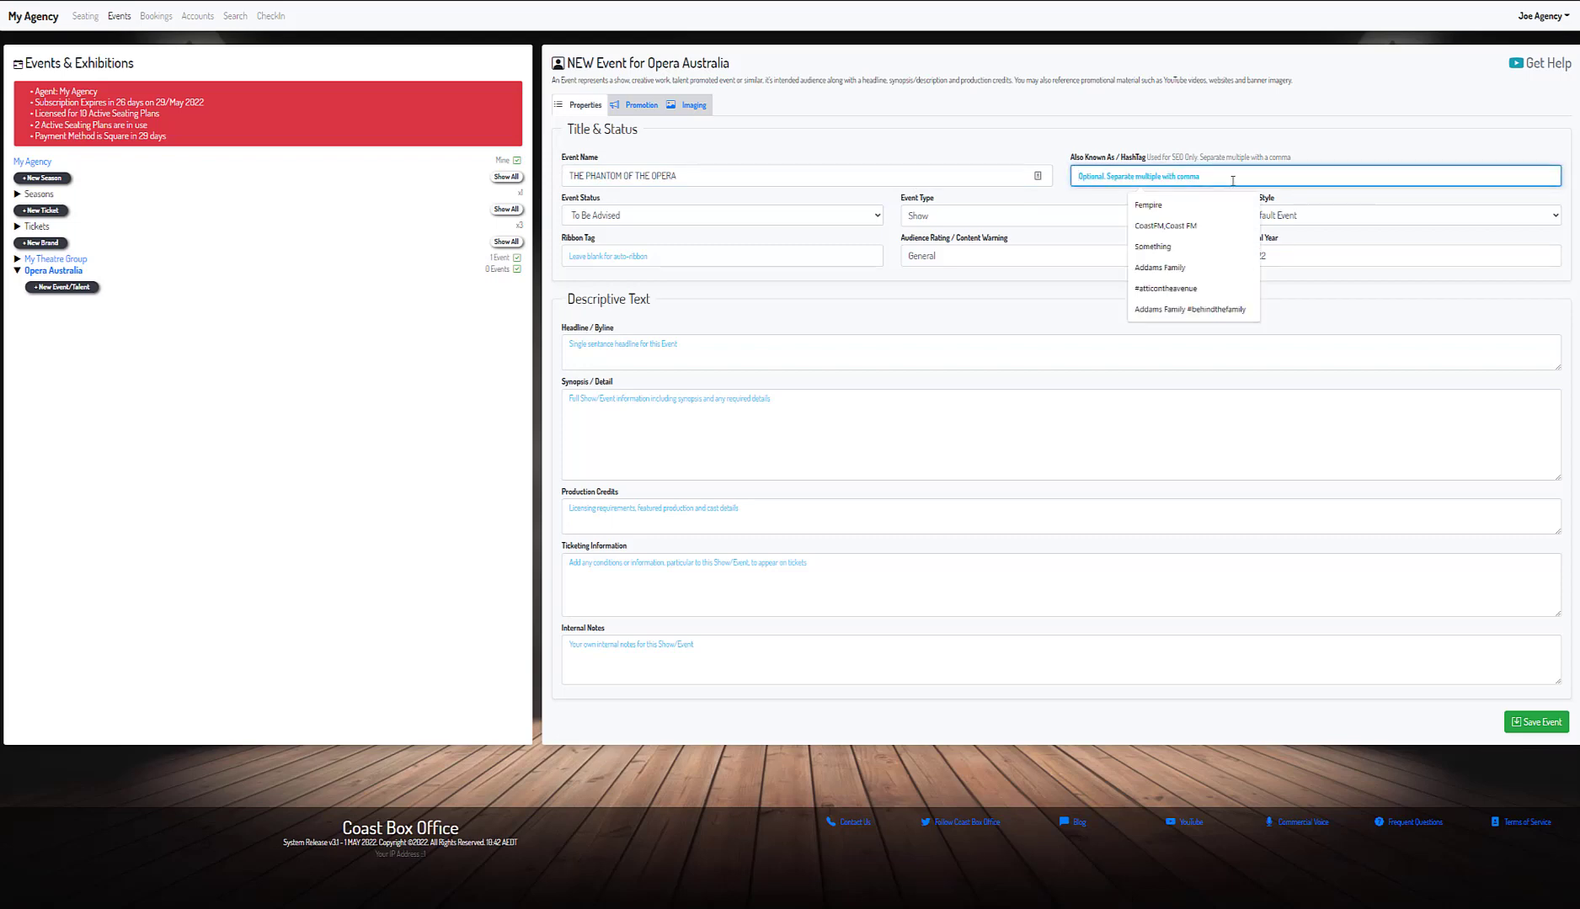
text(Phantom)
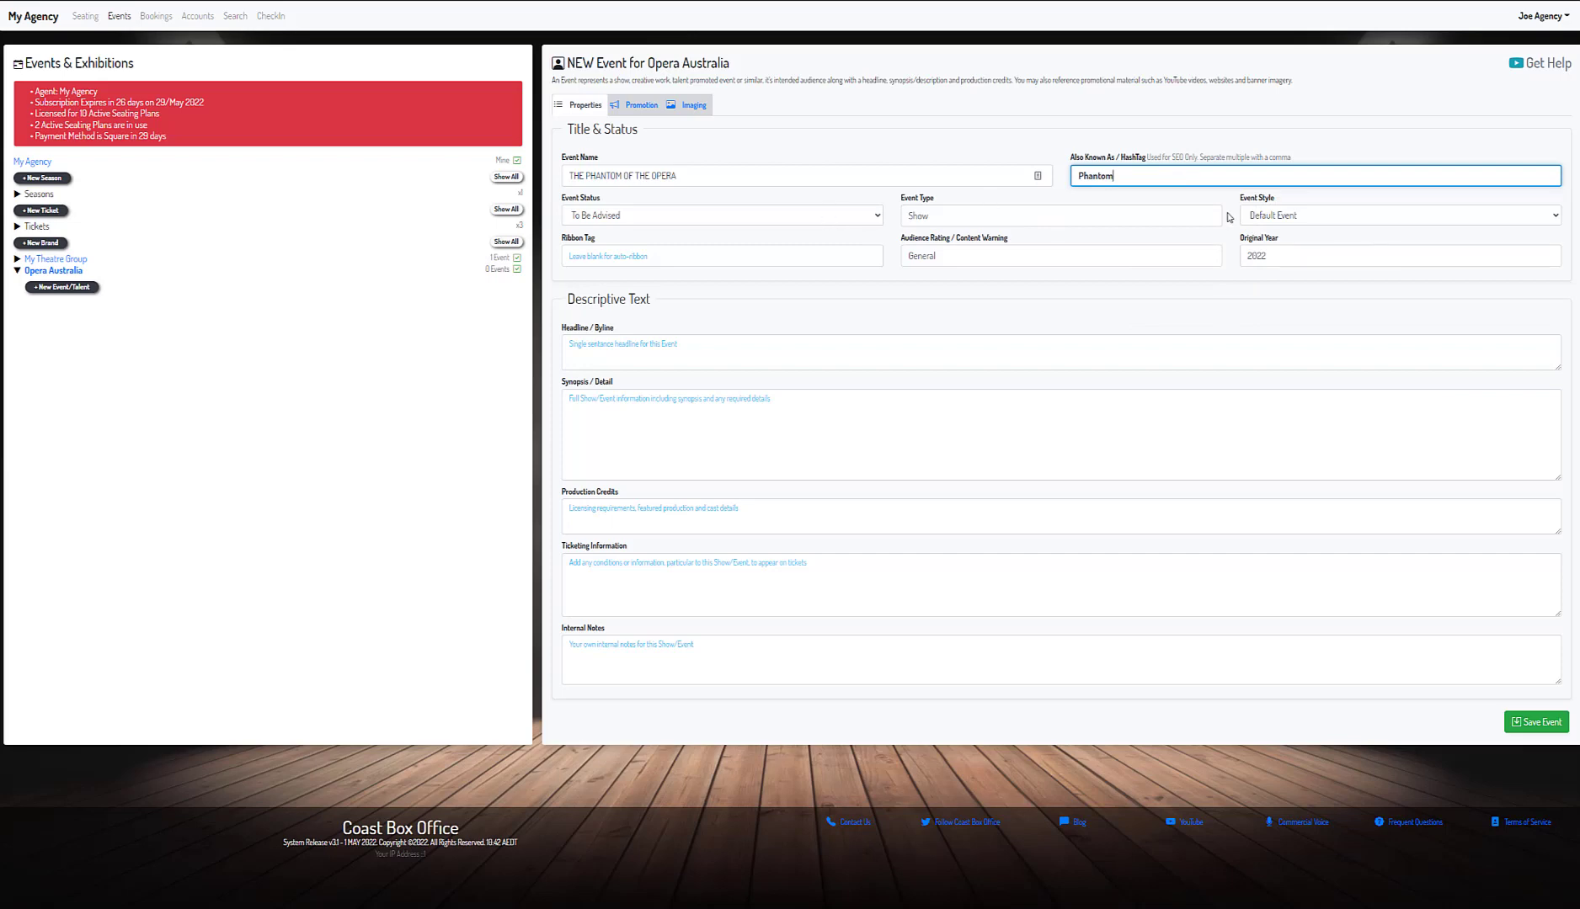
click(1268, 219)
click(1278, 257)
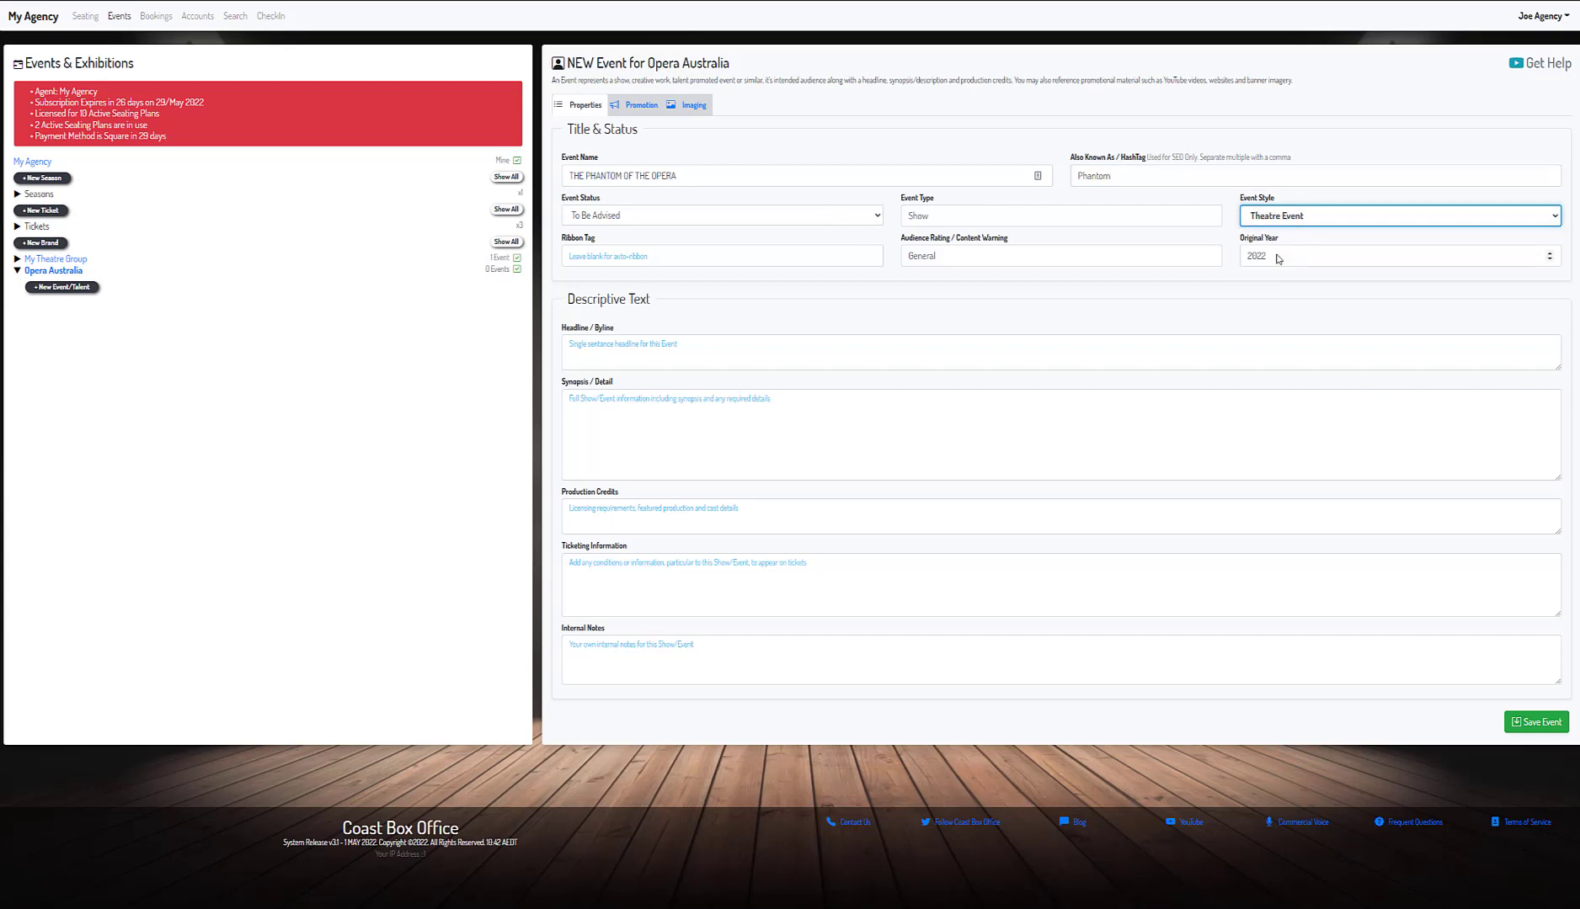
click(1278, 259)
text(1)
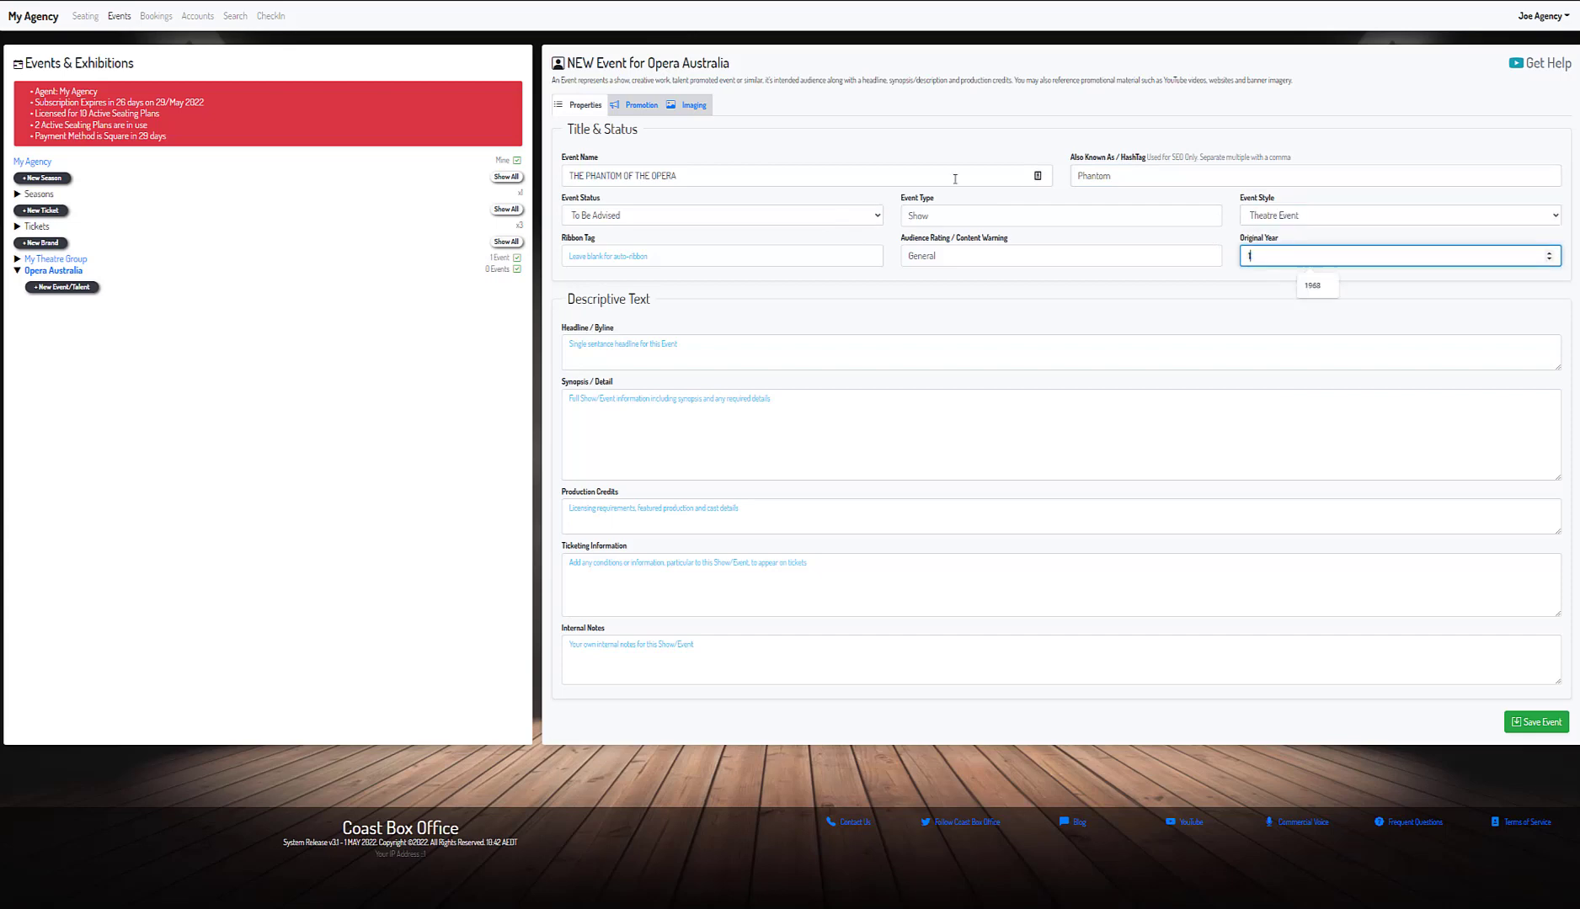
text(986)
- Set the ribbon tag to 'Sydney' and paste in the headline sentence
click(627, 249)
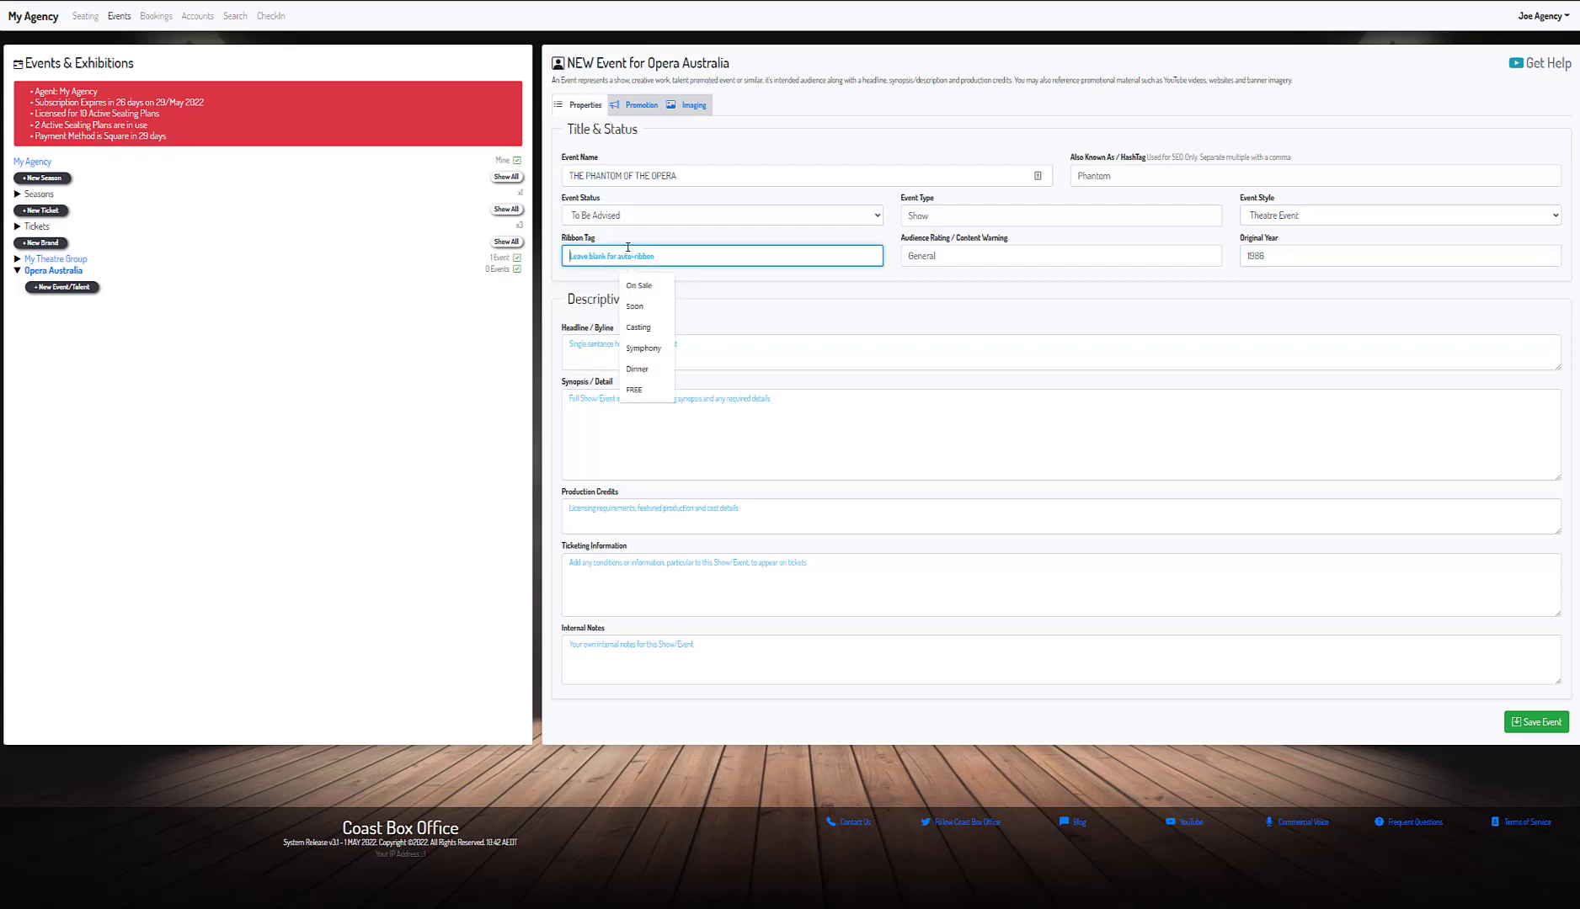
text(Synd)
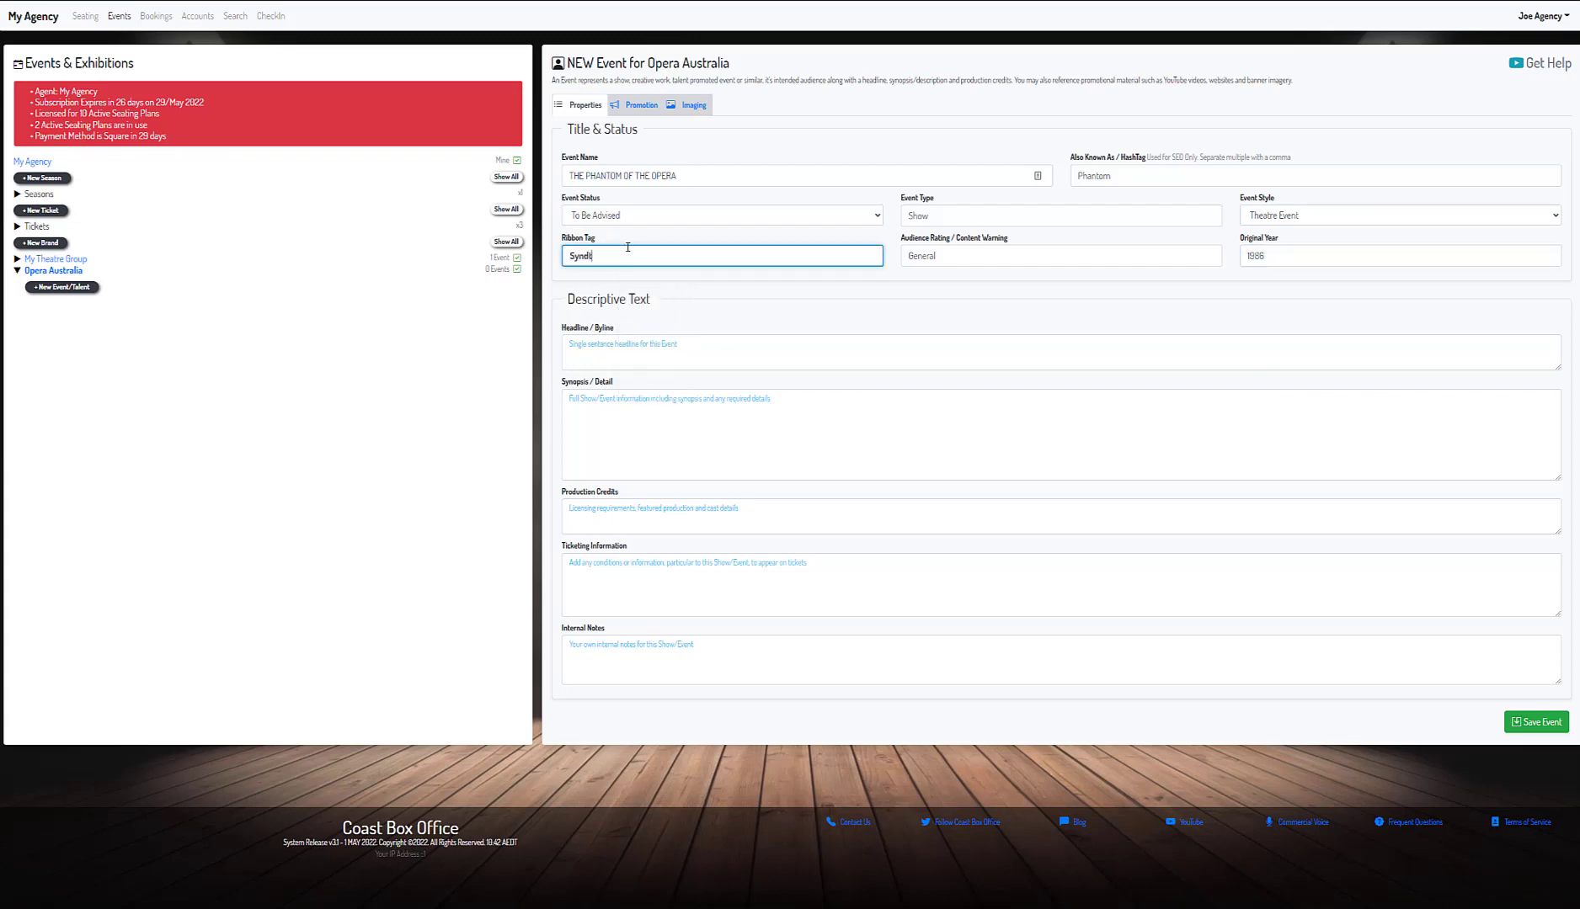
key(BackSpace)
key(BackSpace)
text(dney)
key(alt+Tab)
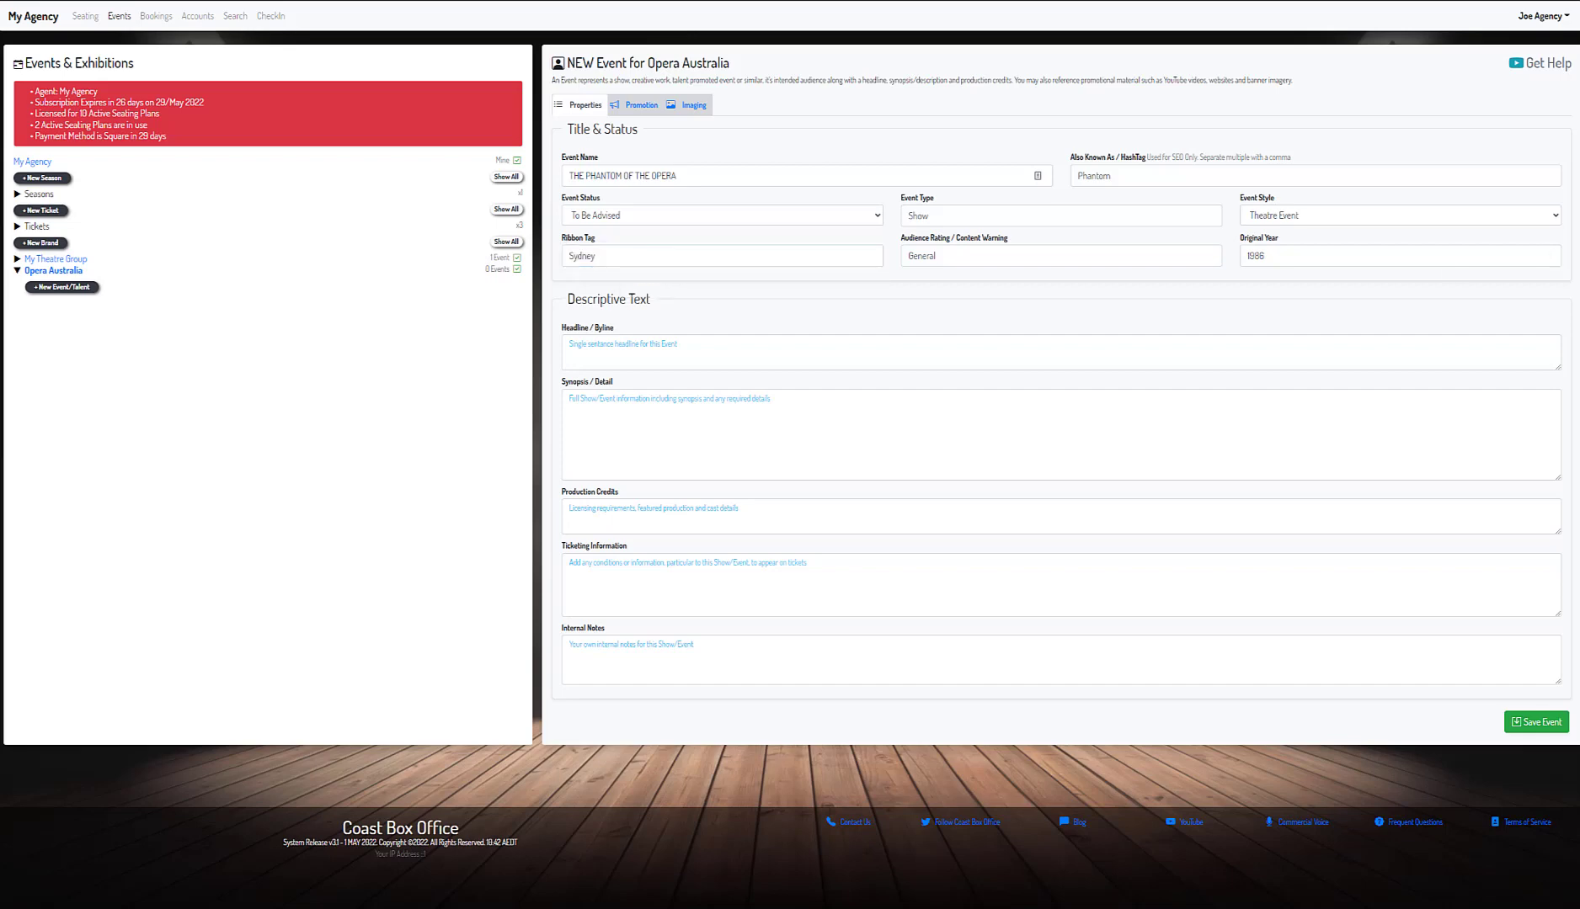
click(1092, 352)
text(Experience the phenomenon of one of the most successful musicals of all time, when Cameron Mackintosh's new production of Andrew Lloyd Webber's legendary show makes its Sydney Opera House deb)
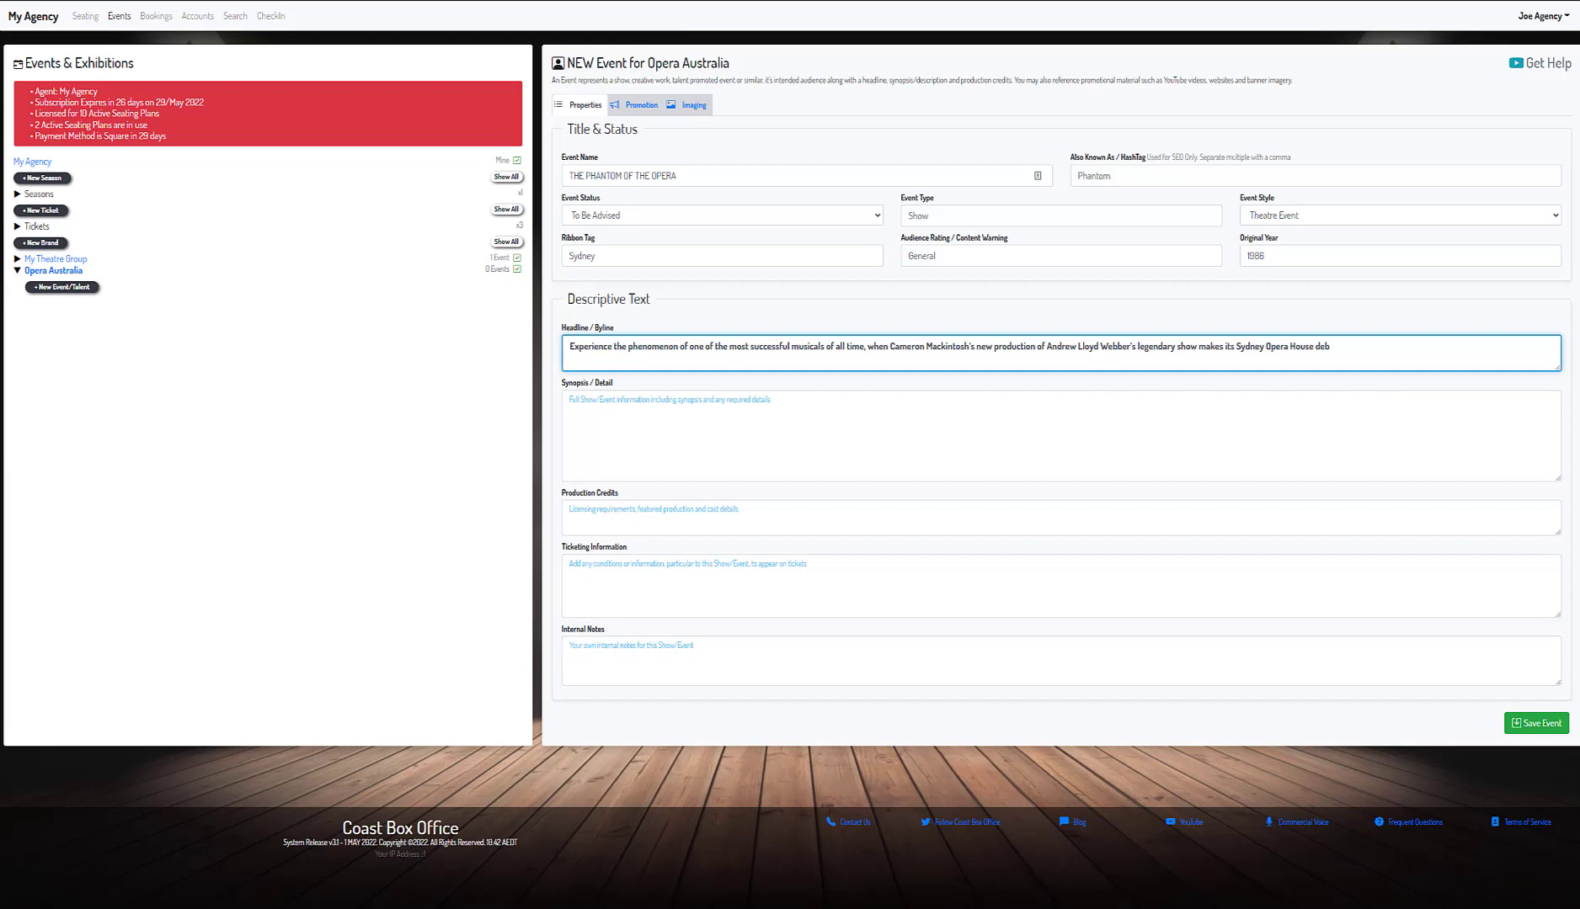
key(alt+Tab)
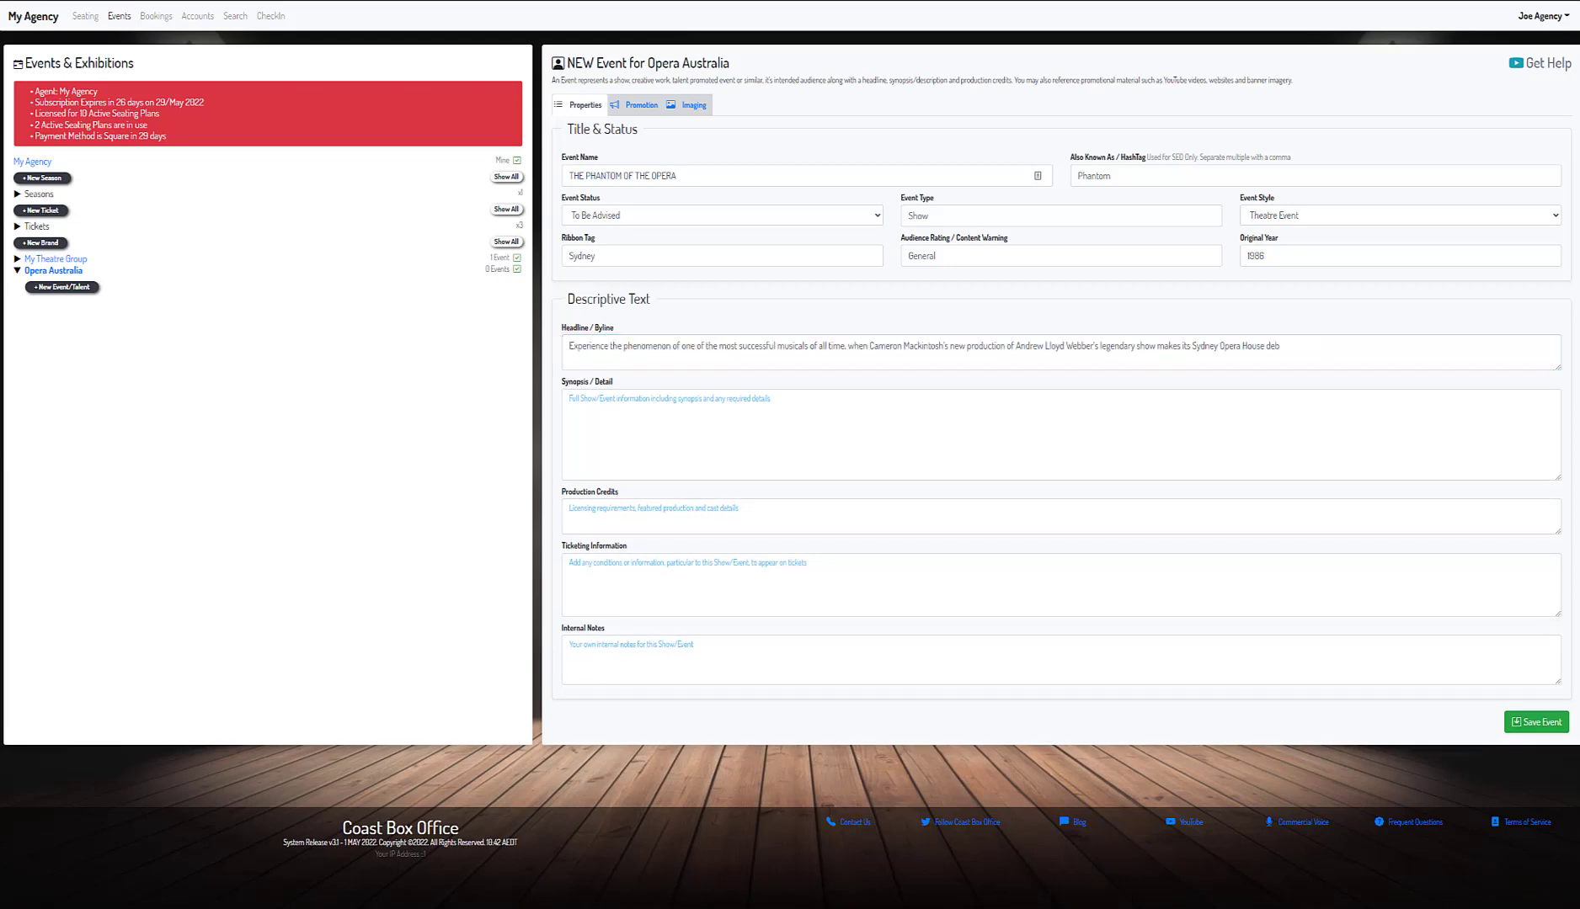
- Paste the two-paragraph synopsis and production credits, then show Promotion settings
click(1079, 416)
text(Hit after hit punctuates the thrilling score, from the stunning romance of "Music of the Night", "Think of Me" and "All I Ask of You" to the splendid "Masquerade" and brilliant title song.  Now, you can hear them all in a spectacular new production that has stunned critics across the United Kingdom and North America. It features a new direction by Laurence Connor, brand new scenic design by Paul Brown, lighting design by Tony Award®-winner Paule Constable, sound design by Mick Potter, new choreography by Scott Ambler and the original, Tony Award®-winning costume design by Maria Björnson)
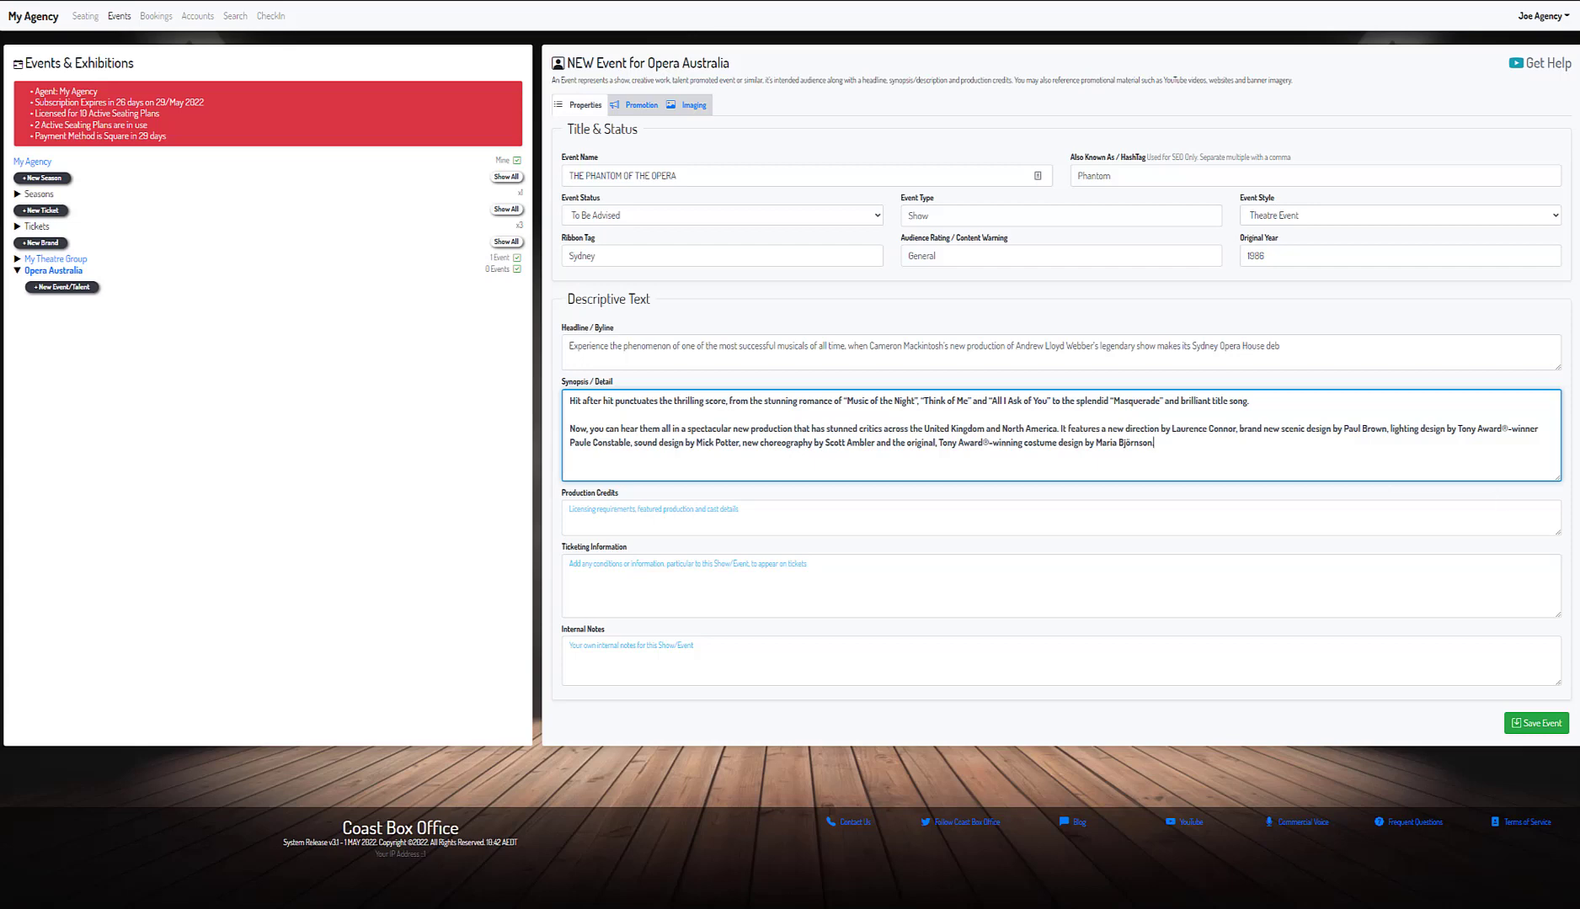
key(alt+Tab)
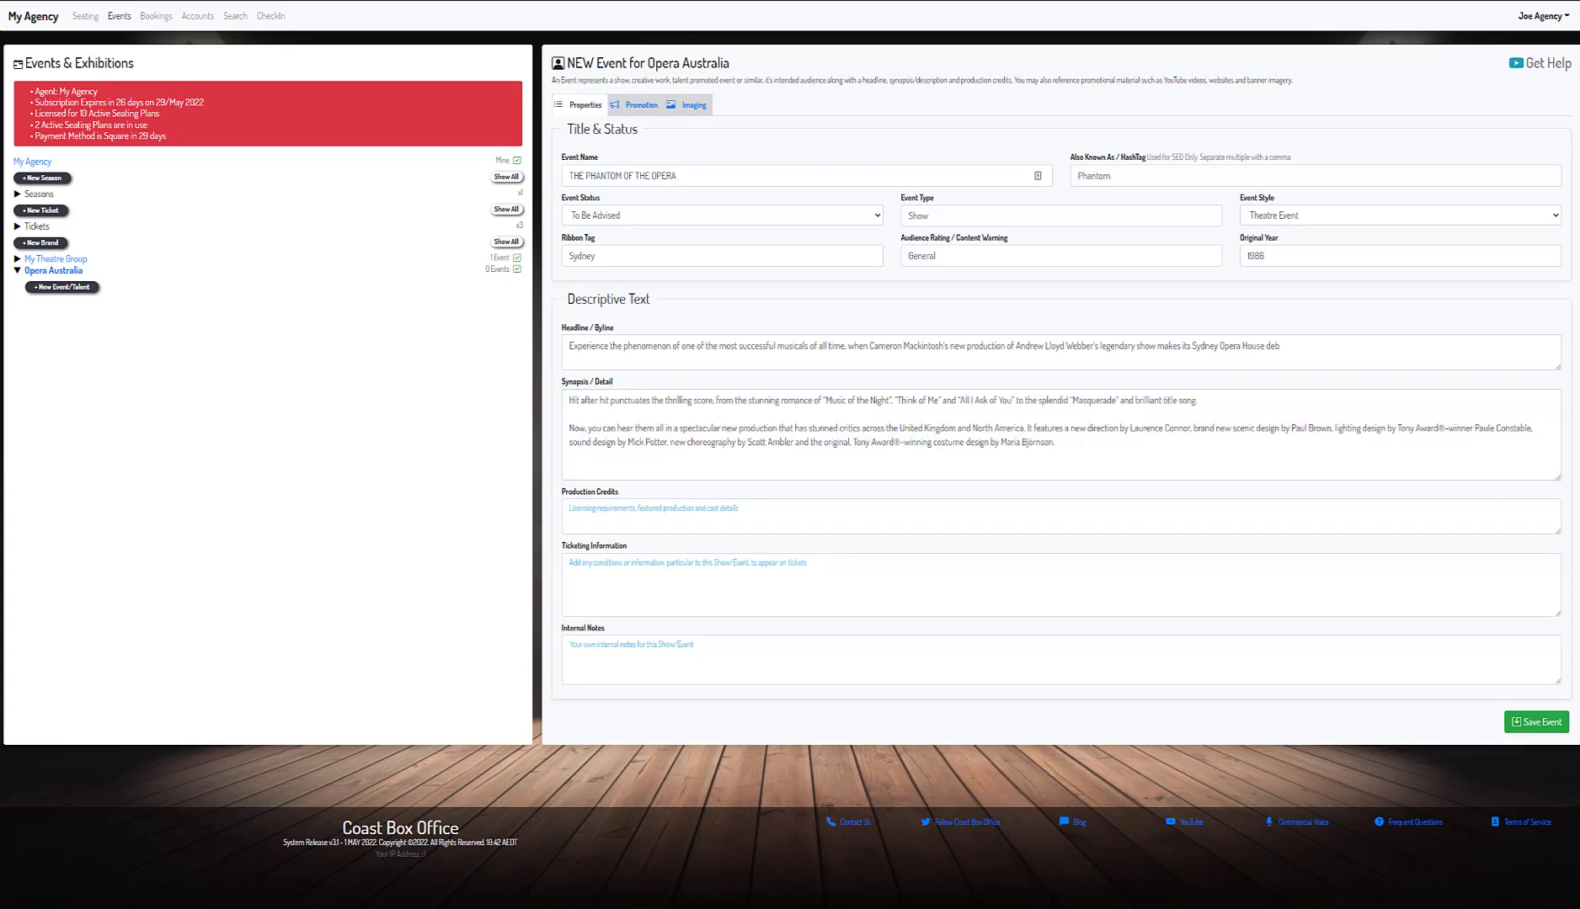
click(903, 520)
text(from August 2022)
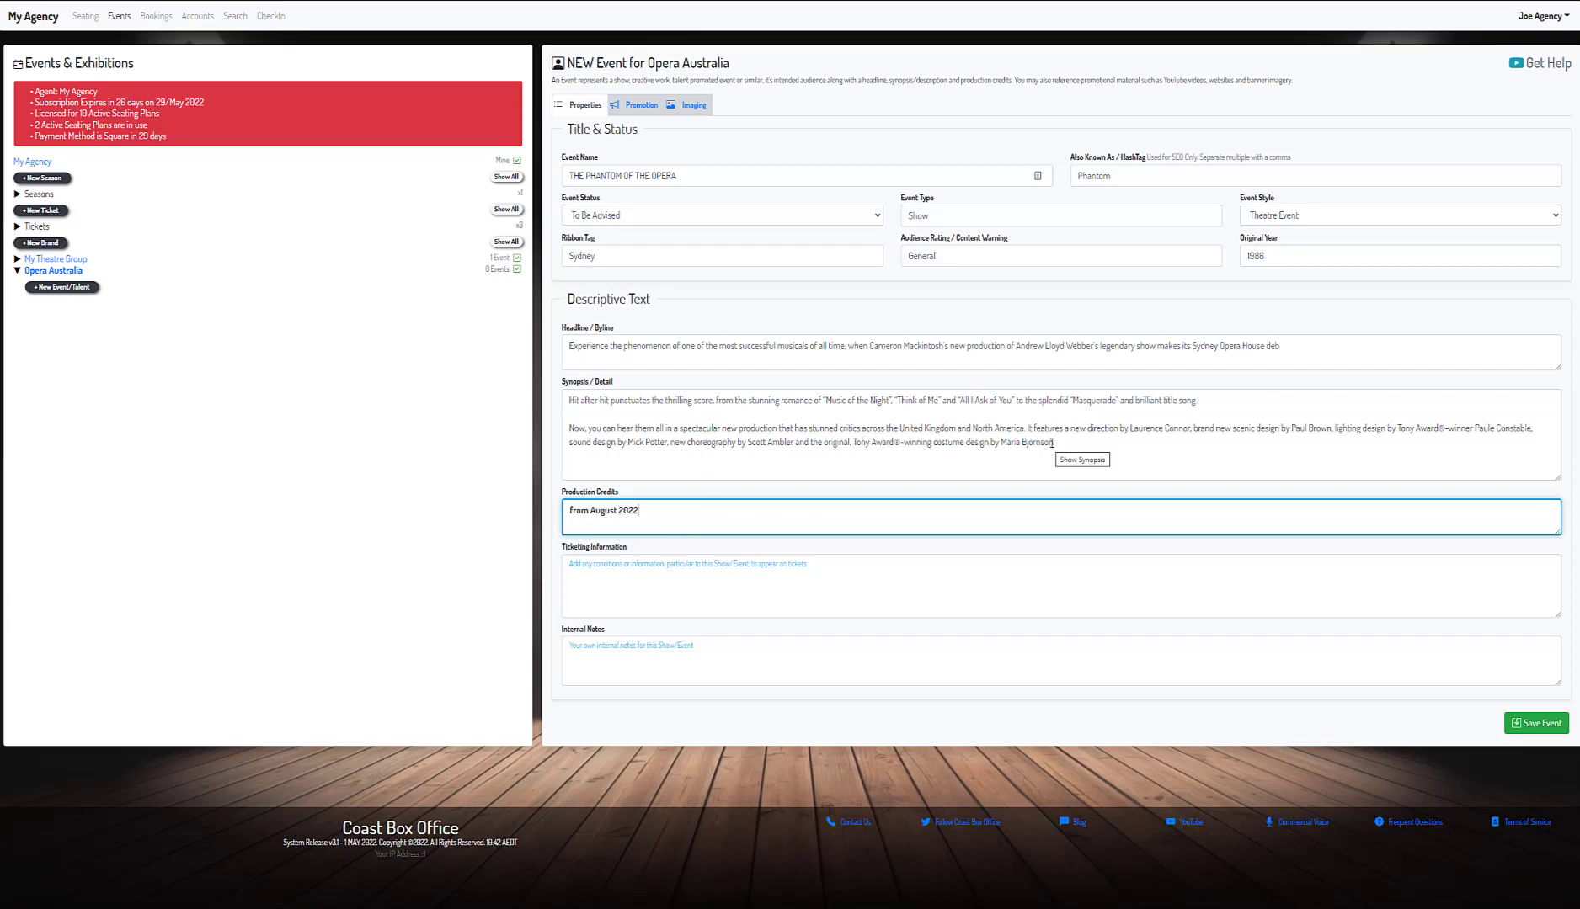
drag(1051, 442, 1017, 444)
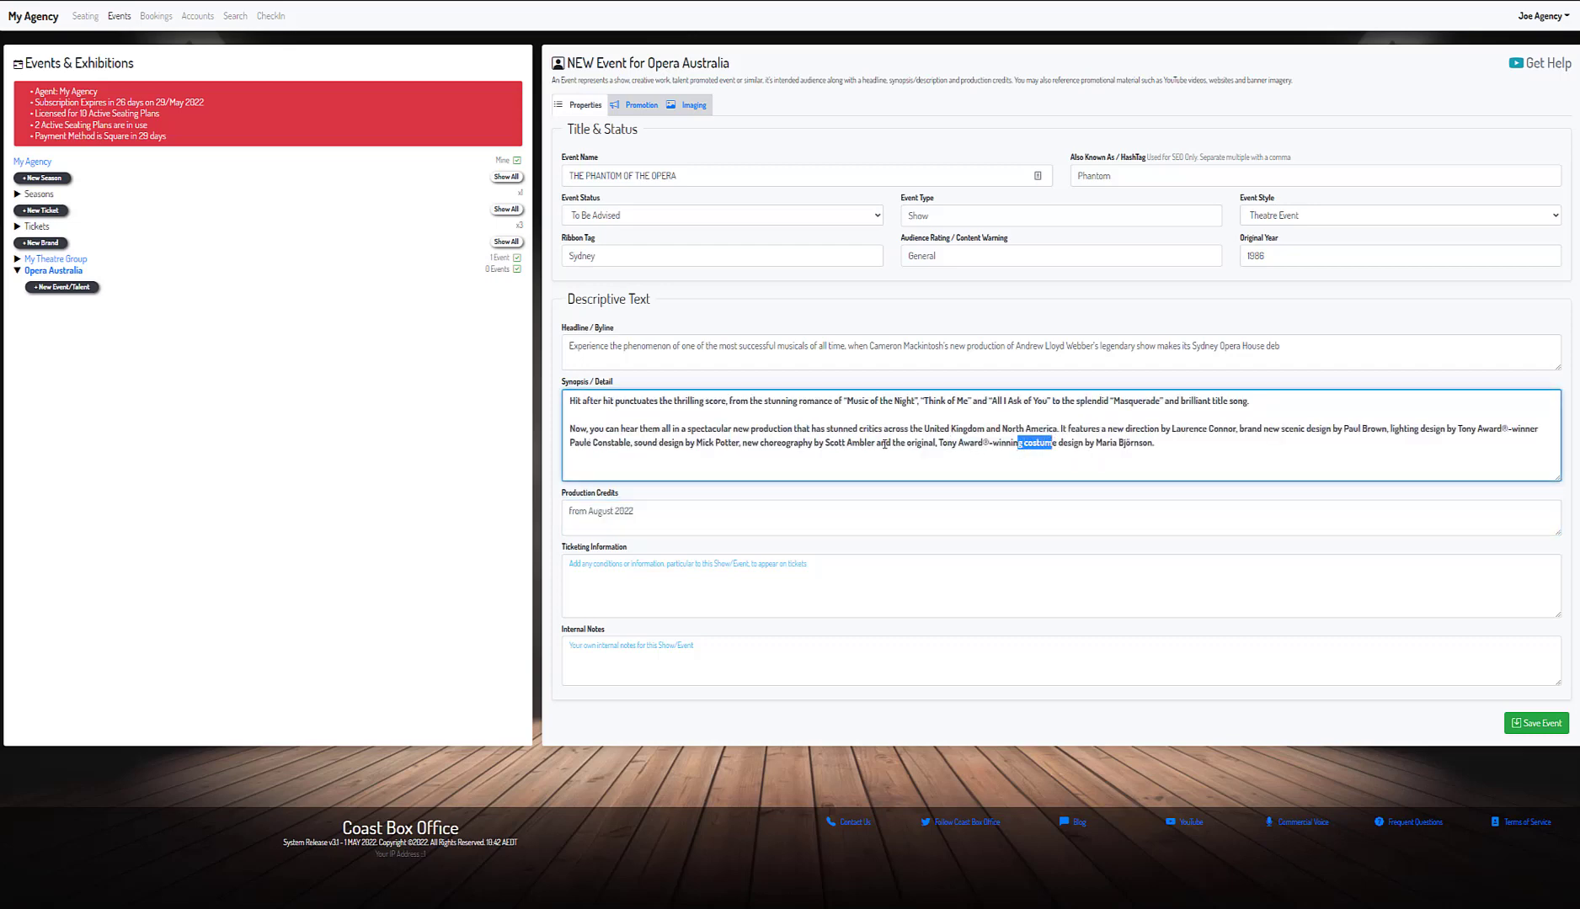
click(837, 459)
click(640, 105)
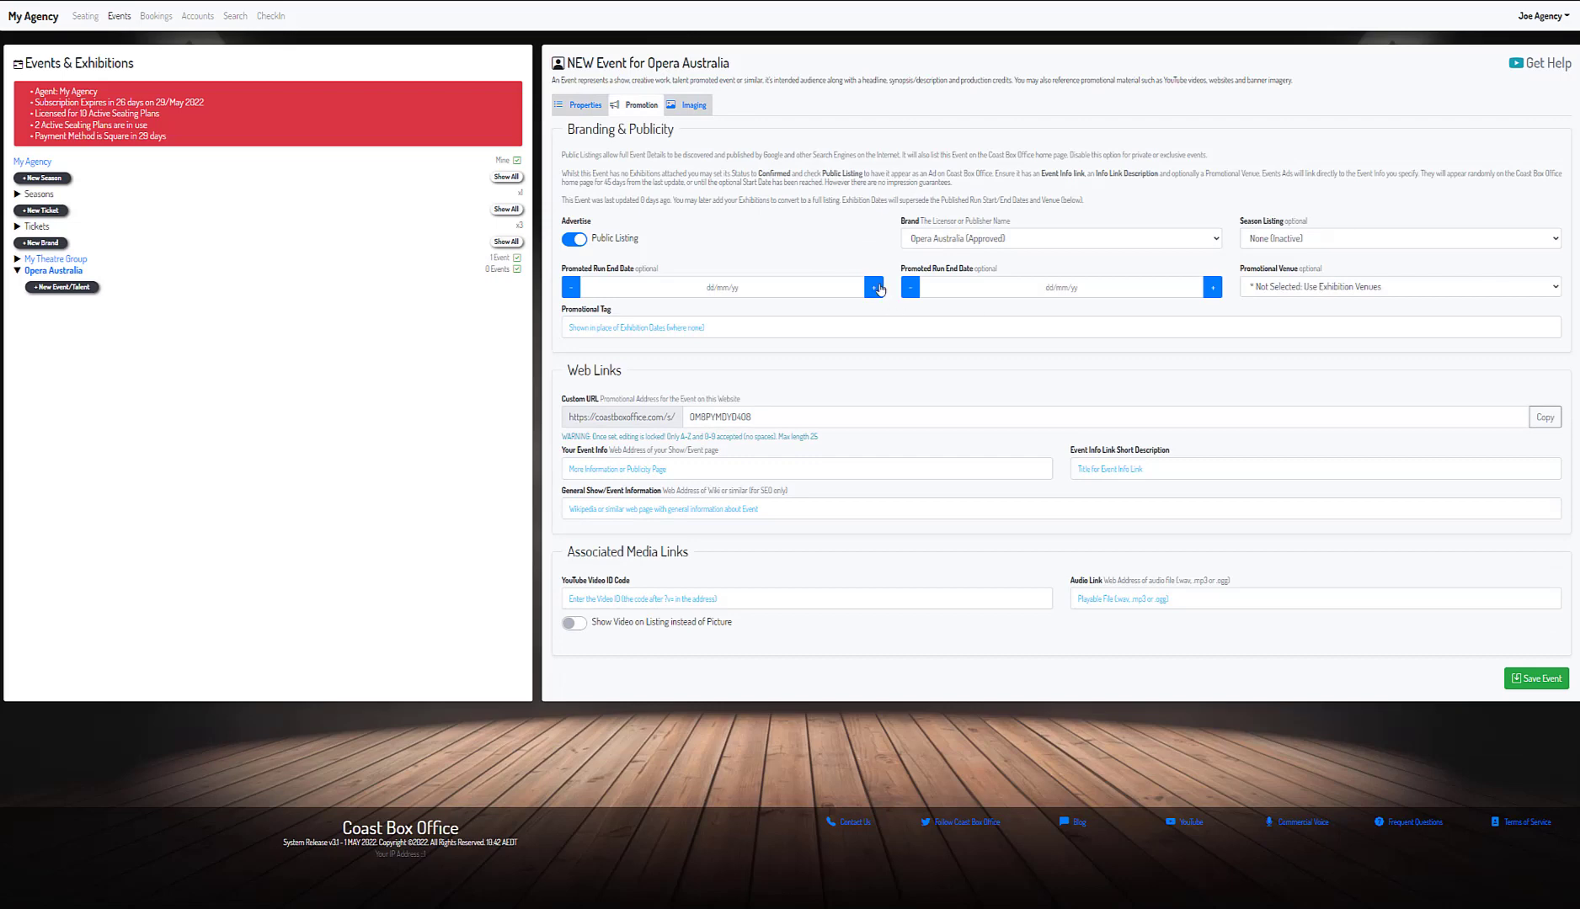
- Promote the event from 19/08/2022 to 16/10/2022 at Joan Sutherland Theatre
click(825, 290)
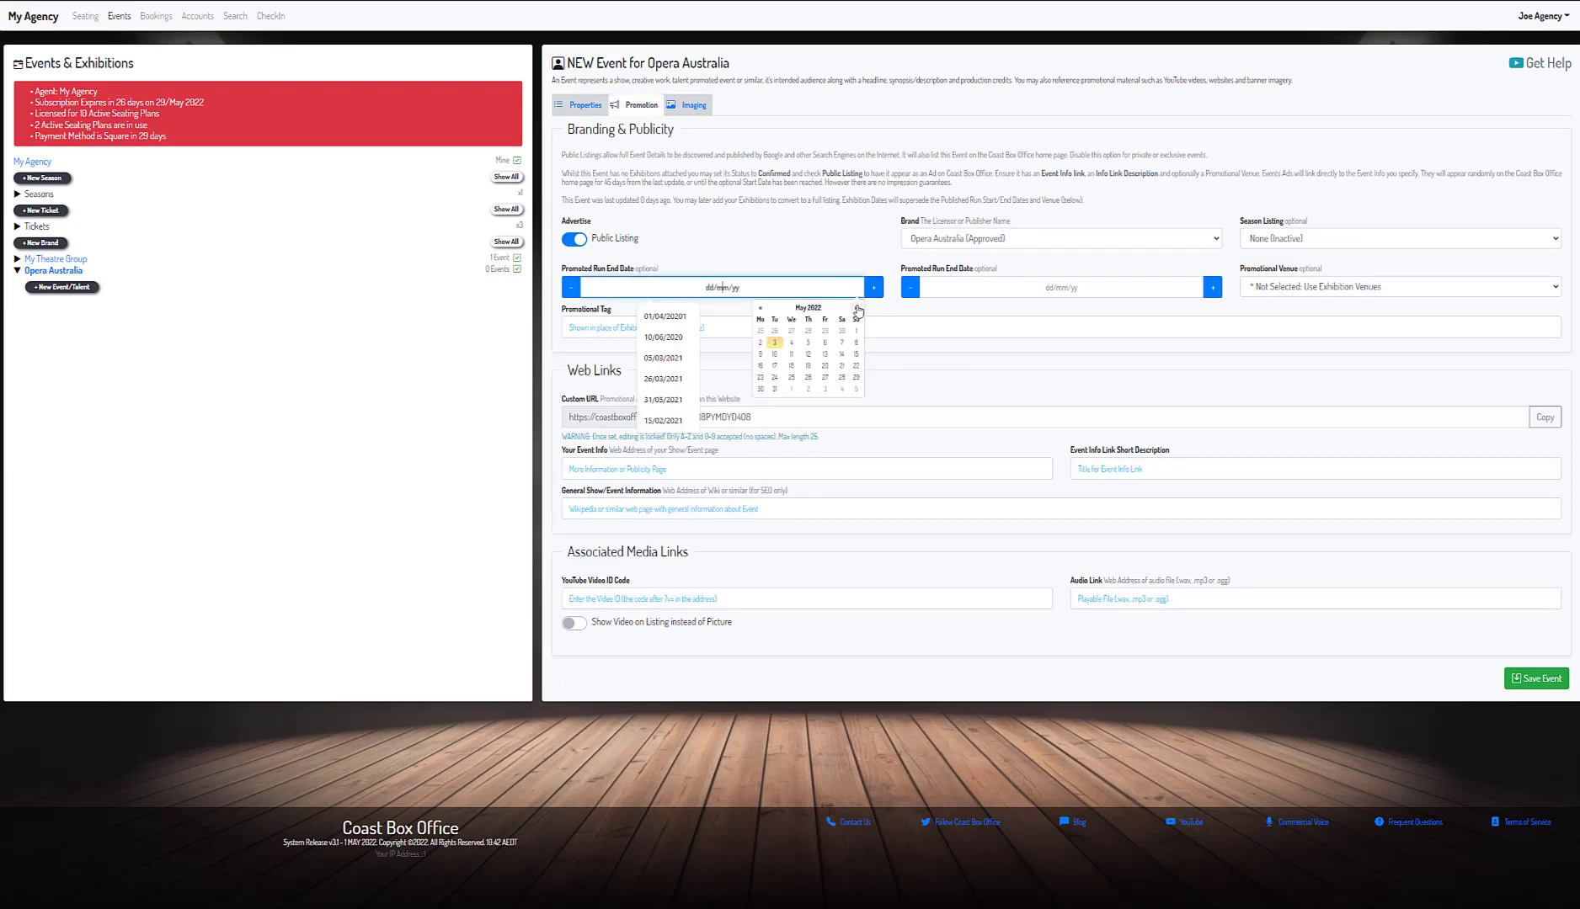
click(855, 308)
click(856, 308)
click(857, 309)
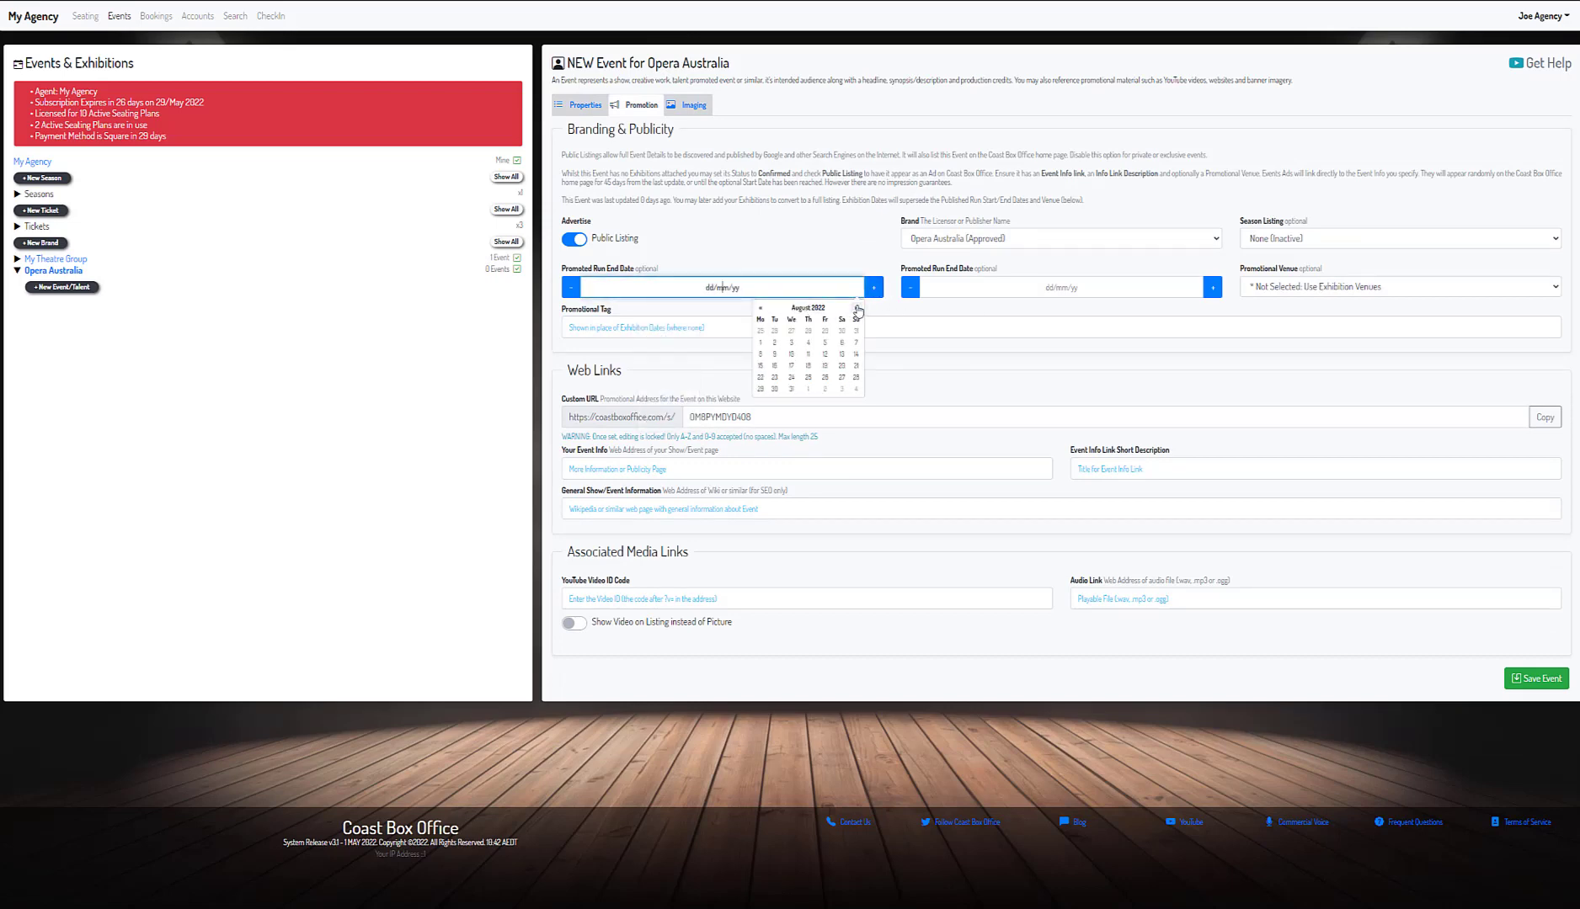
click(826, 365)
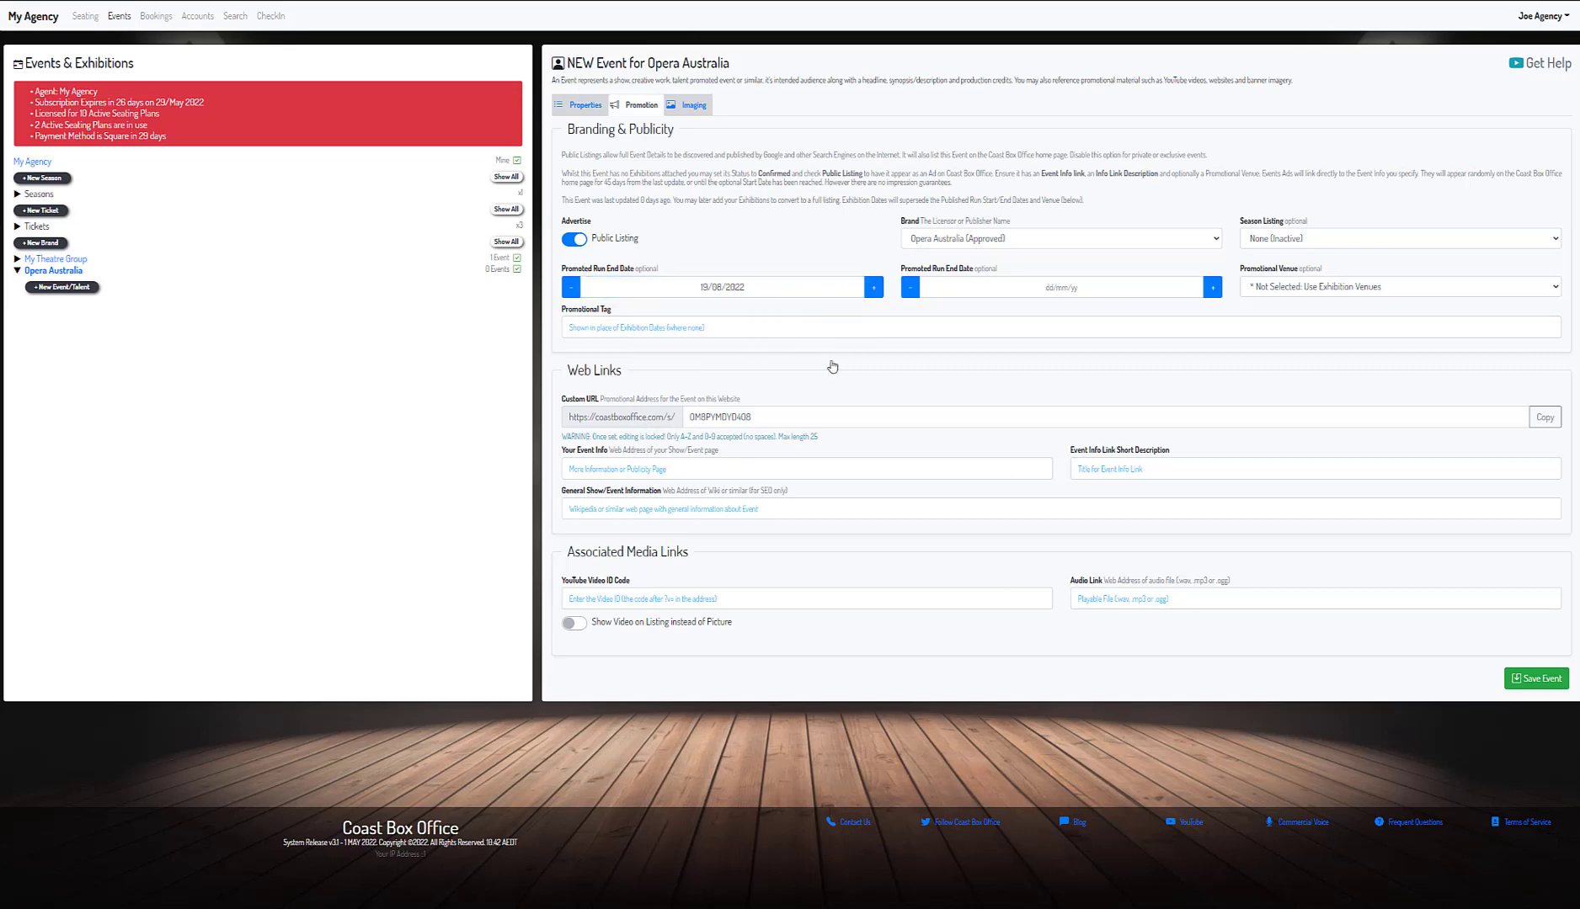
click(1073, 288)
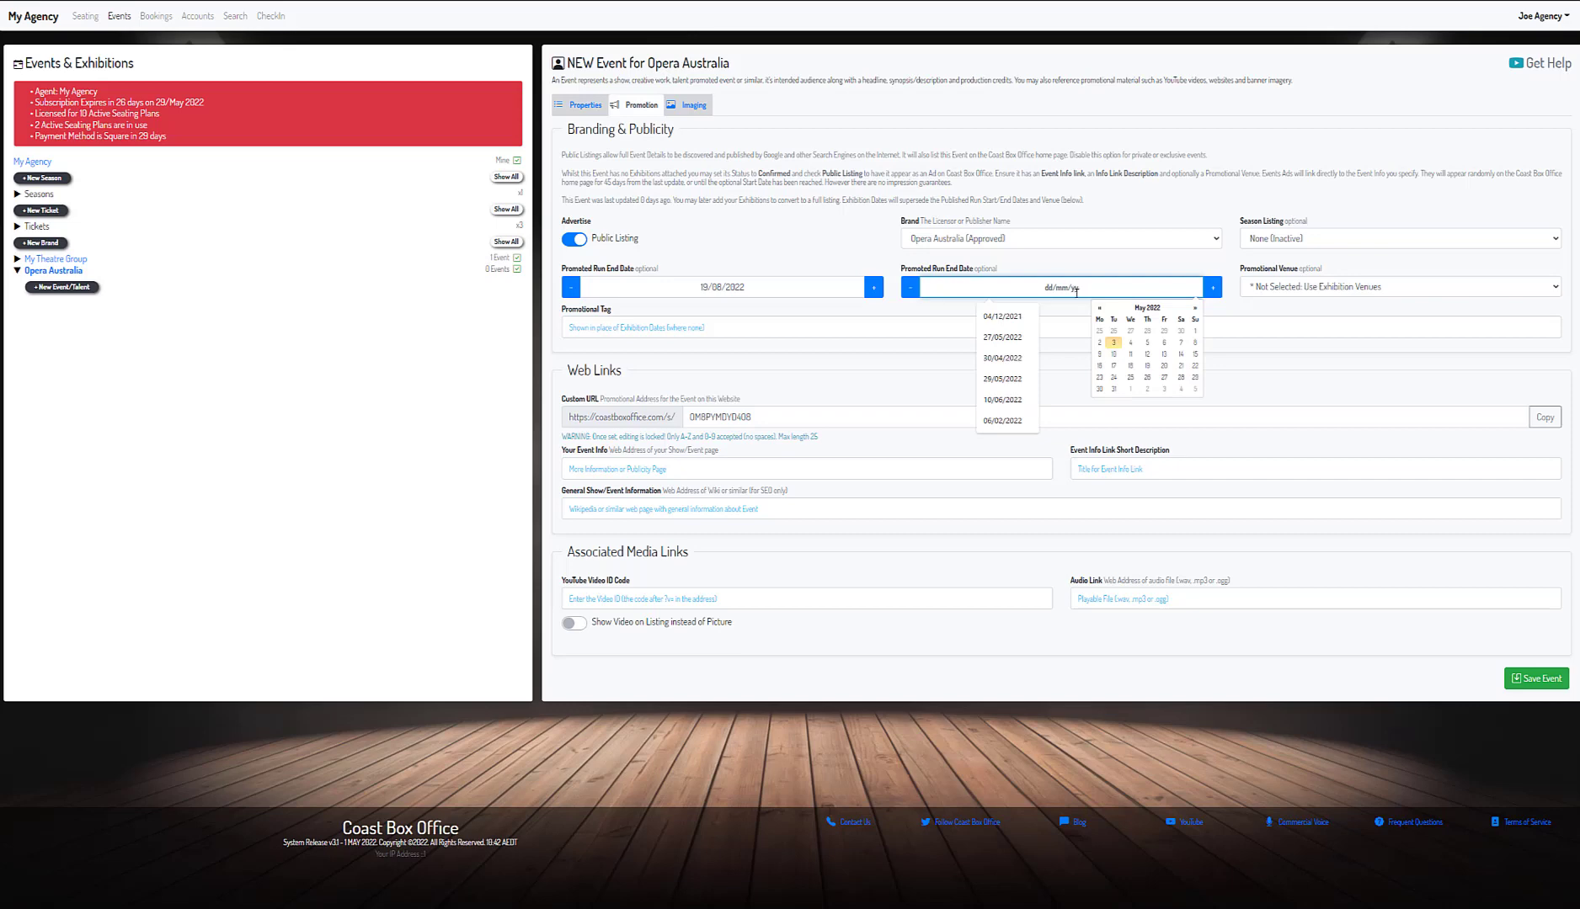
click(1194, 309)
click(1194, 309)
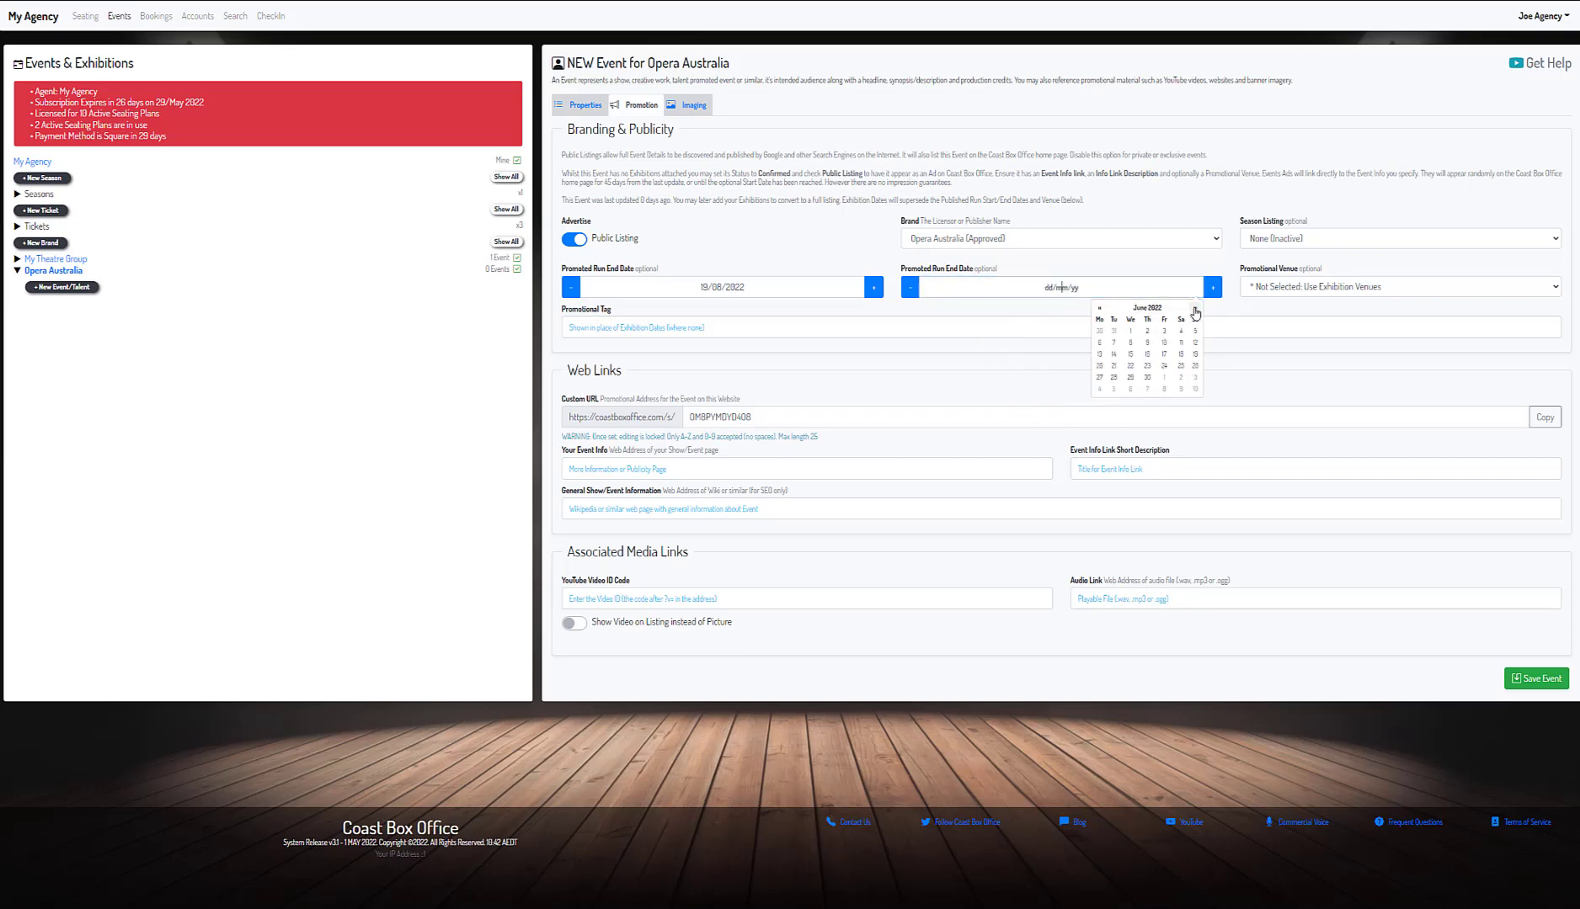
click(1195, 310)
click(1195, 310)
click(1194, 309)
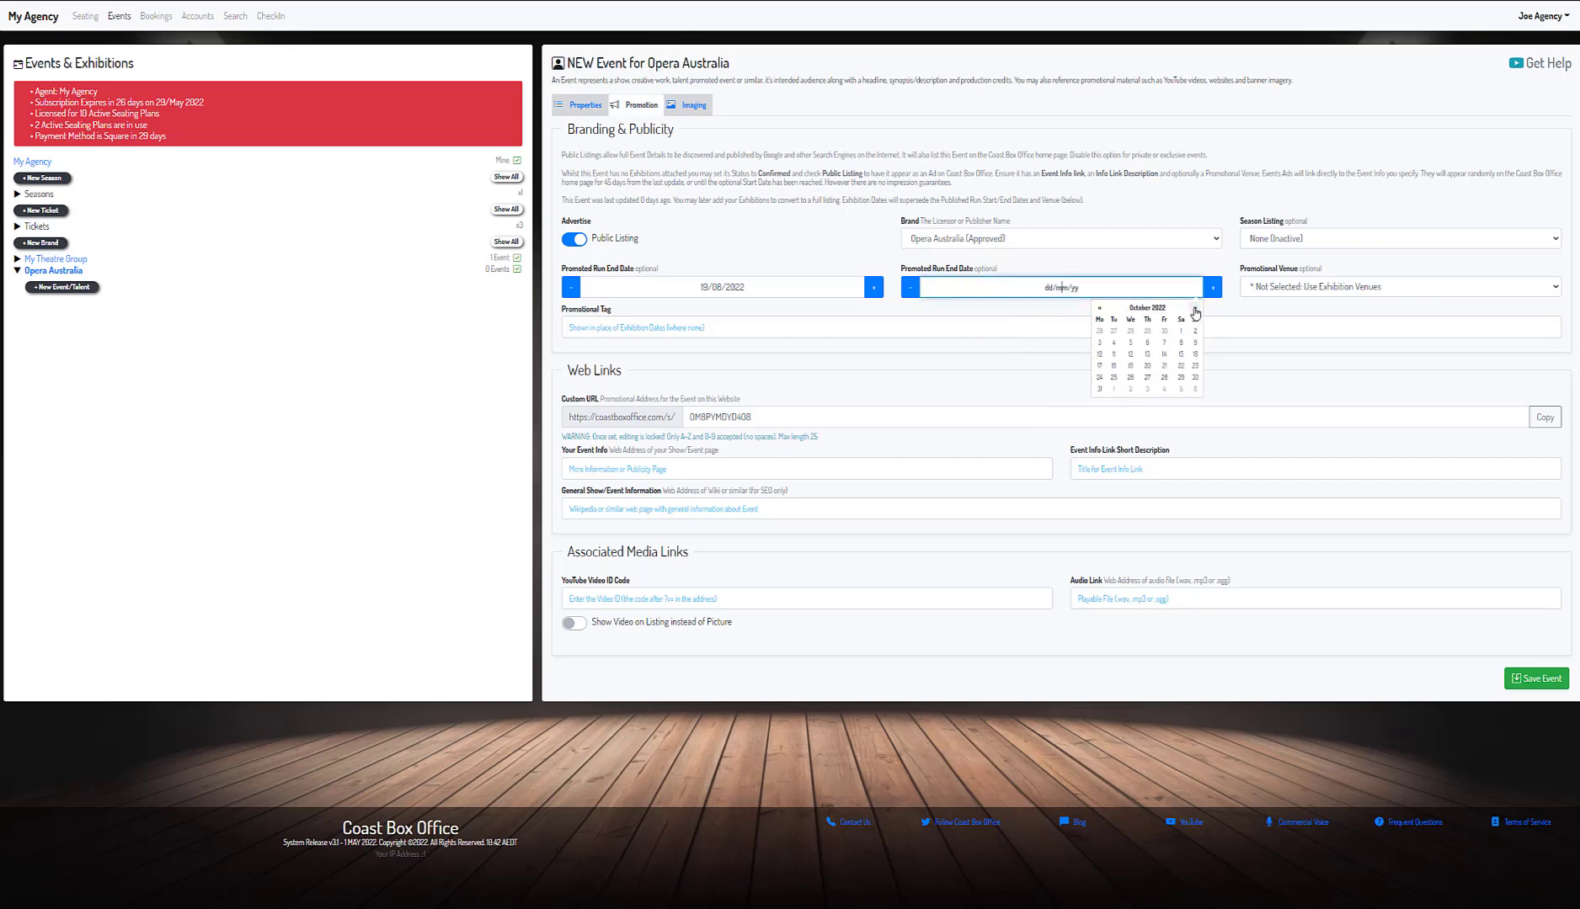
click(1193, 354)
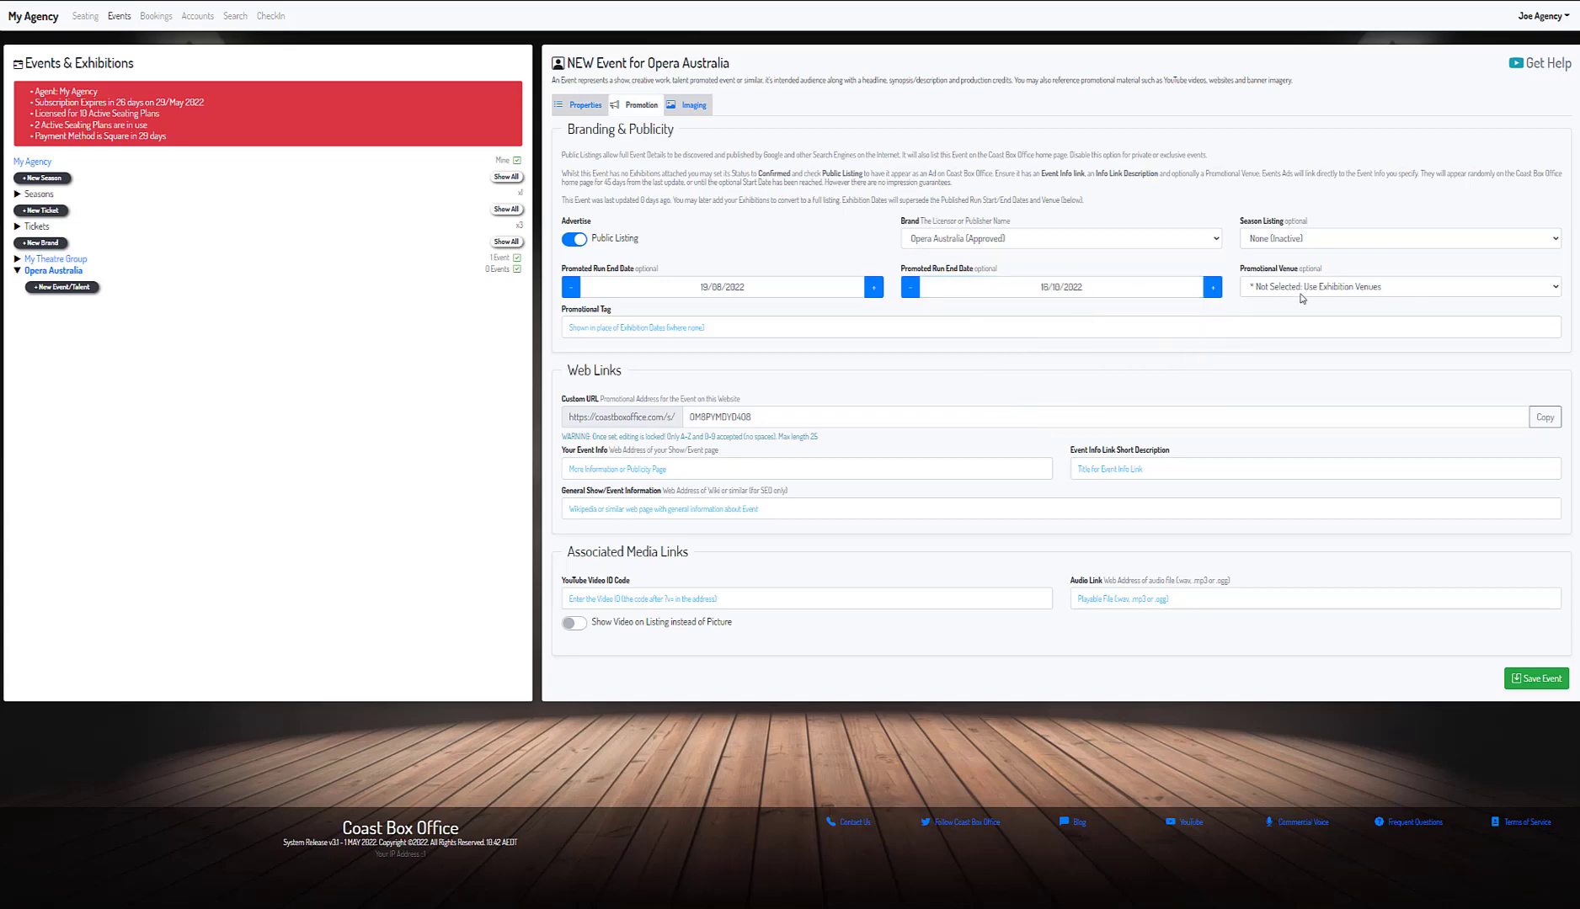
click(1303, 298)
click(1304, 317)
- Add the opera.org.au link labelled BOOK TICKETS HERE and the Wikipedia info address
click(723, 468)
text(https://opera.org.au/productions/the-phantom-of-the-opera-sydney/)
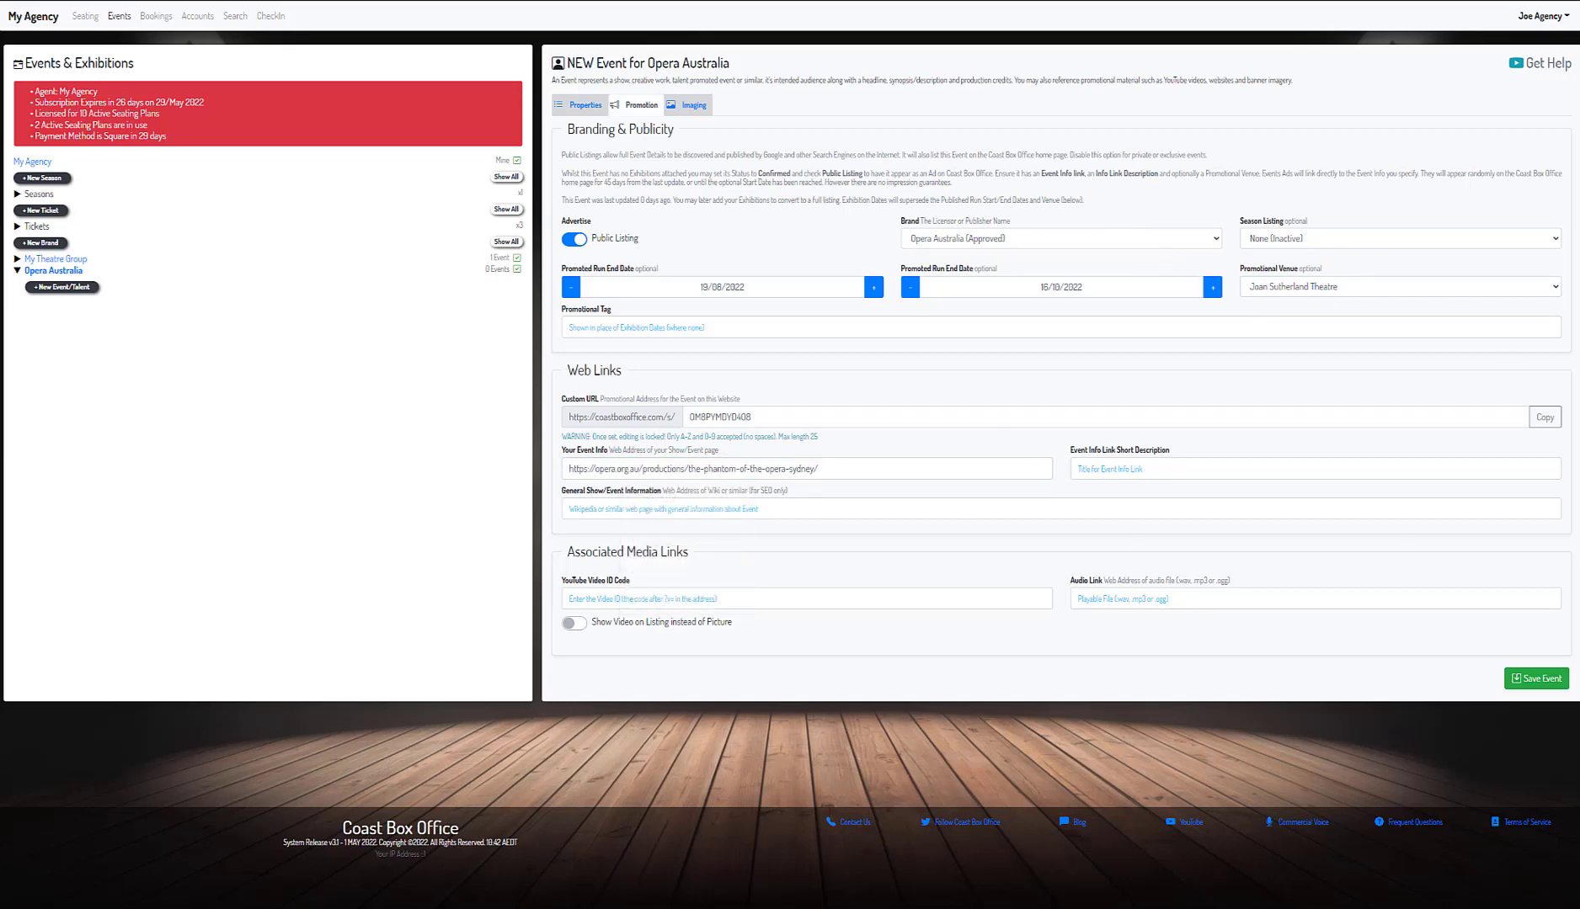
click(1120, 463)
key(Down)
key(Down)
key(Return)
click(709, 508)
text(https://en.wikipedia.org/wiki/The_Phantom_of_the_Opera_(1986_musical))
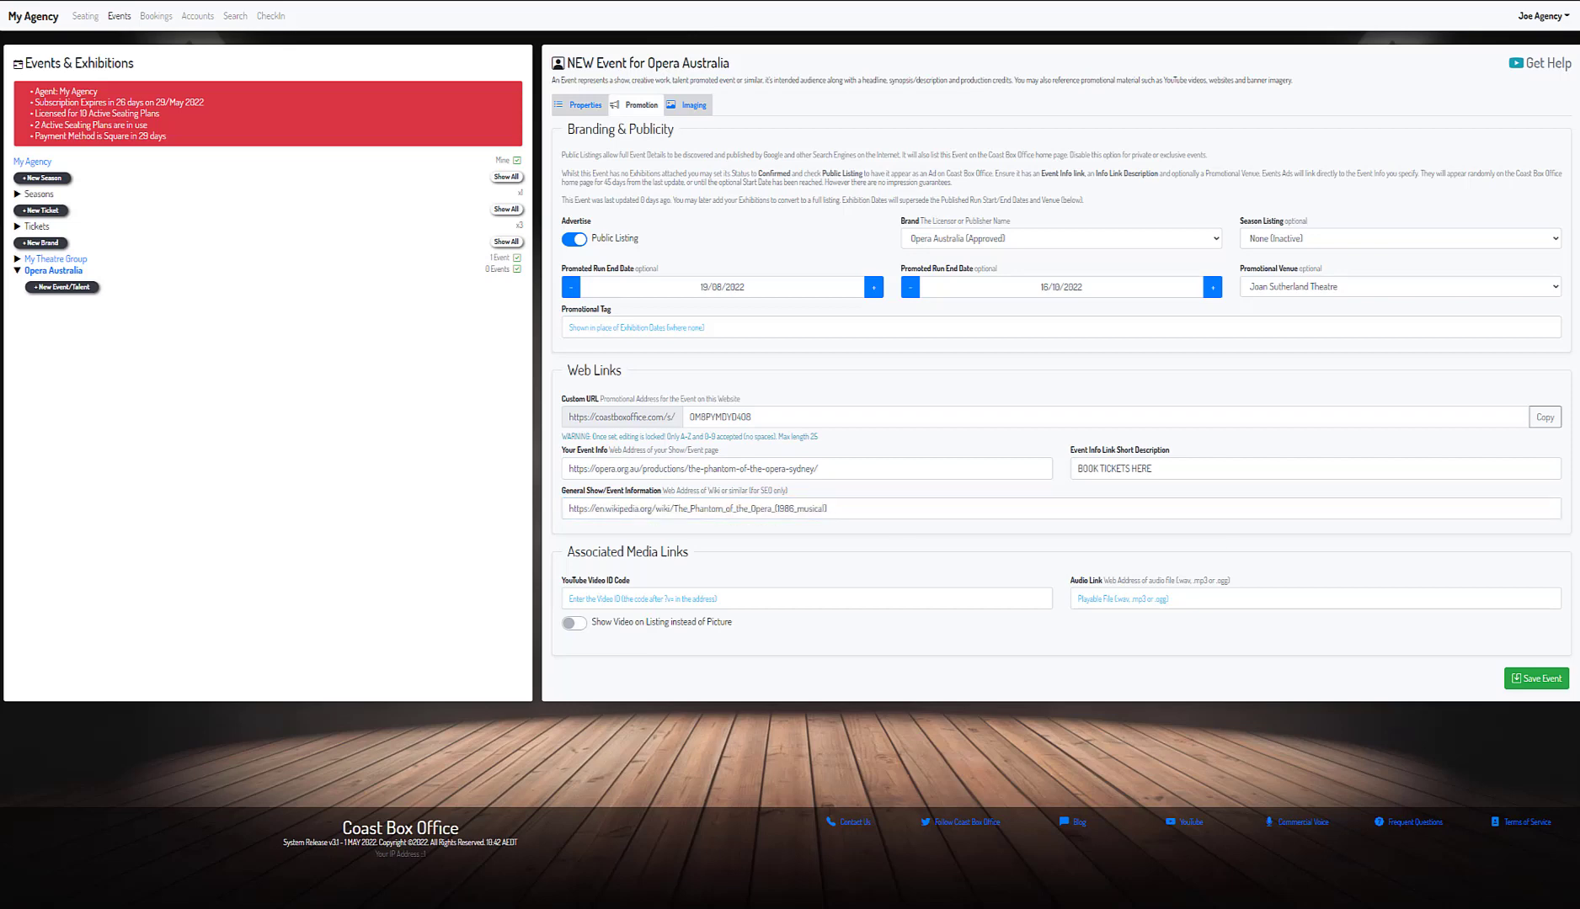
- Paste the trailer's YouTube video ID 8VhiLZDEPdg, then show Imaging
click(847, 594)
text(8VhiLZDEPdg)
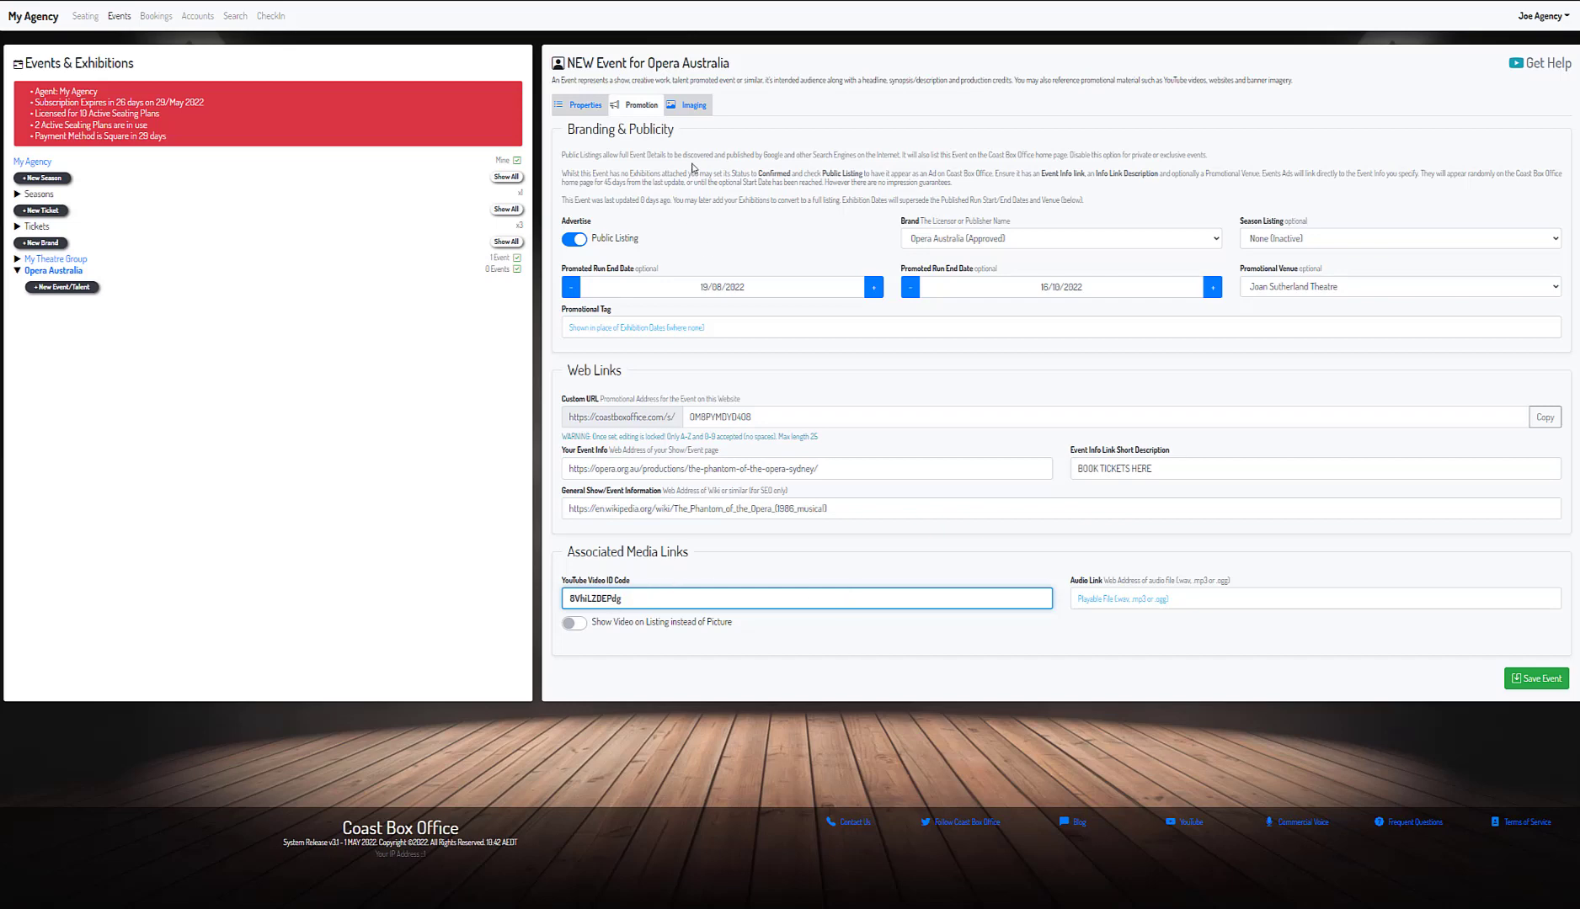
click(705, 111)
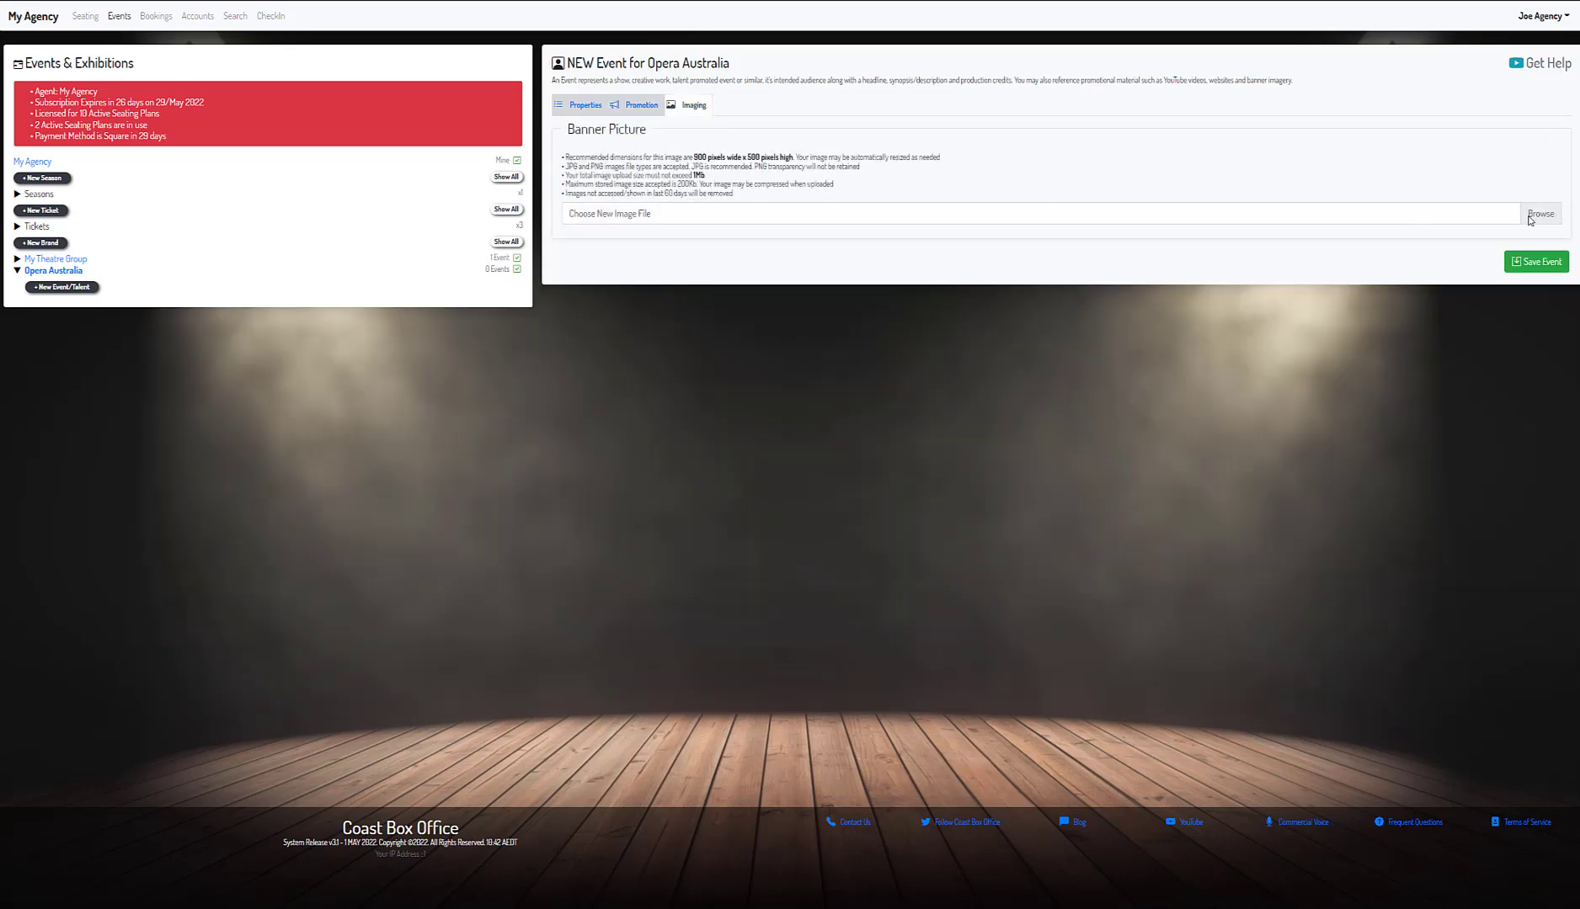
- Set Phantom-1.jpg as the event banner, save the event, and reopen it for editing
click(1530, 216)
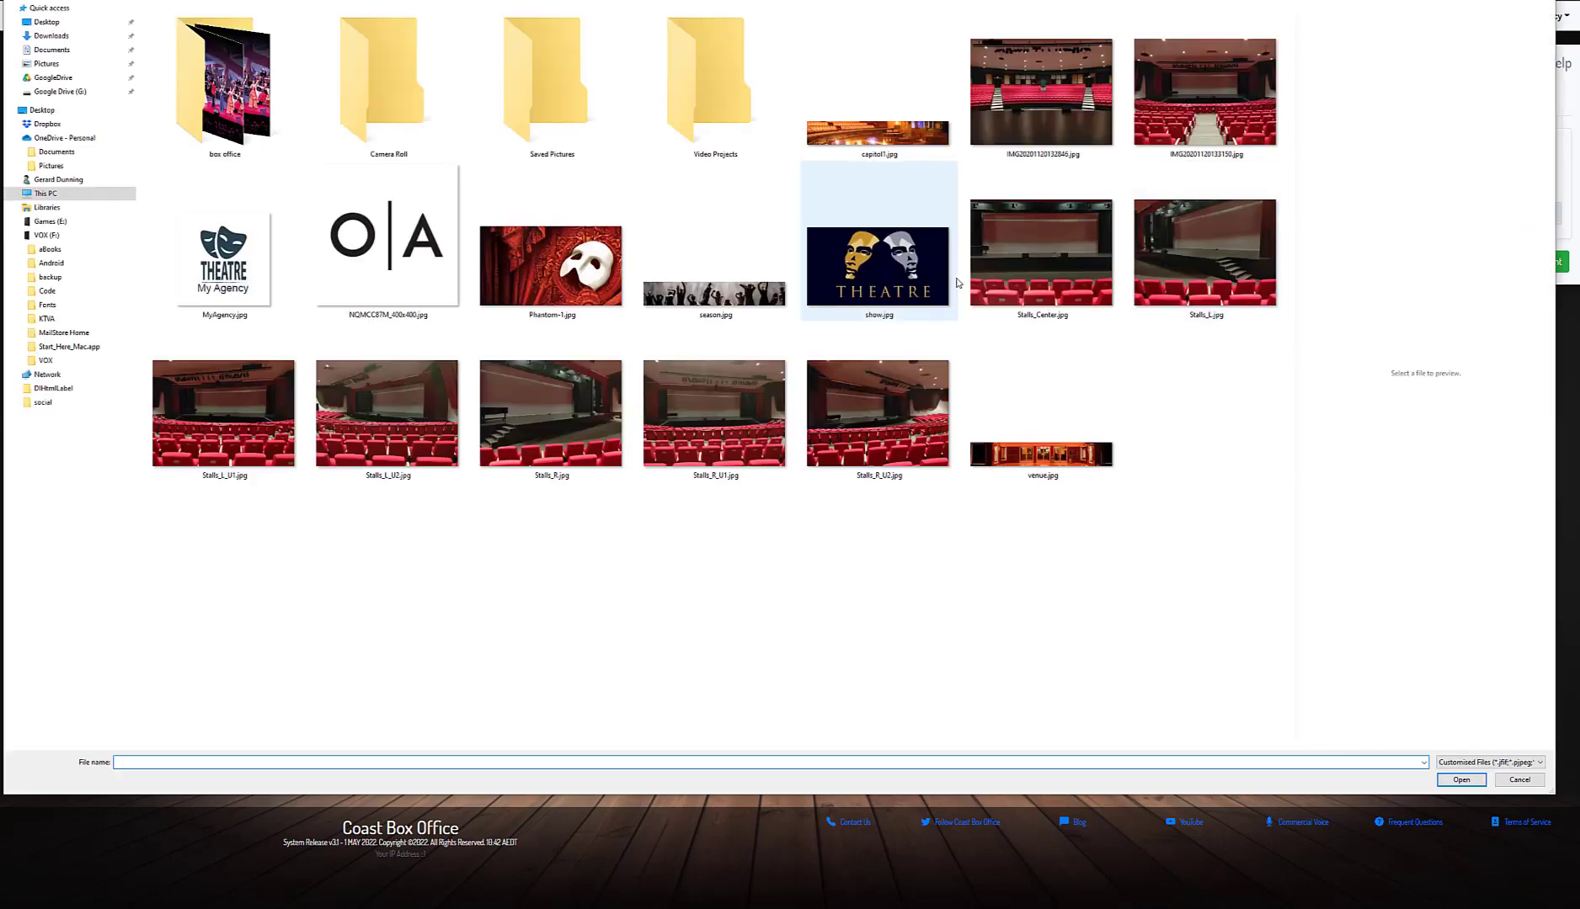
click(551, 266)
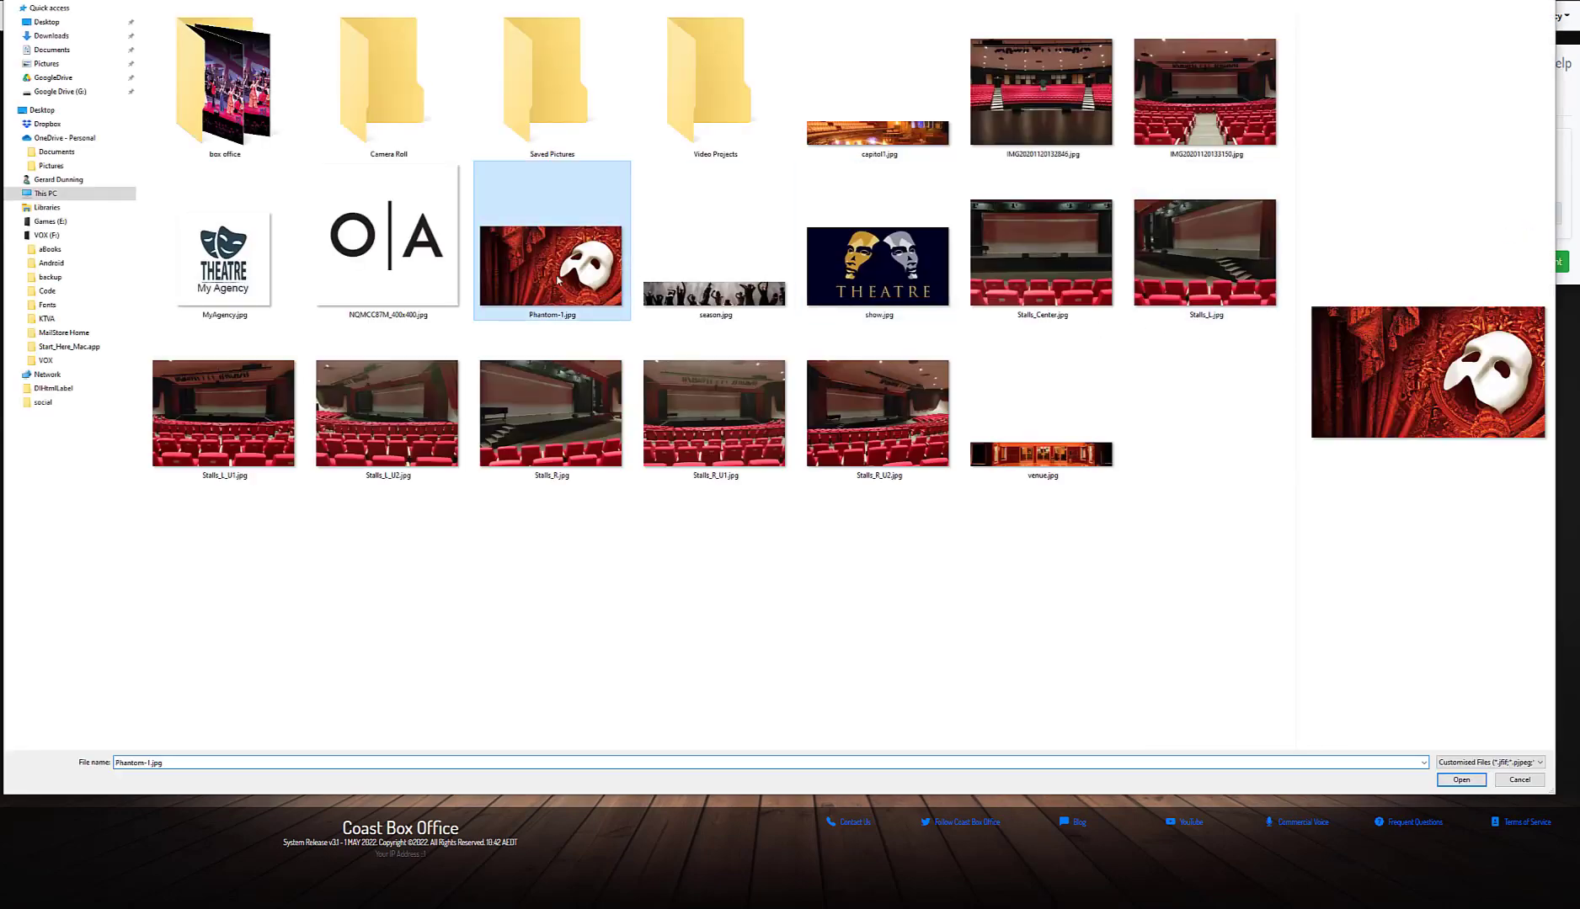
click(1461, 781)
click(1530, 266)
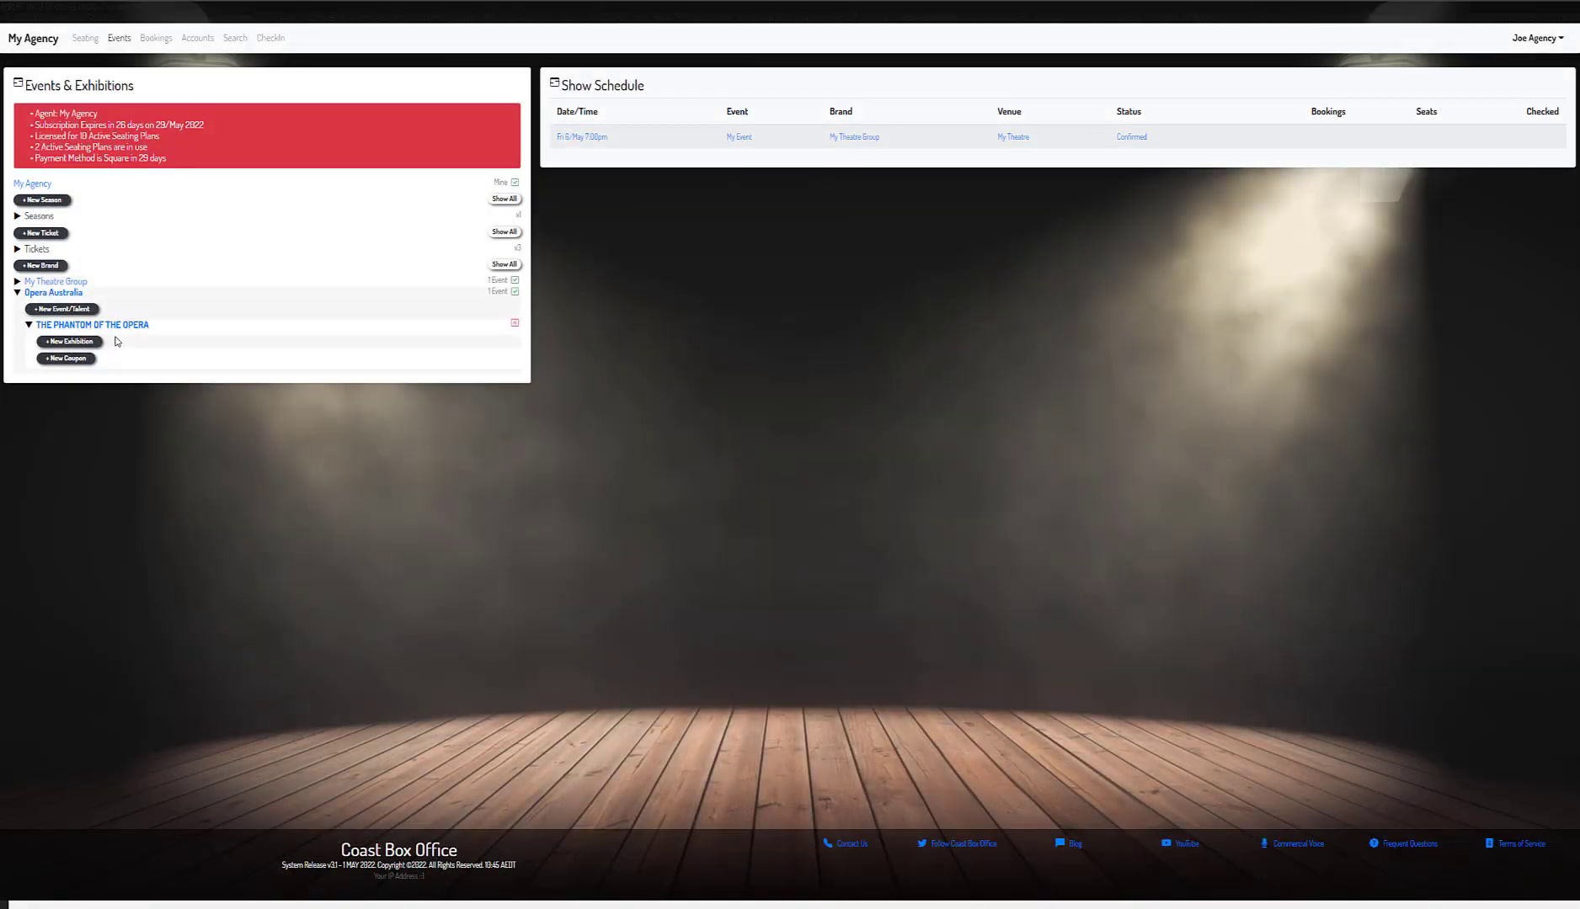
click(107, 327)
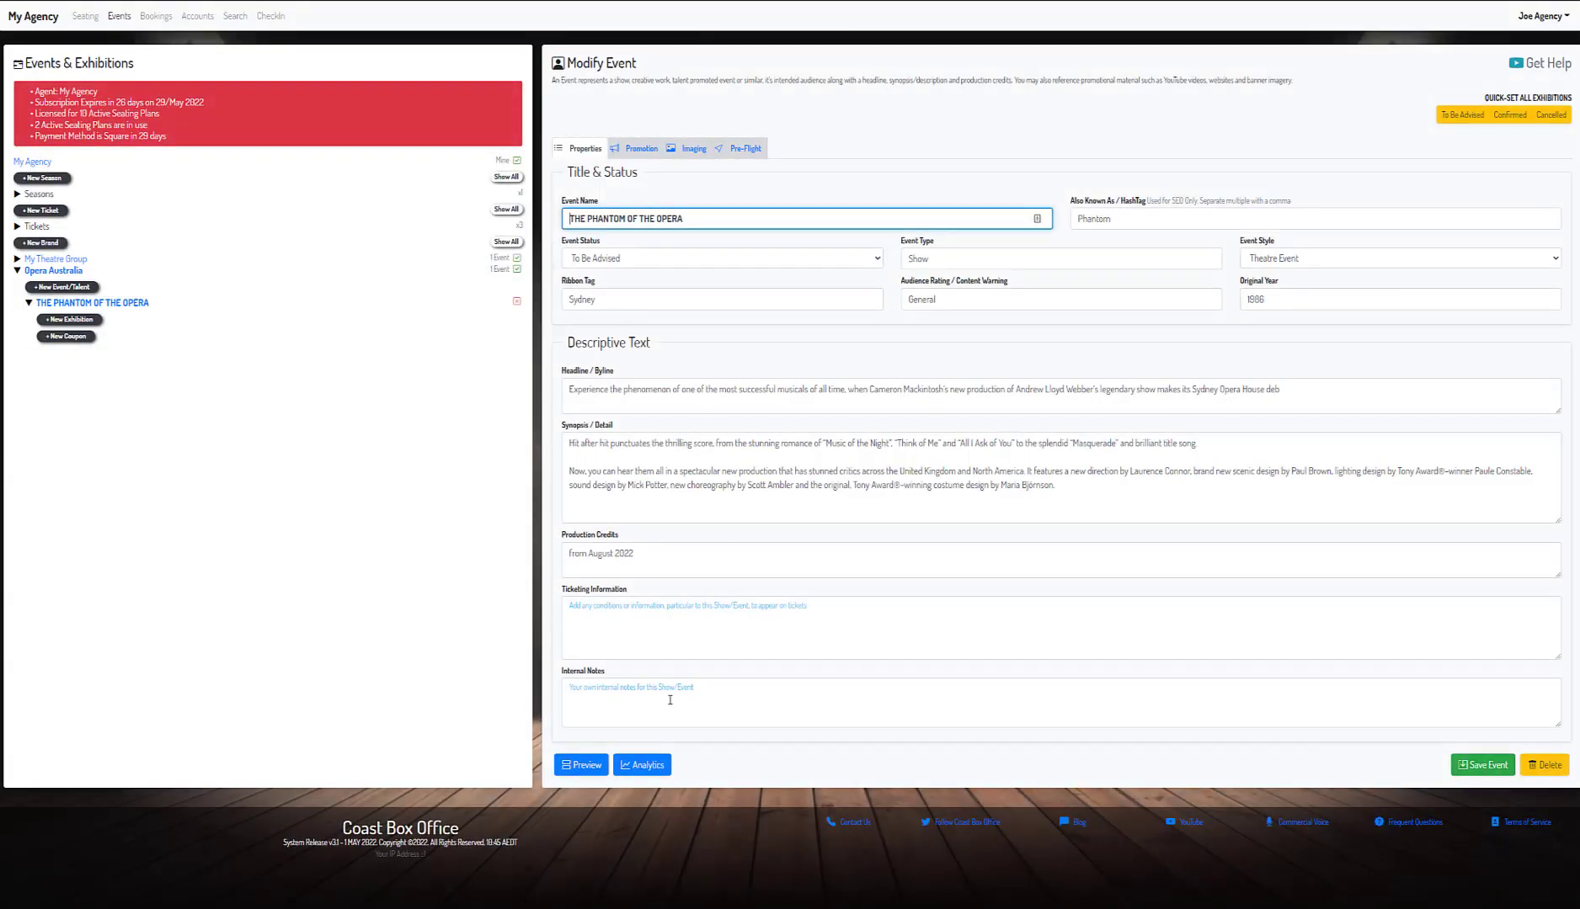
- Preview the Phantom event listing and scroll through it before closing the preview
click(600, 773)
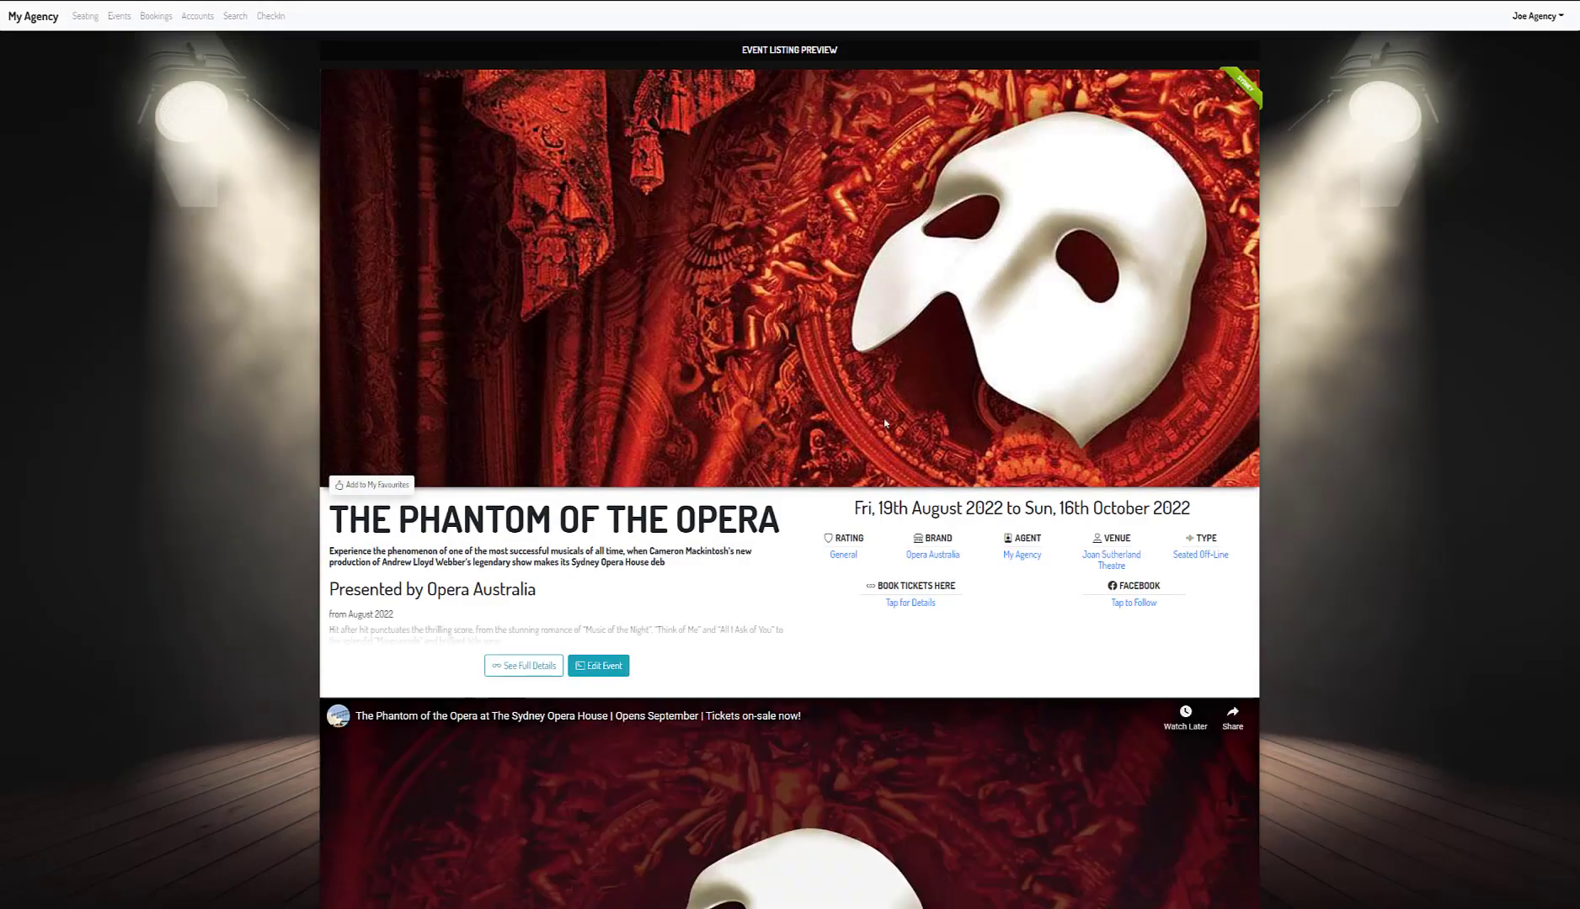
scroll(844, 472, down, 1)
scroll(845, 472, up, 1)
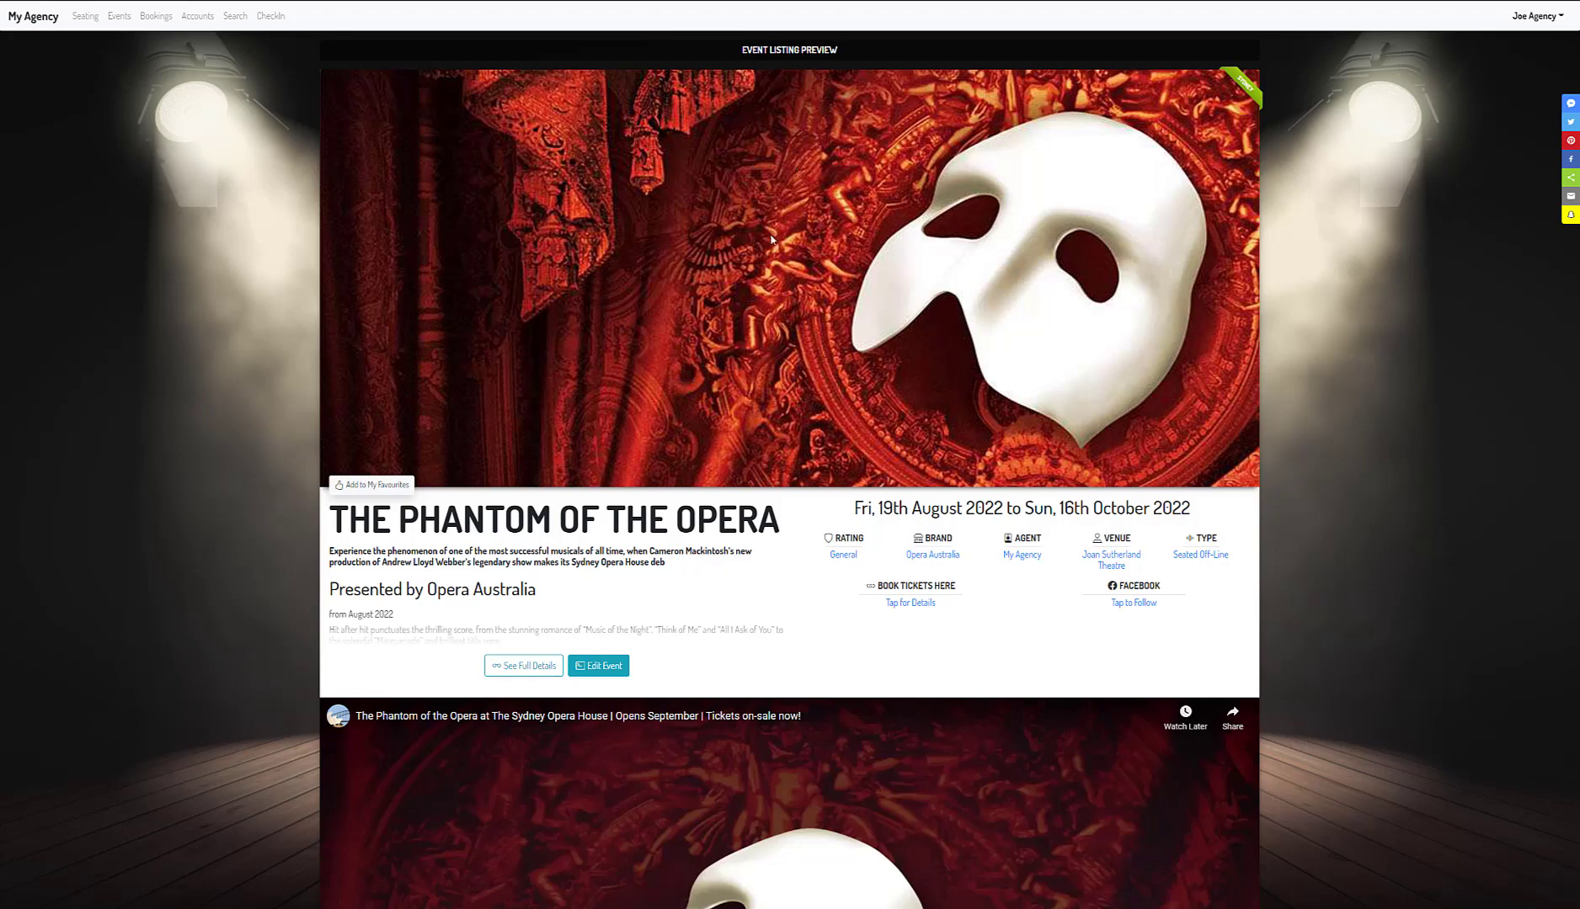
scroll(771, 240, down, 10)
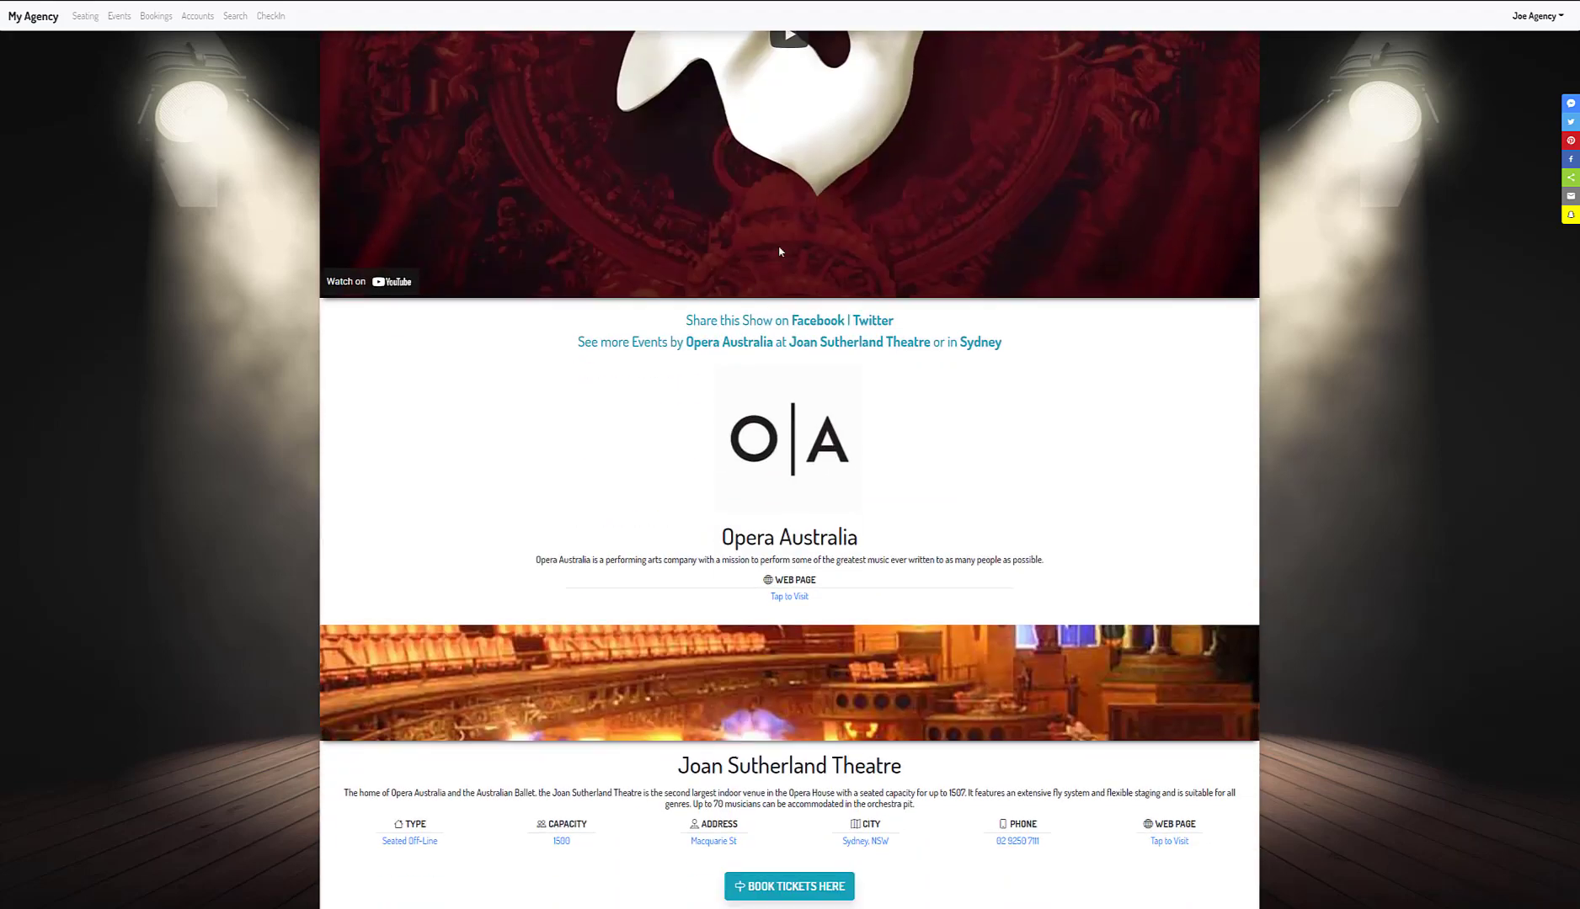
scroll(779, 251, down, 3)
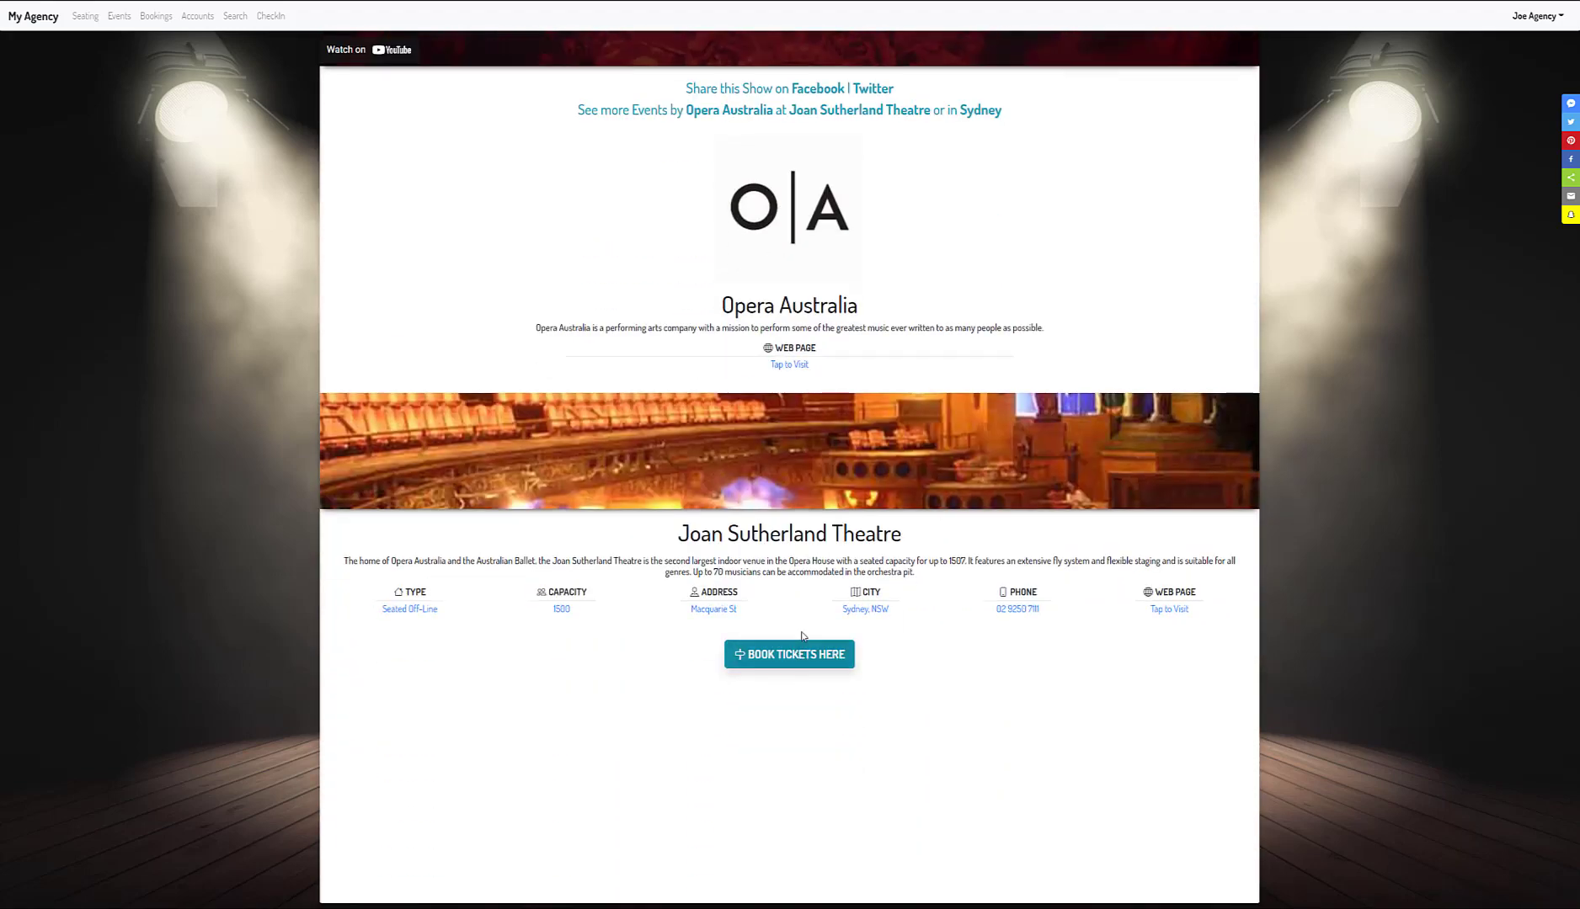
scroll(801, 636, up, 3)
key(ctrl+w)
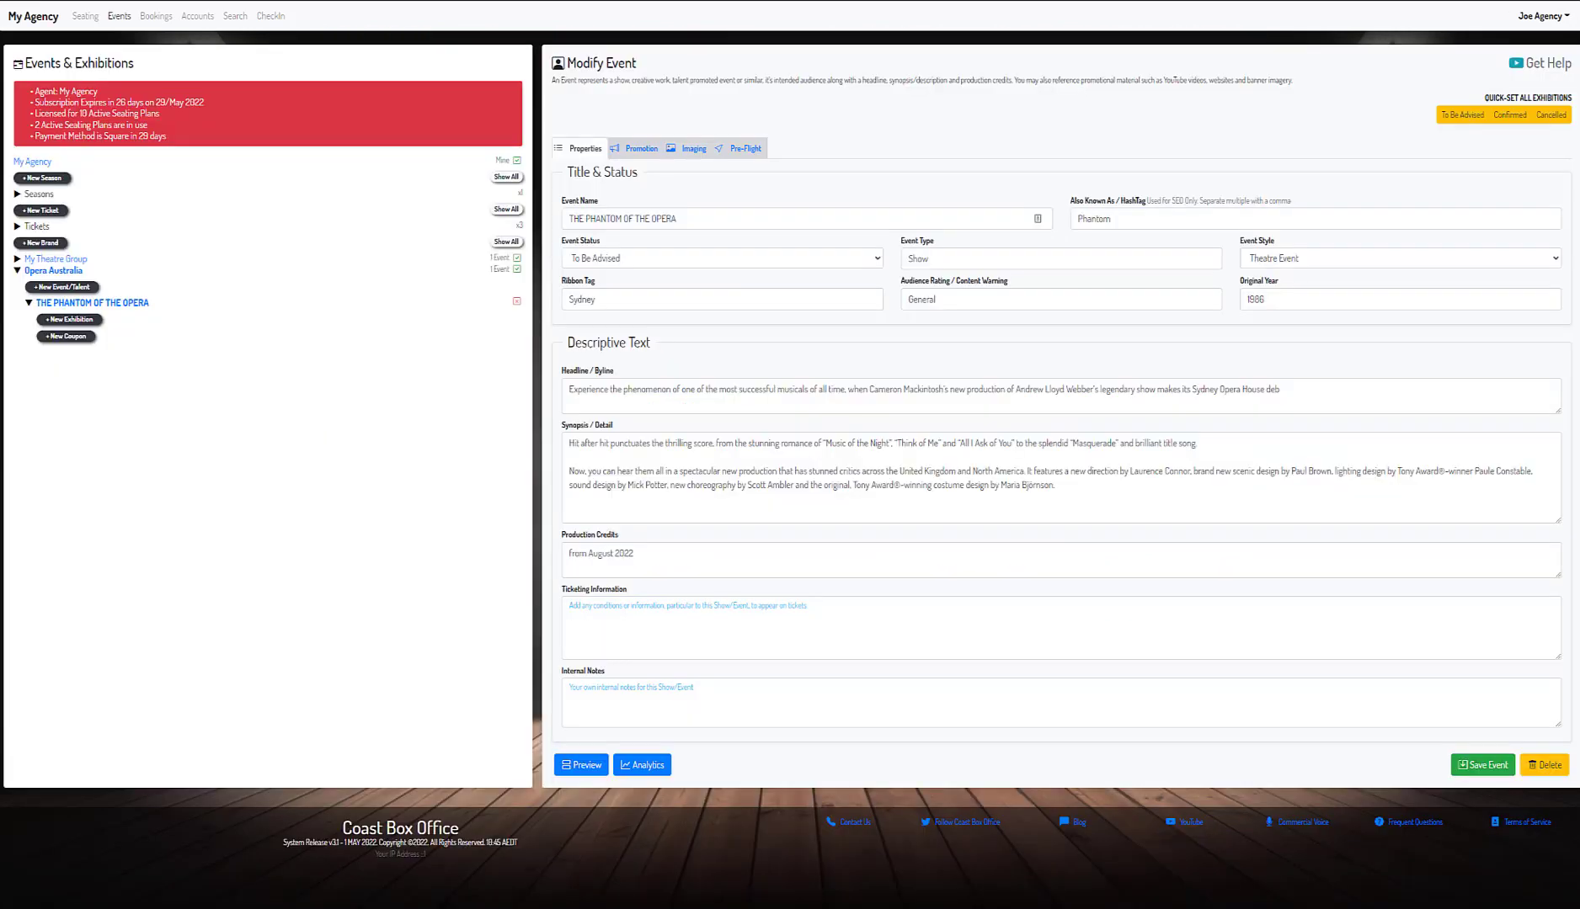
- Set the event status to Confirmed, save, and go to the agency's public events page
click(119, 306)
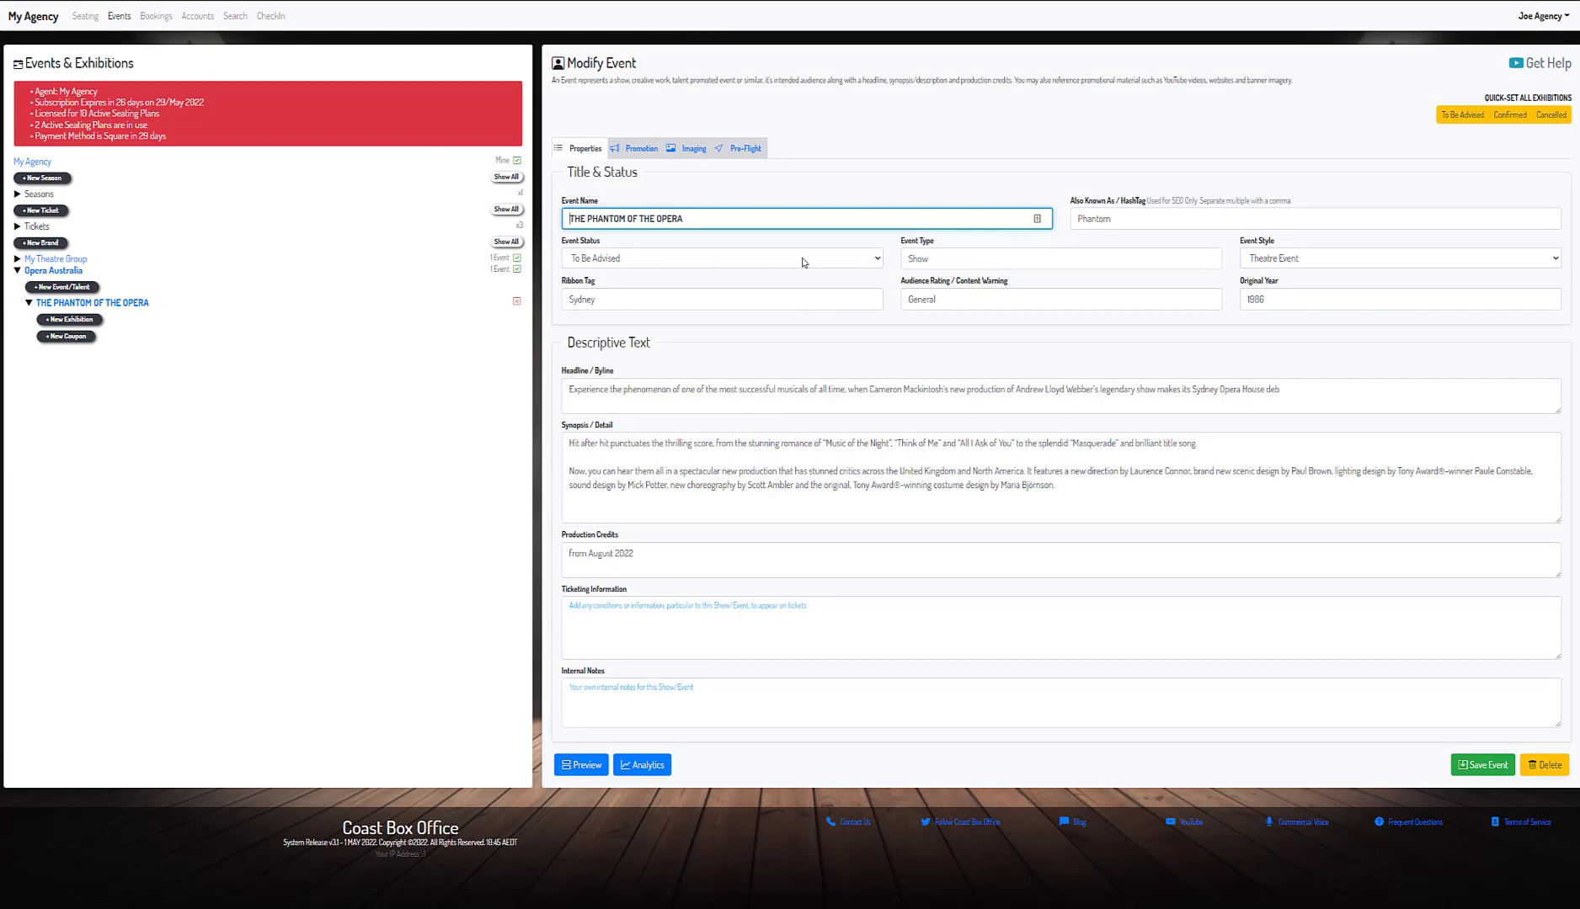
click(801, 259)
click(811, 295)
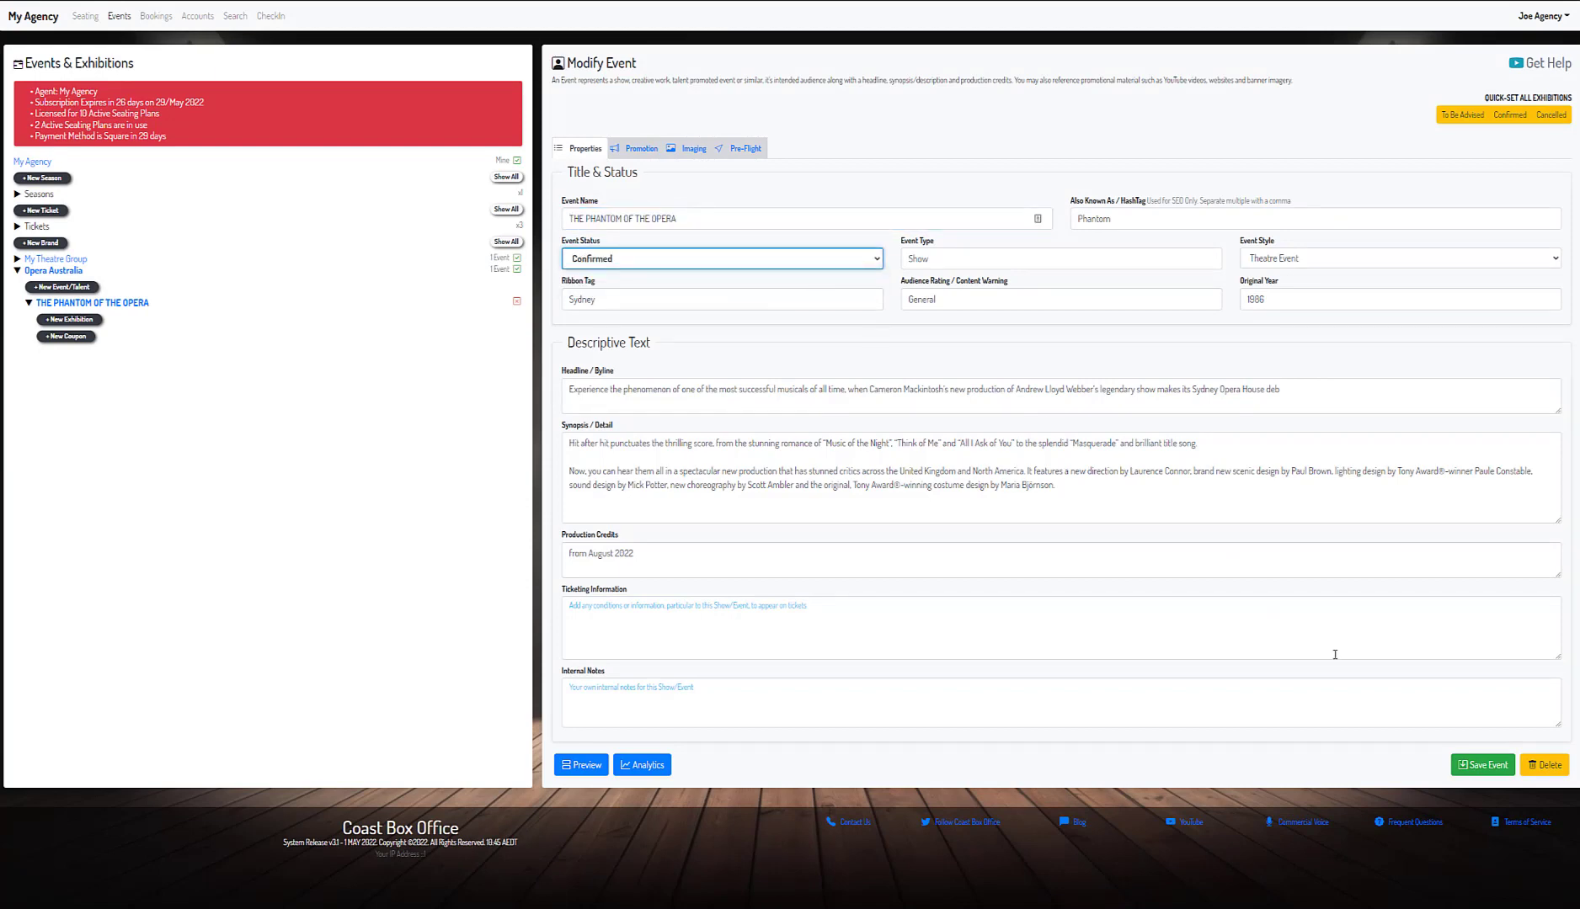
click(1487, 765)
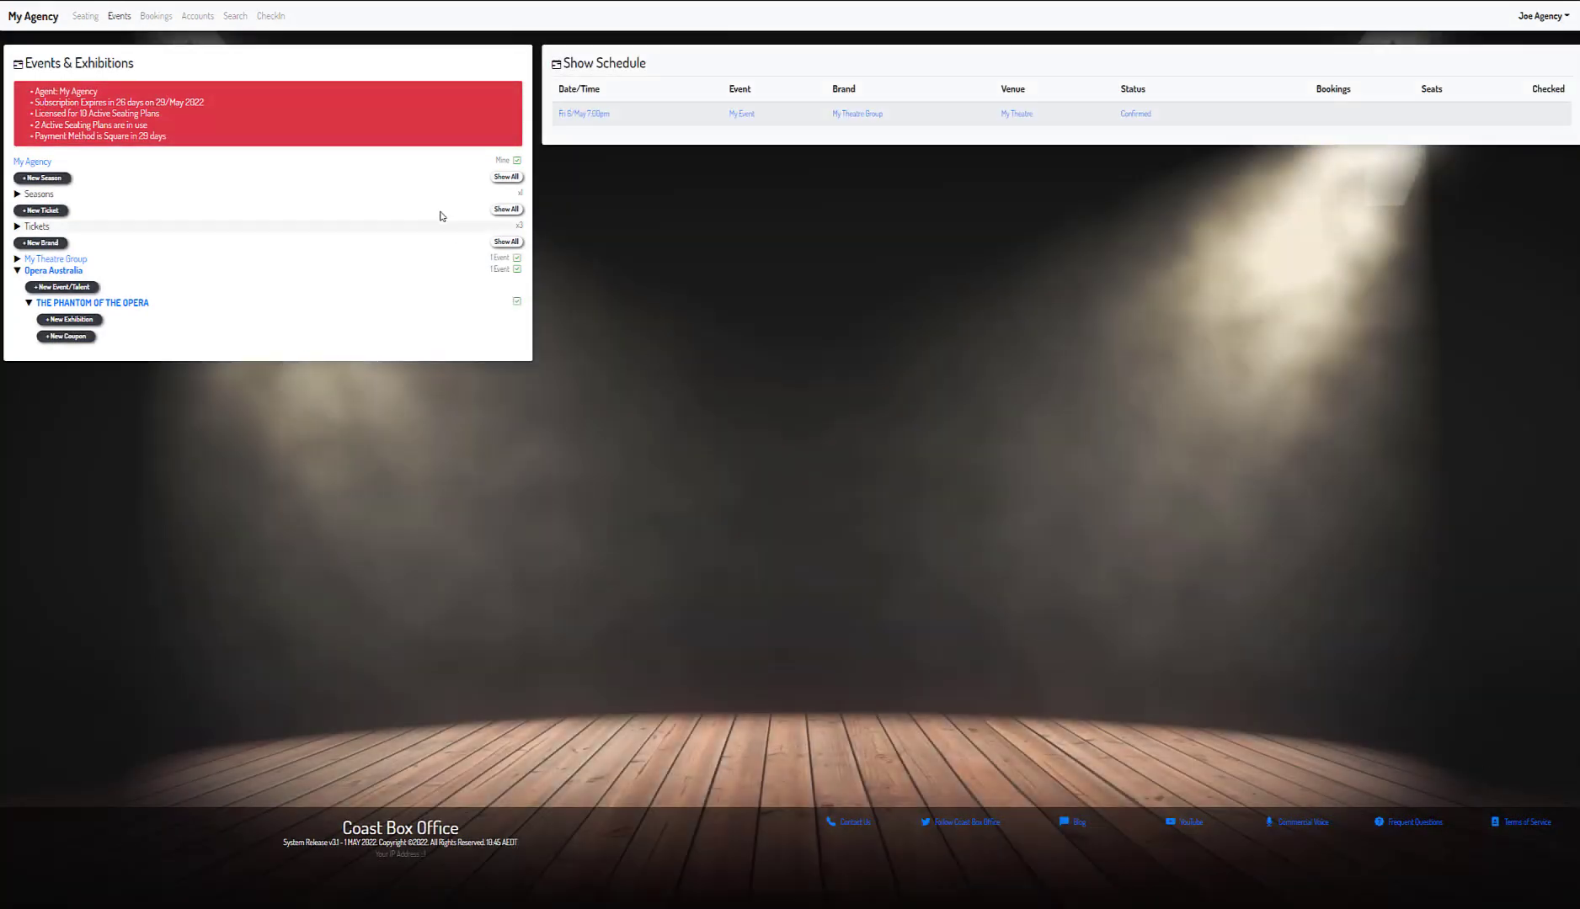
click(48, 19)
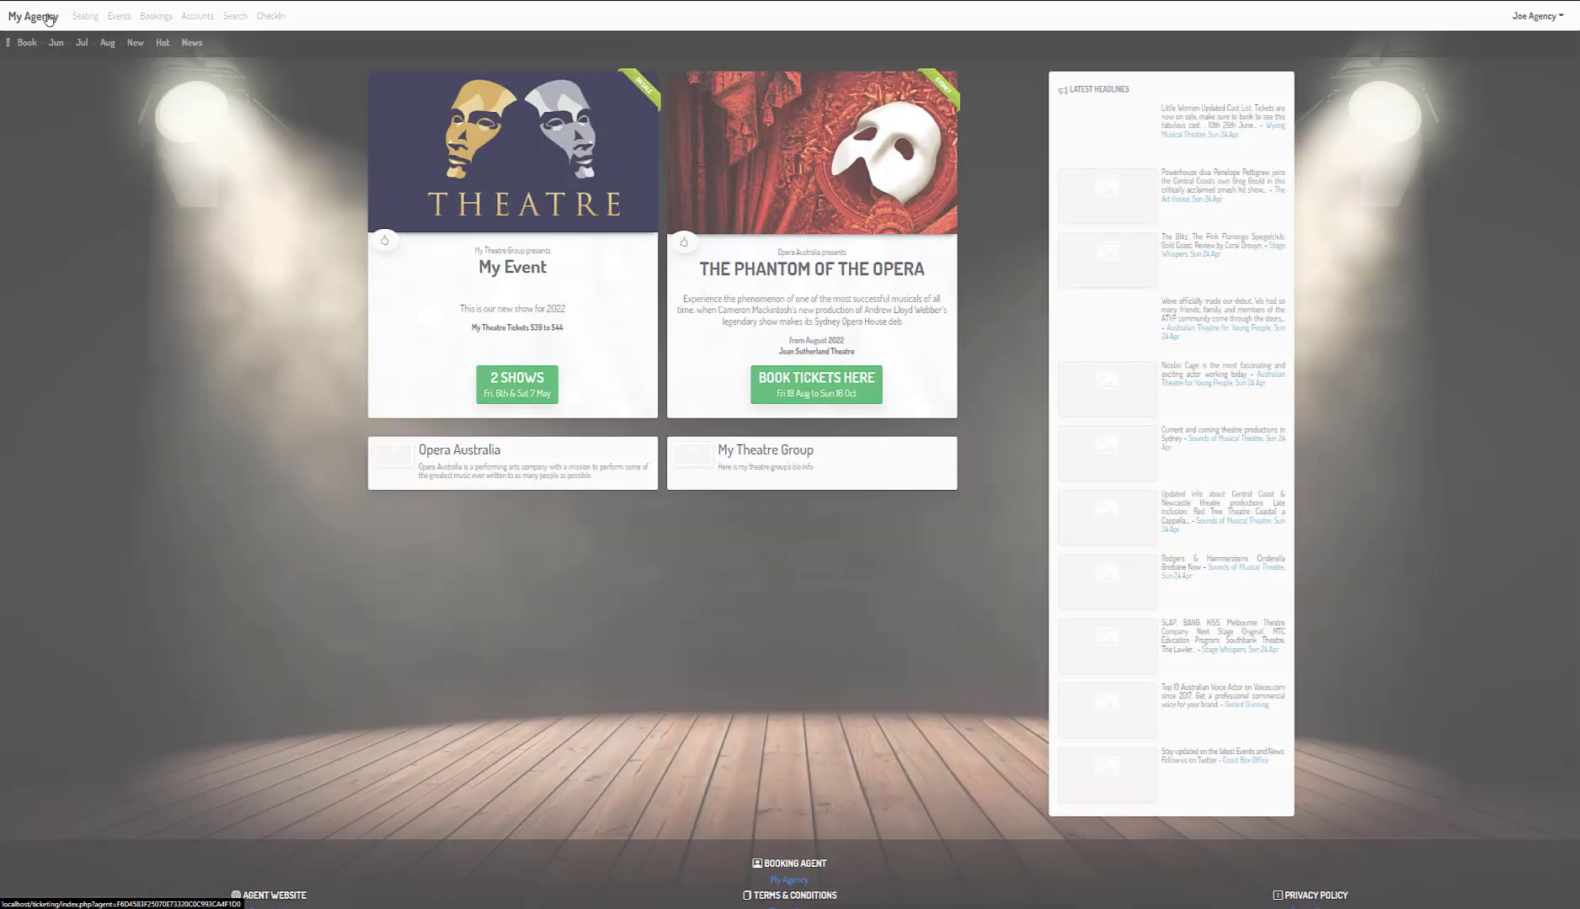
- Open the Phantom event page, expand its full description, then return to the agency page
click(854, 189)
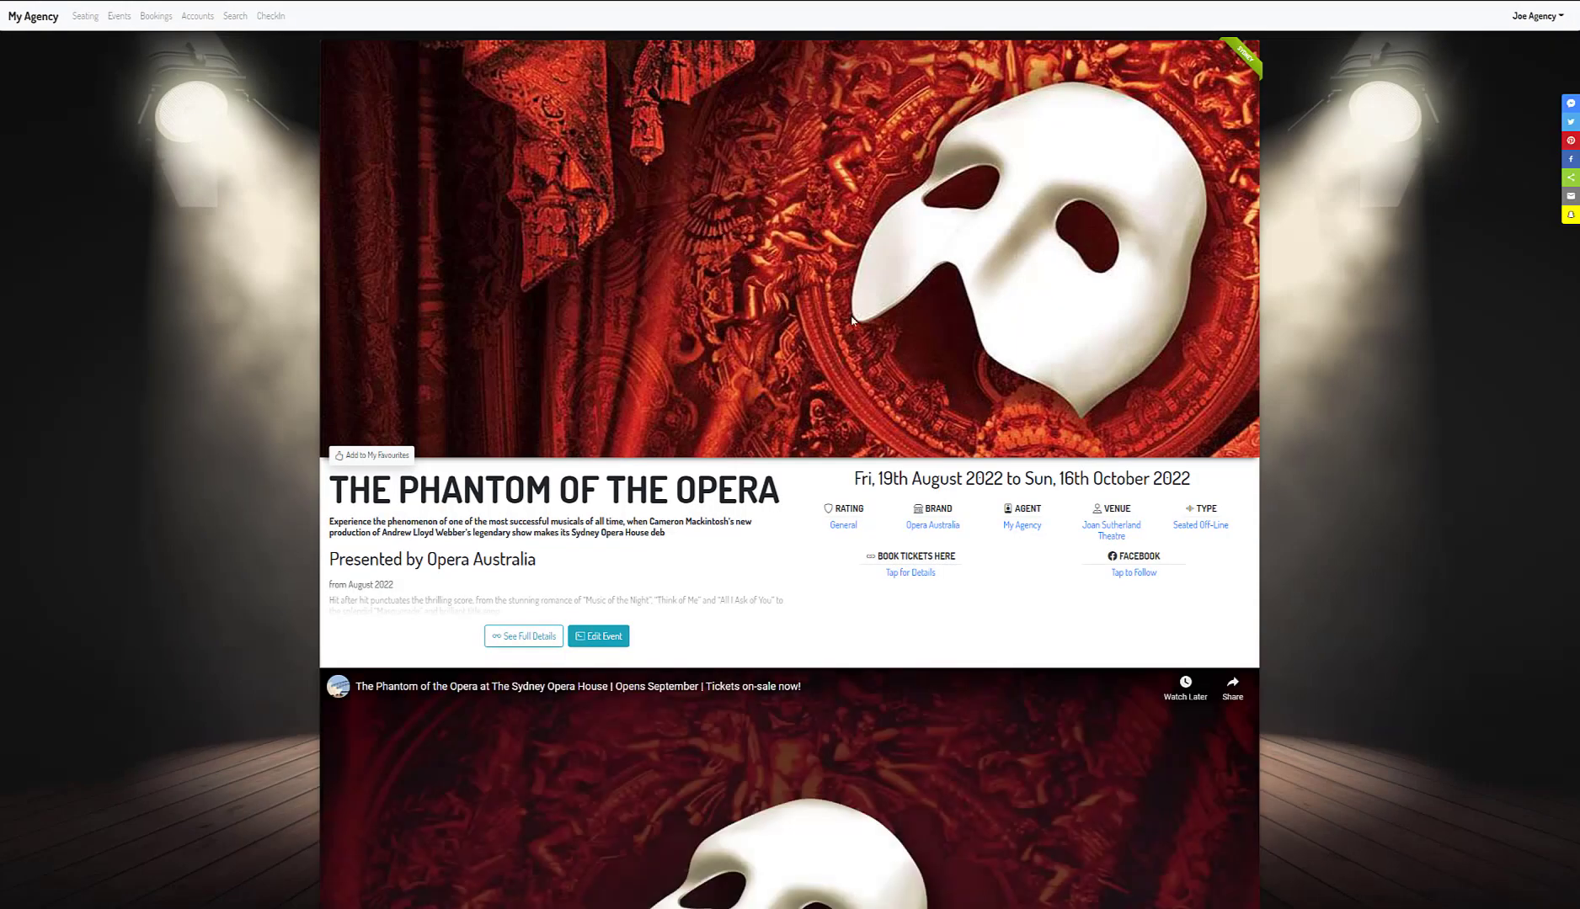
scroll(1294, 331, down, 1)
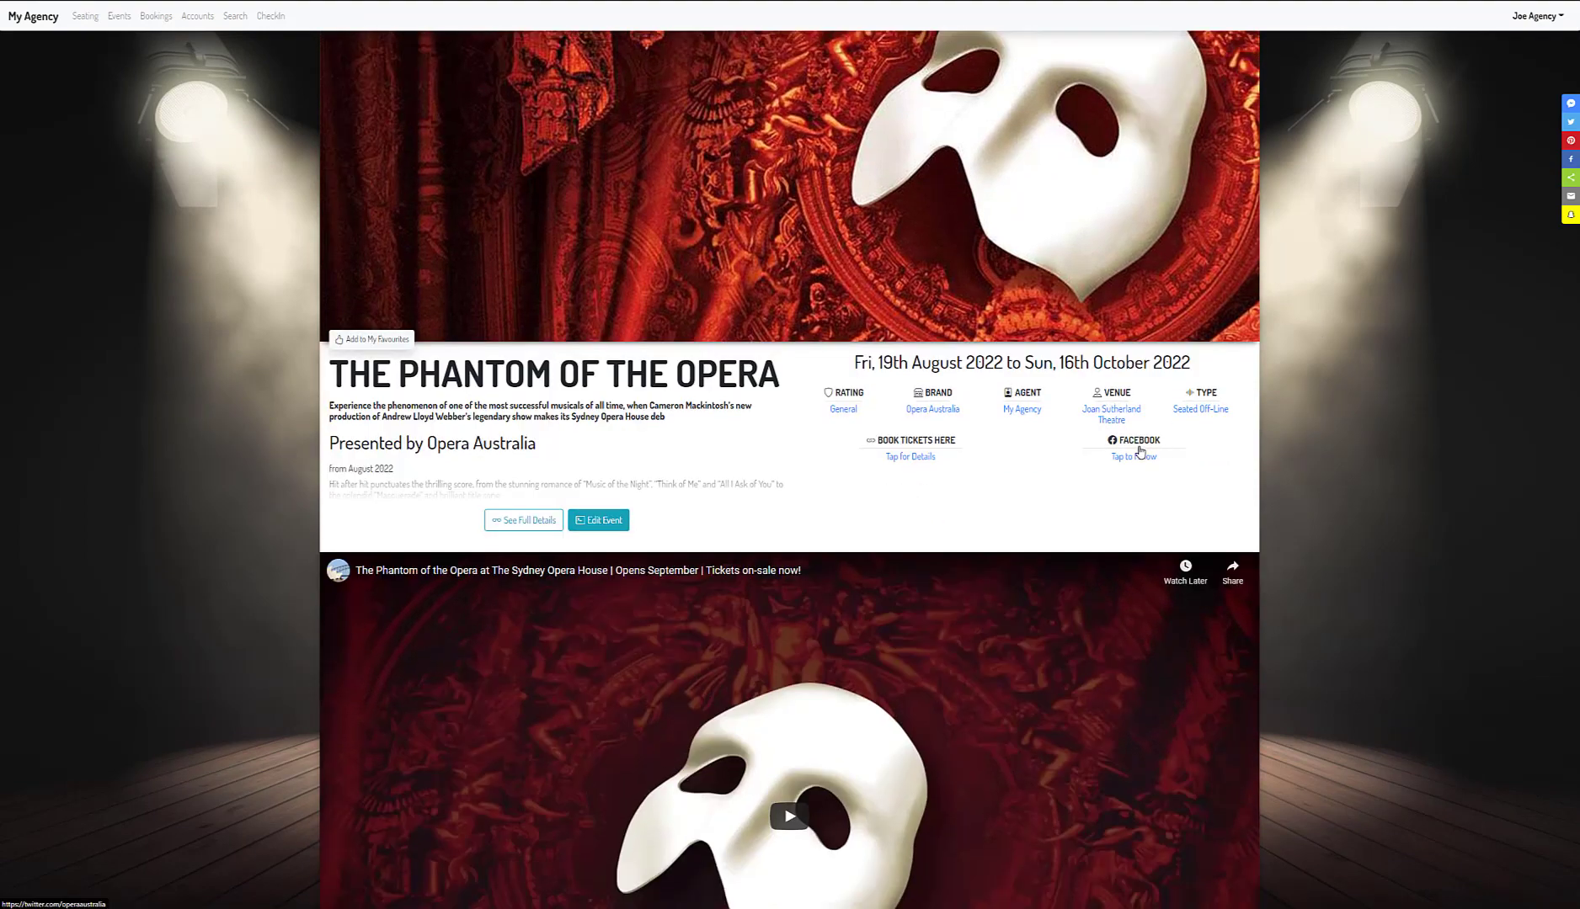
click(541, 522)
scroll(526, 506, down, 1)
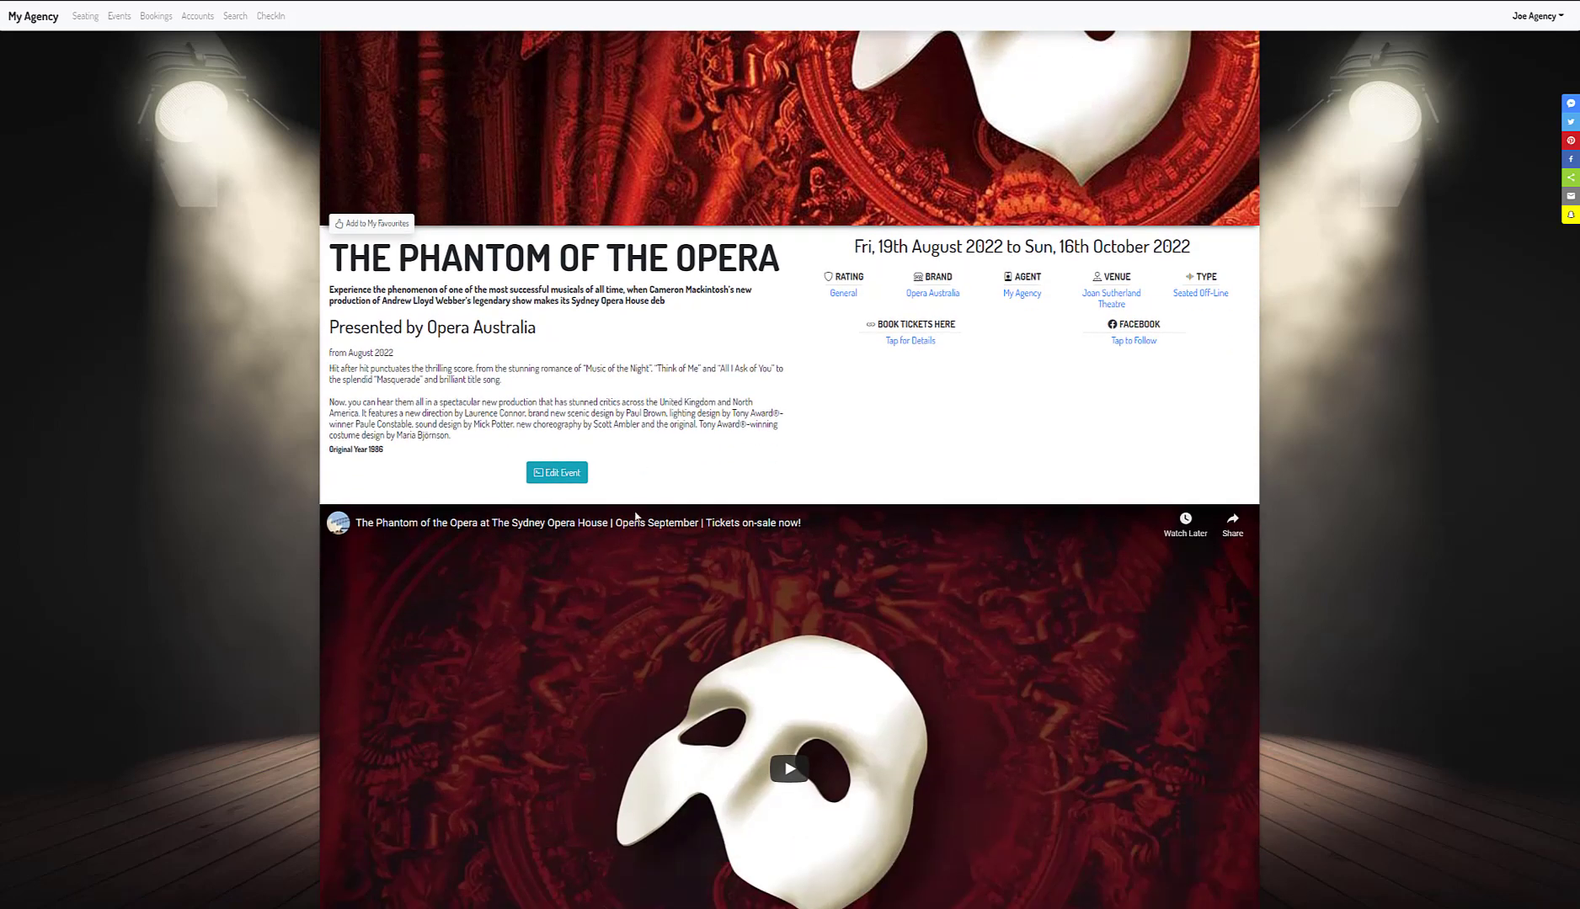
click(557, 473)
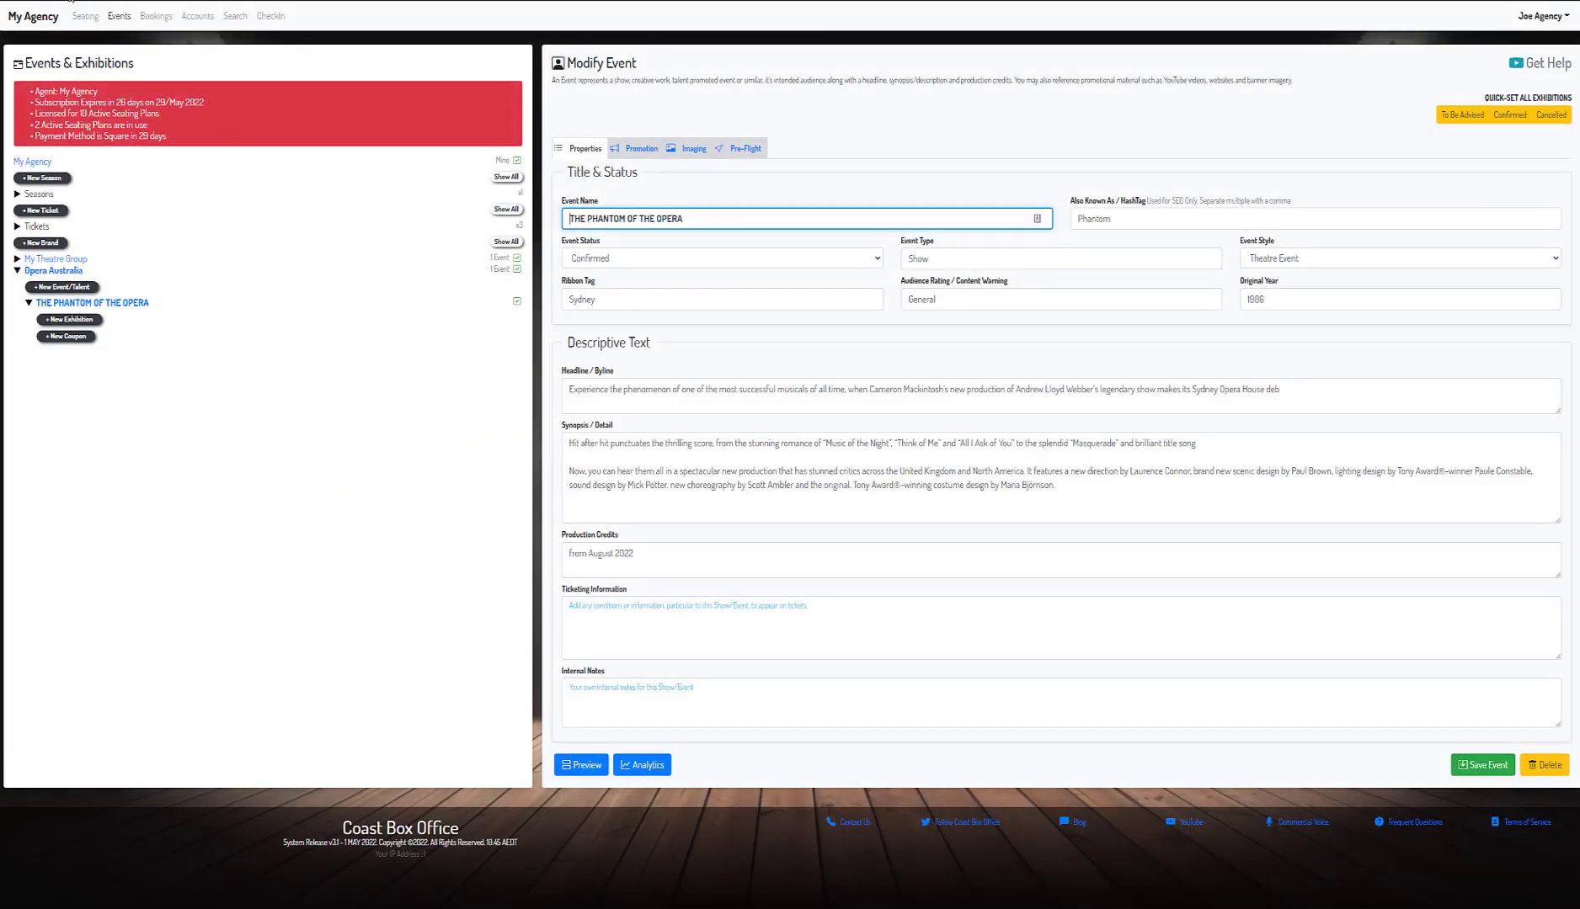
click(40, 17)
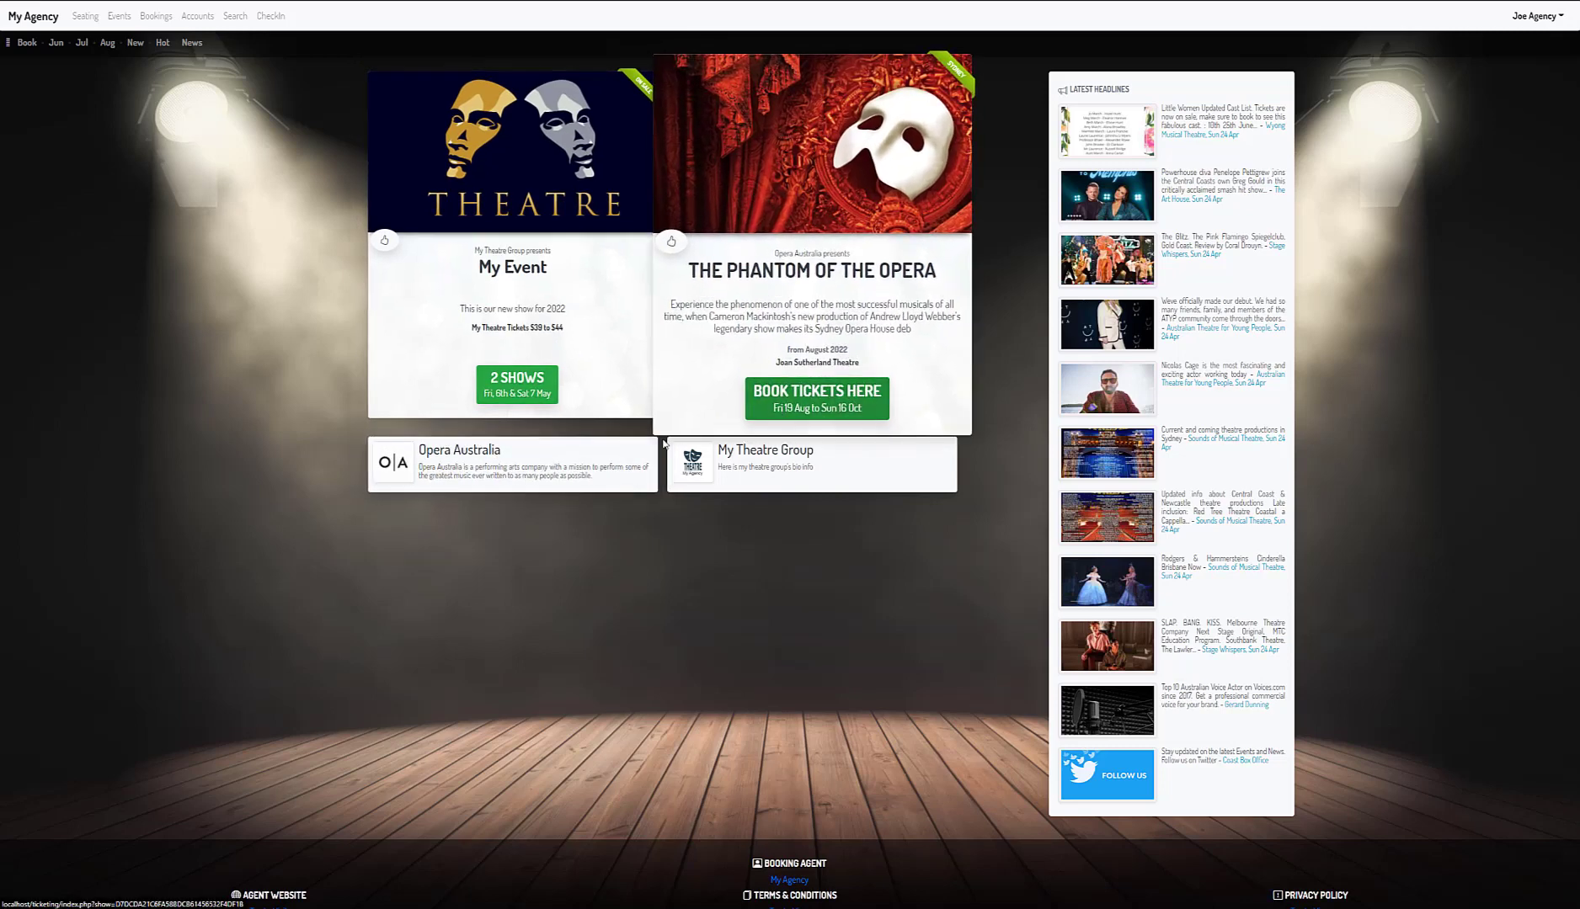
- Open Phantom from the Opera Australia listing and scroll through its trailer and venue details
click(588, 469)
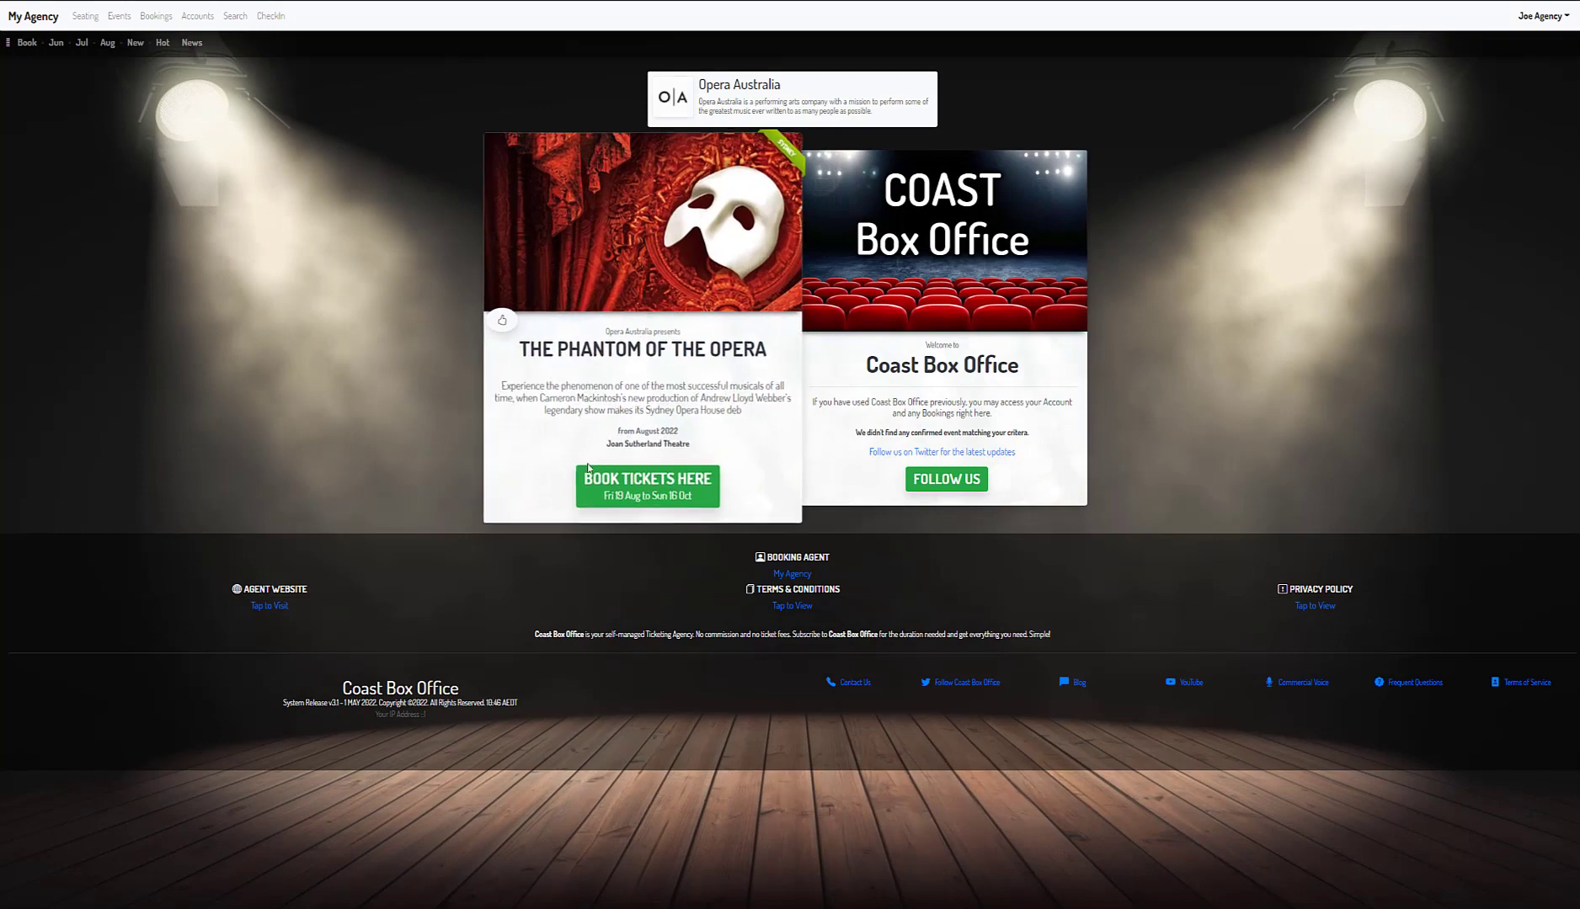
click(663, 480)
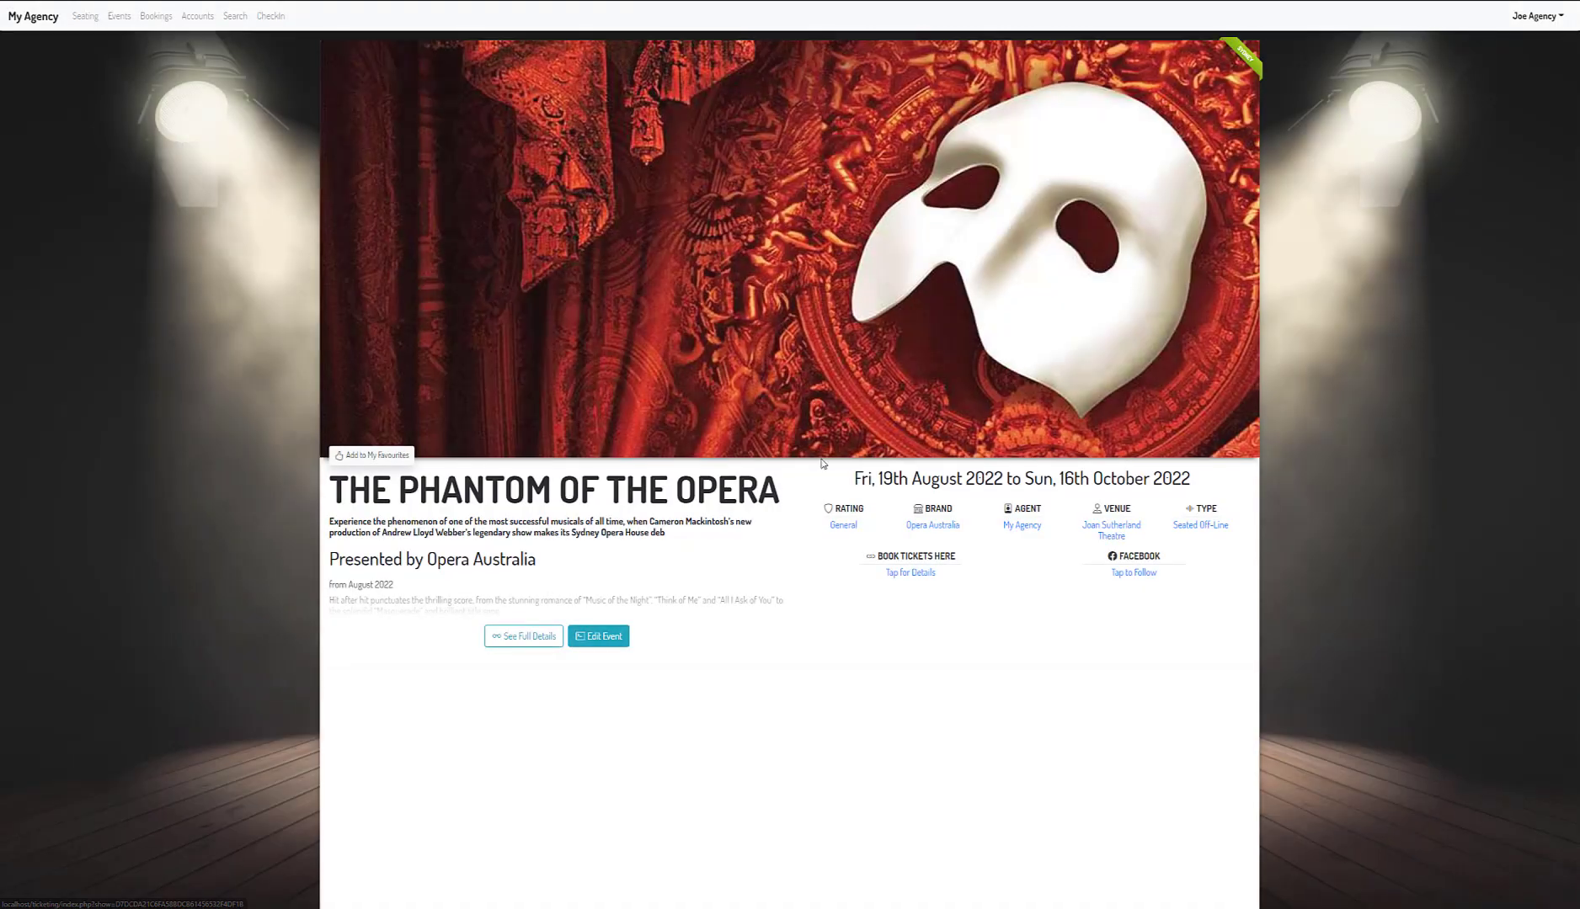
scroll(830, 455, down, 5)
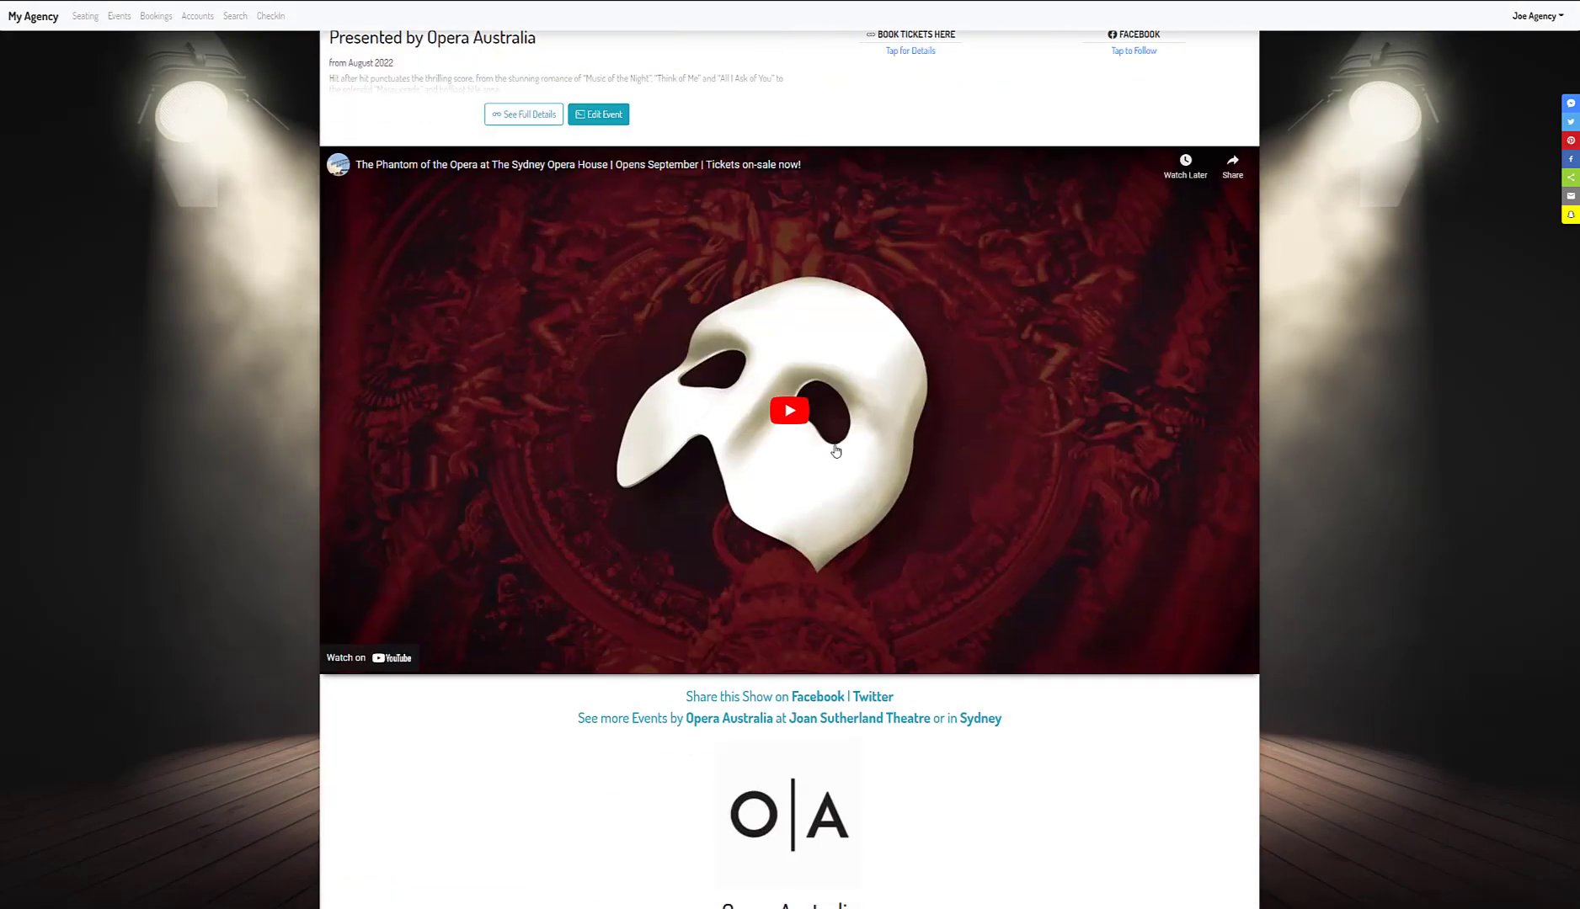
scroll(835, 451, down, 3)
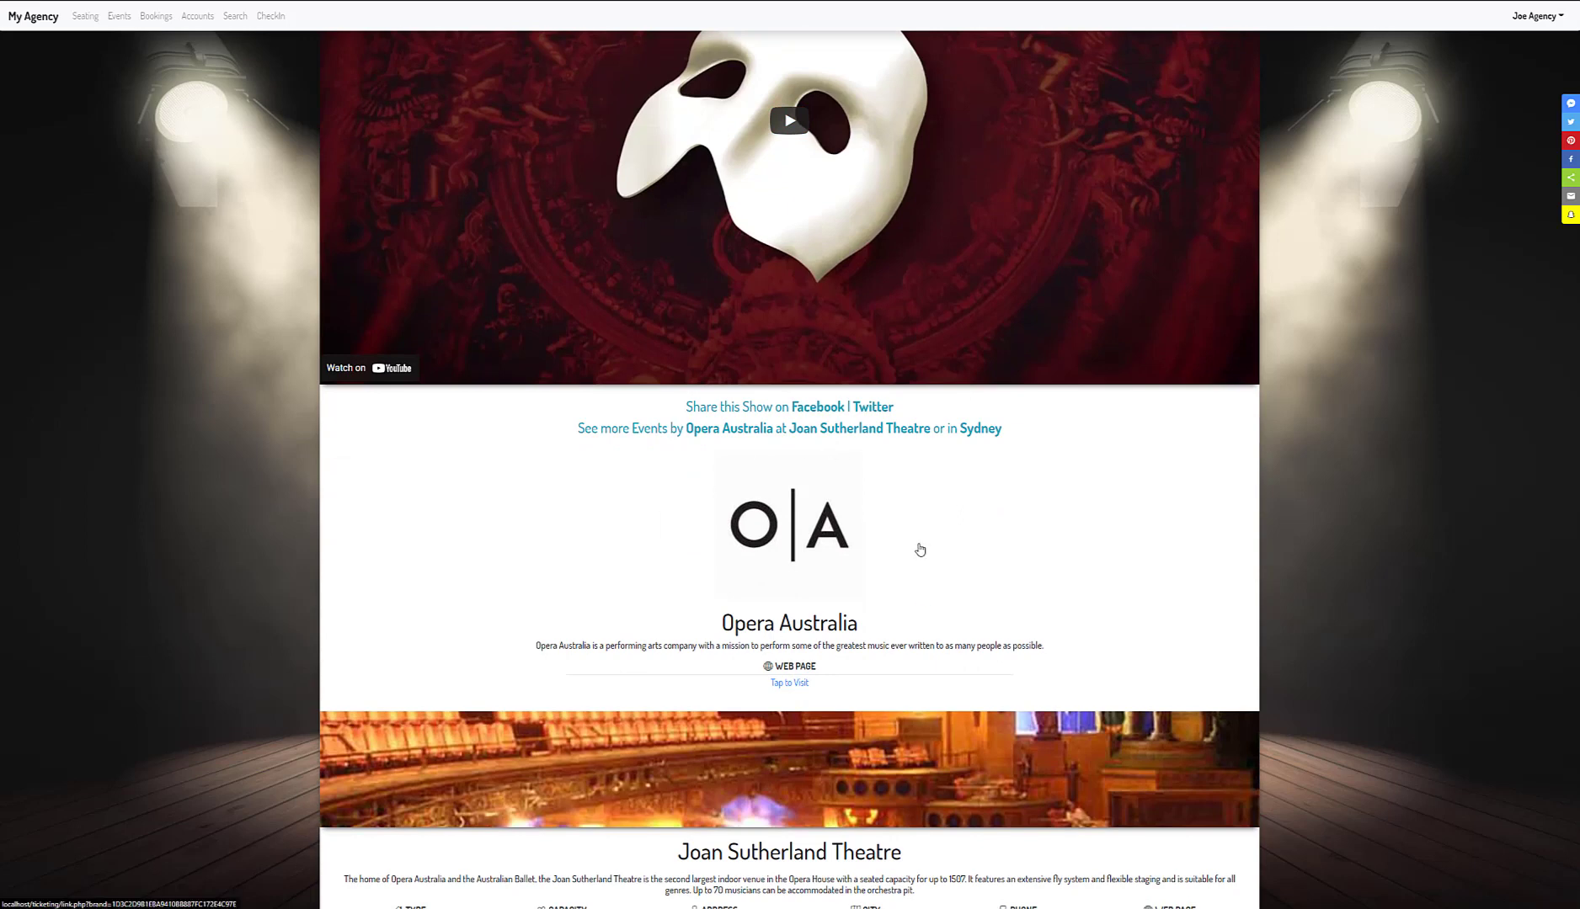
scroll(921, 550, down, 3)
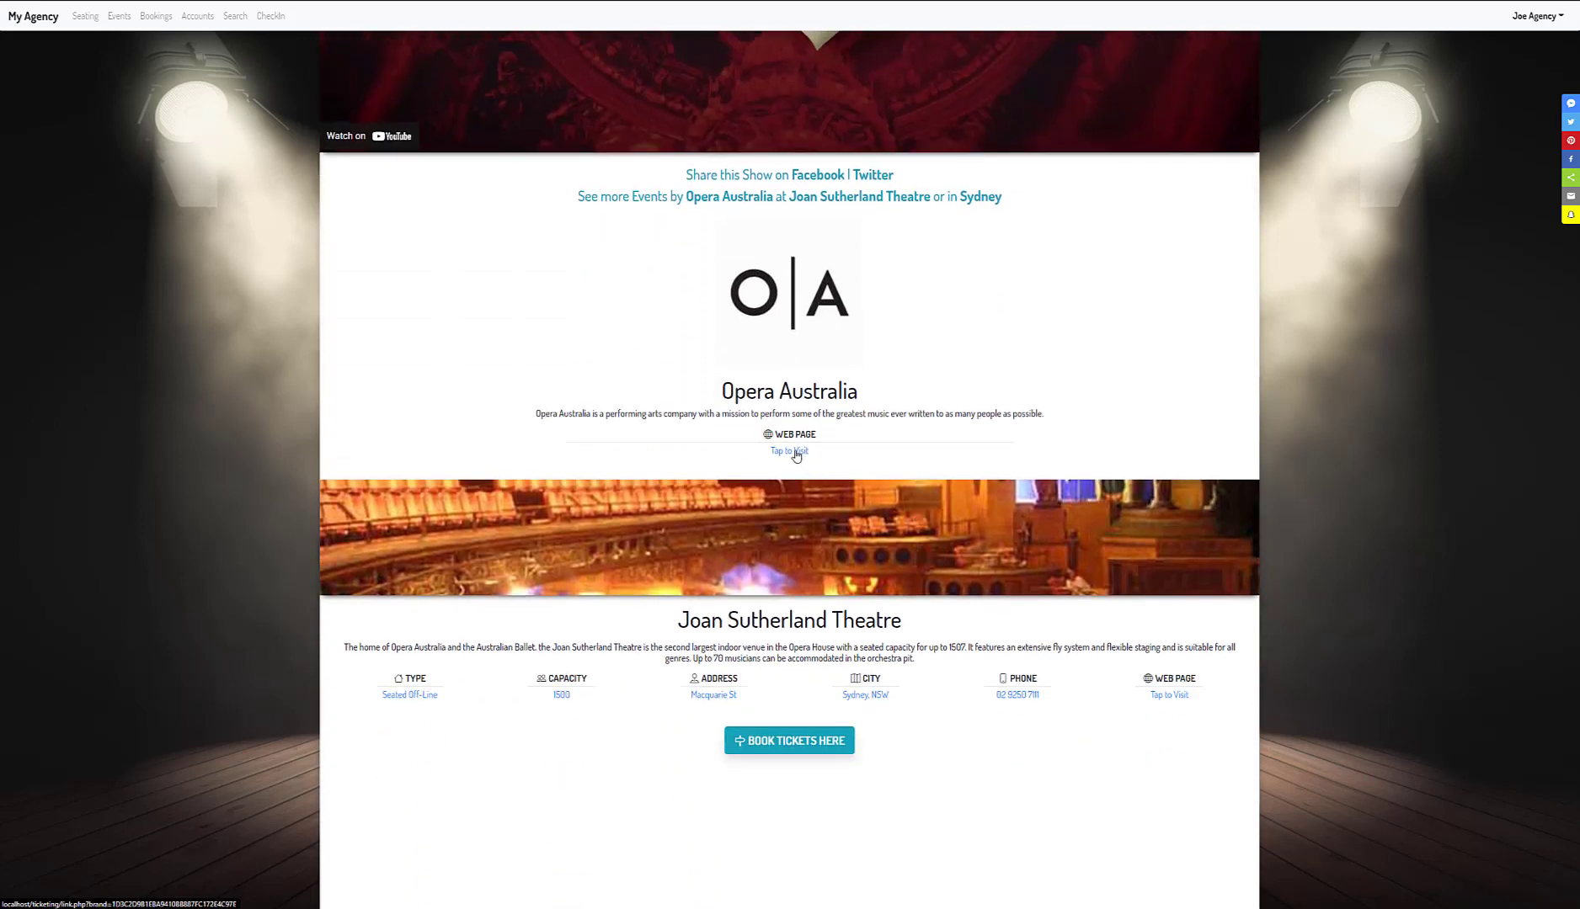
scroll(761, 681, down, 2)
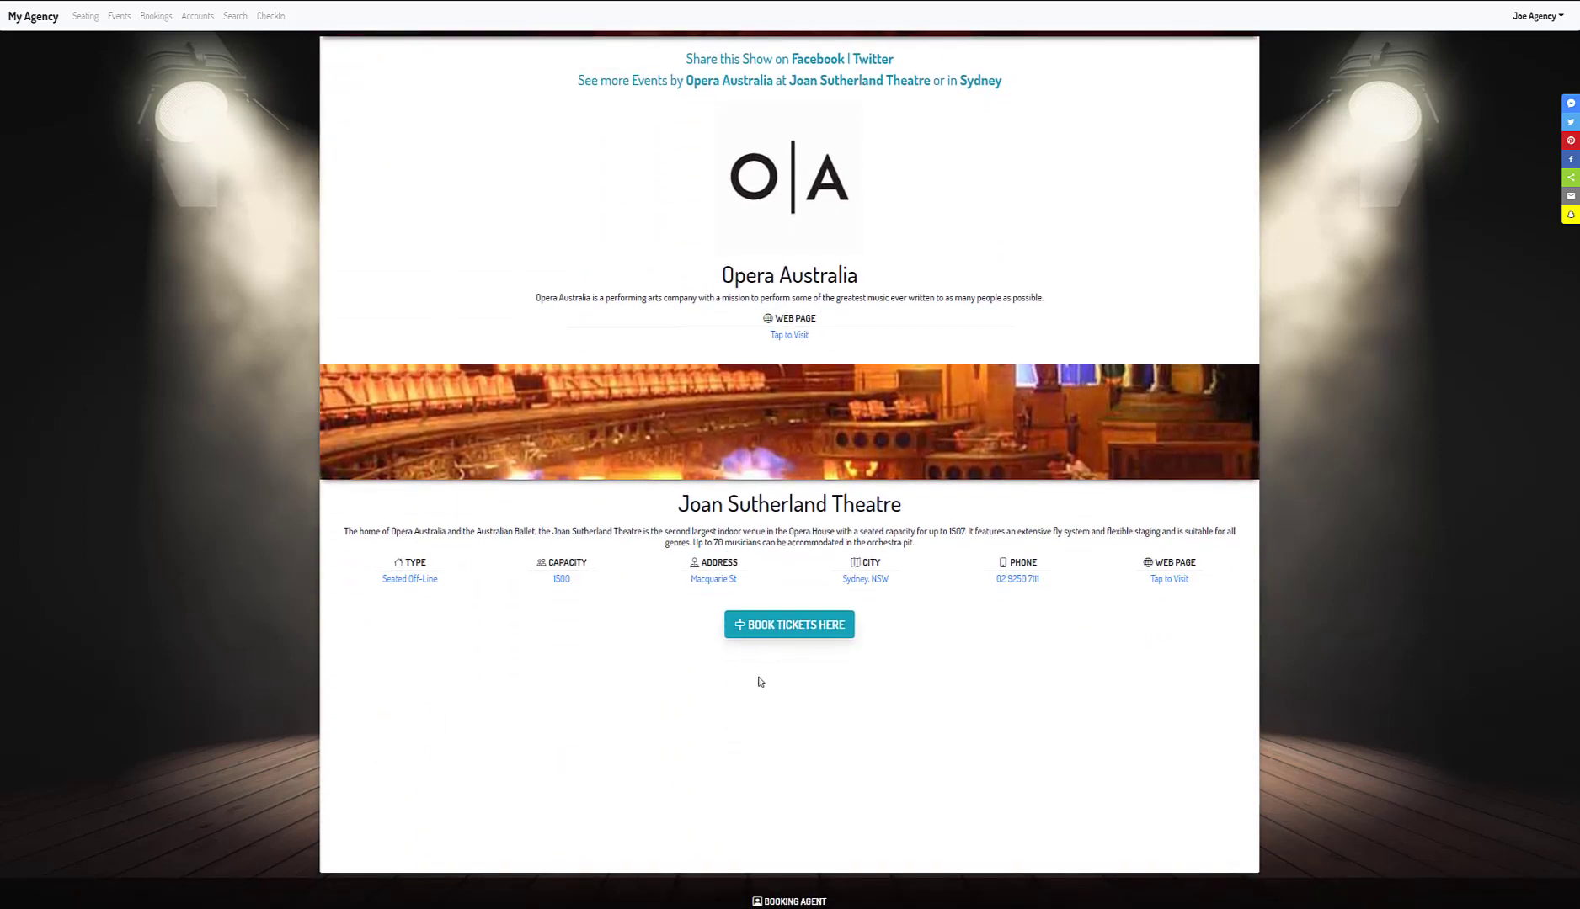
scroll(761, 680, up, 12)
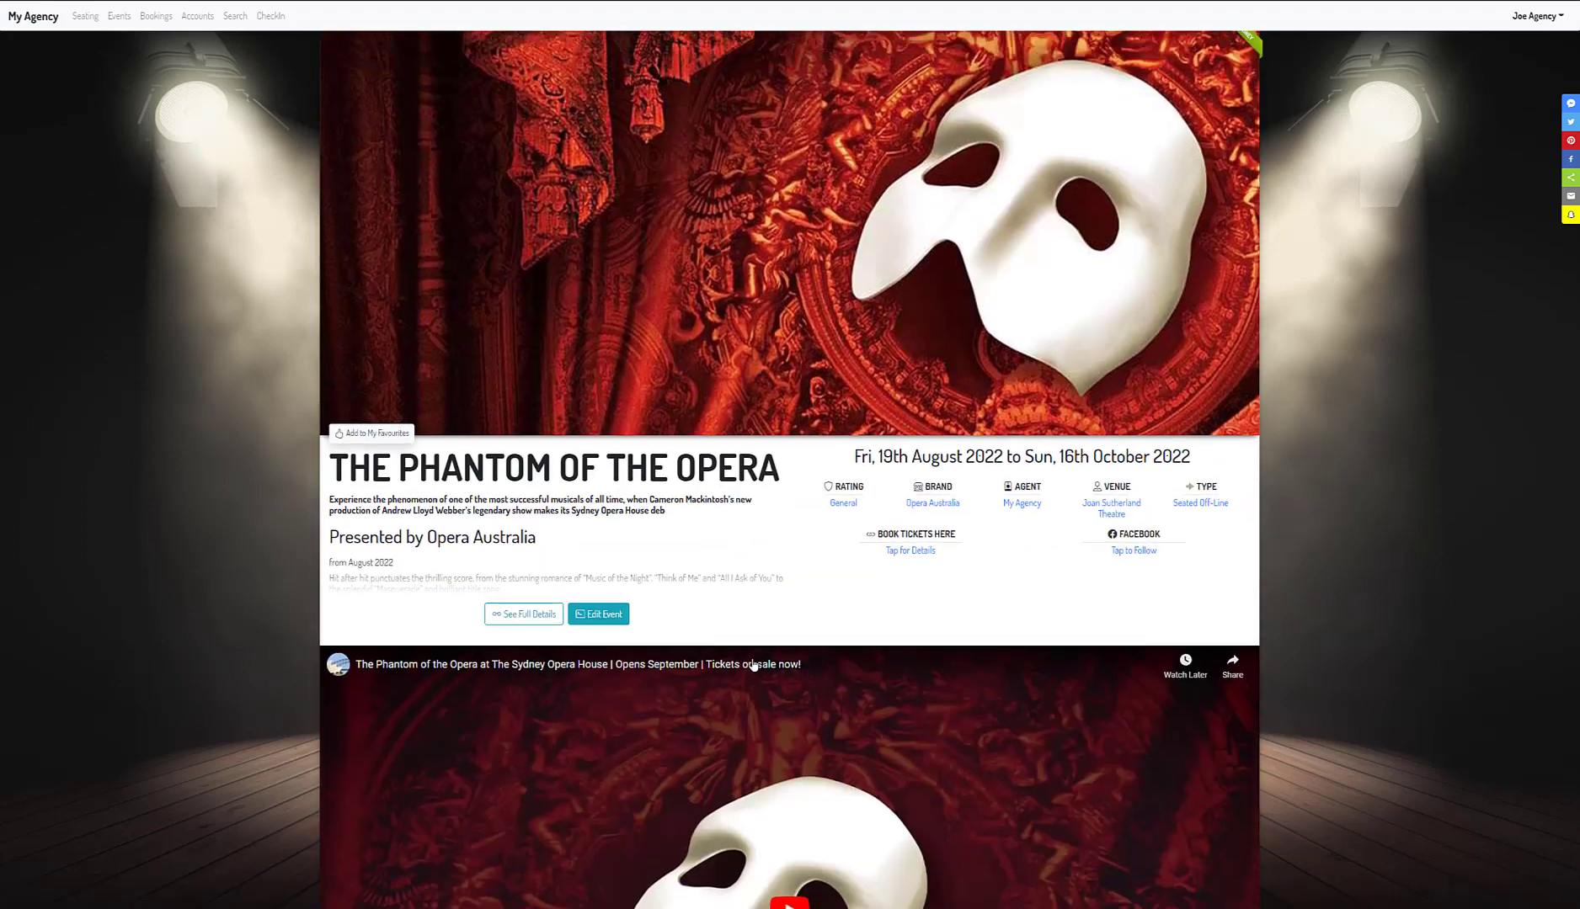